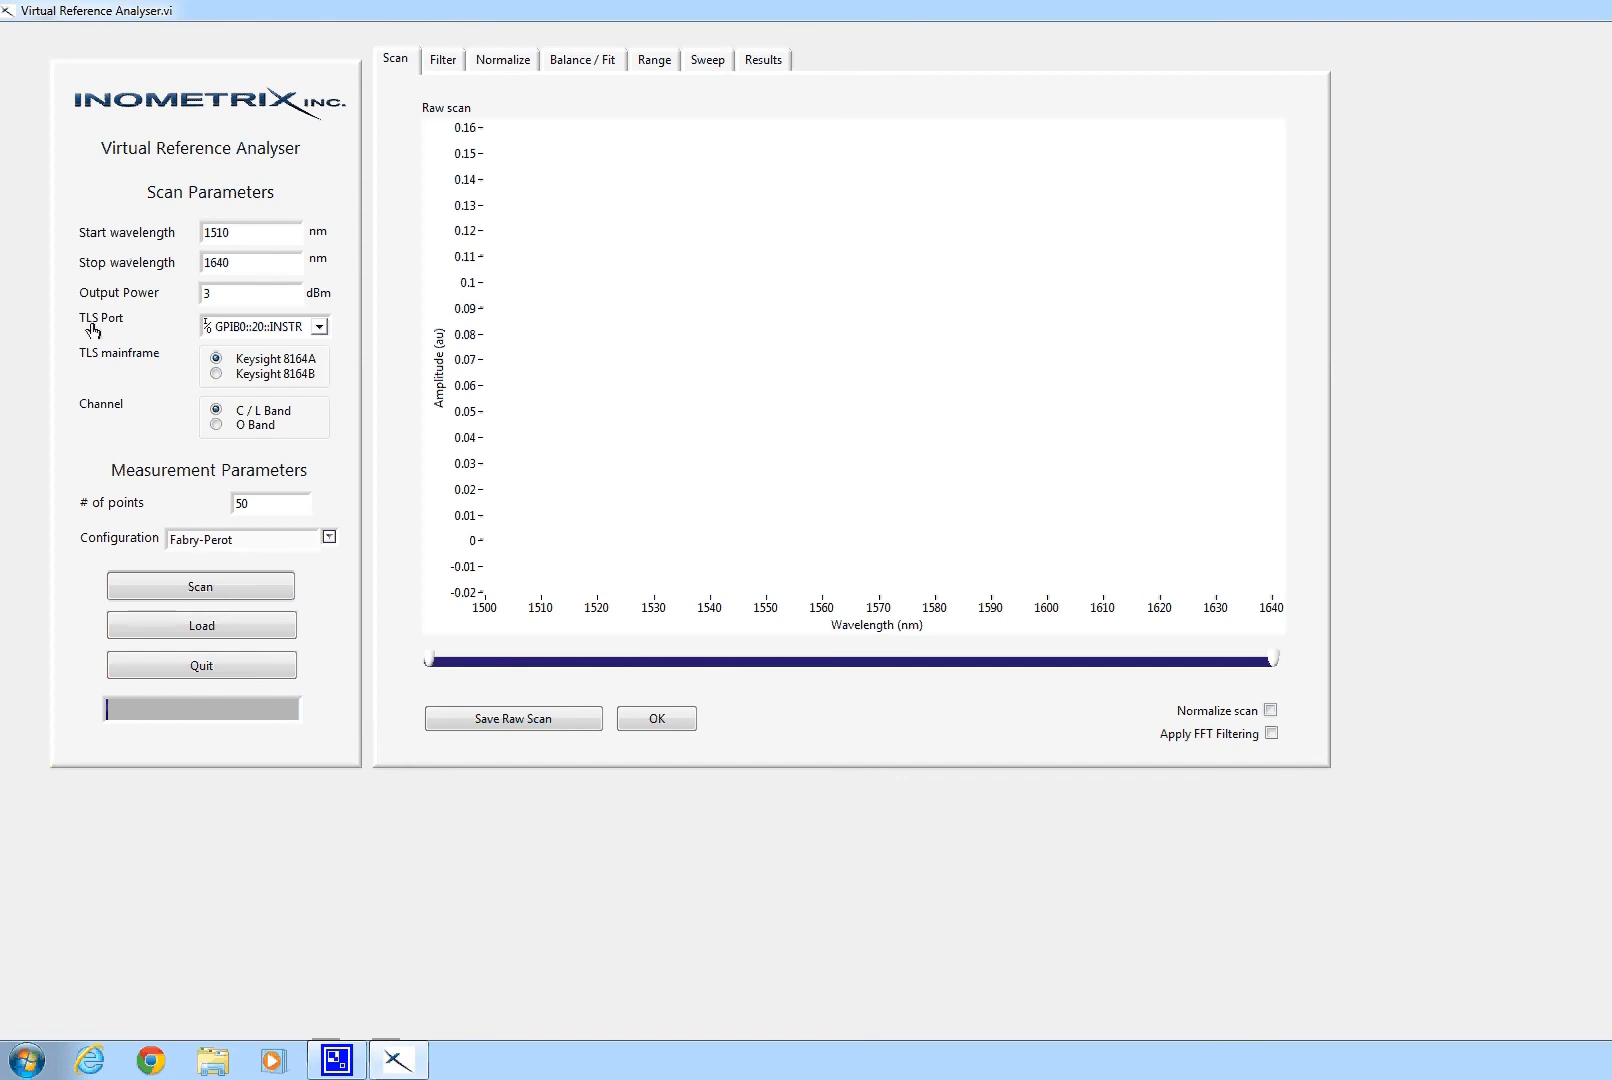
- Refresh the available TLS ports and review the measurement configuration options, keeping Fabry-Perot selected
left_click(319, 328)
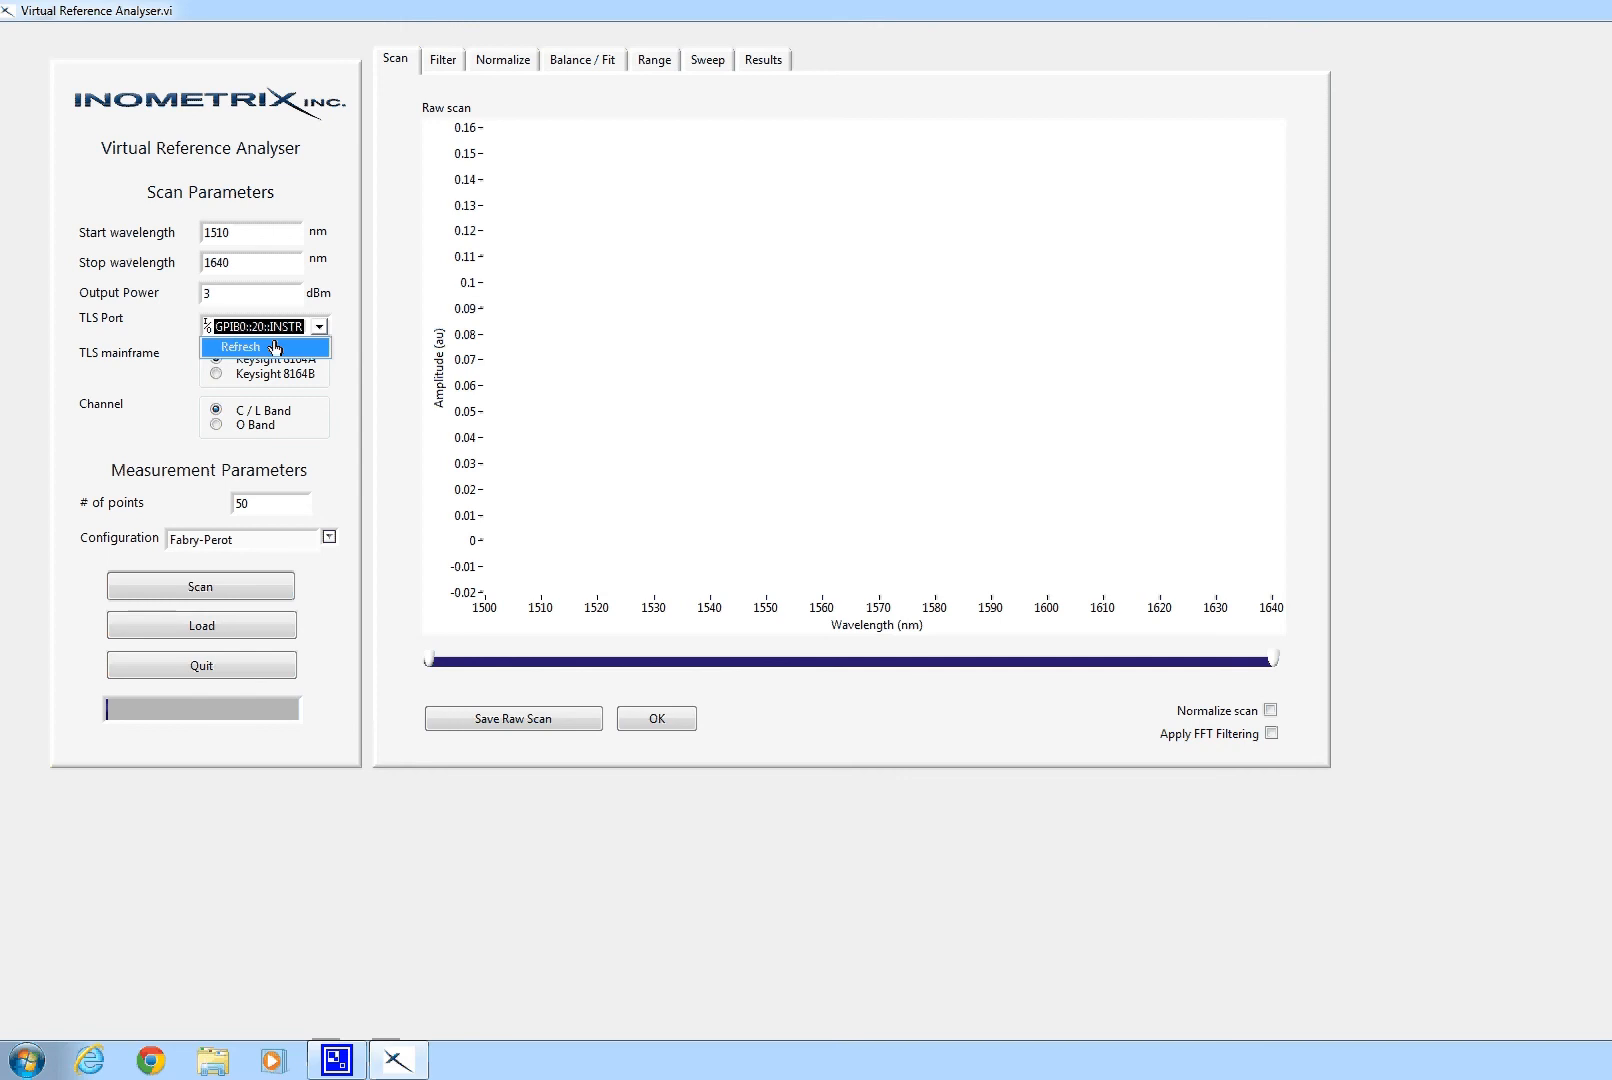
left_click(275, 347)
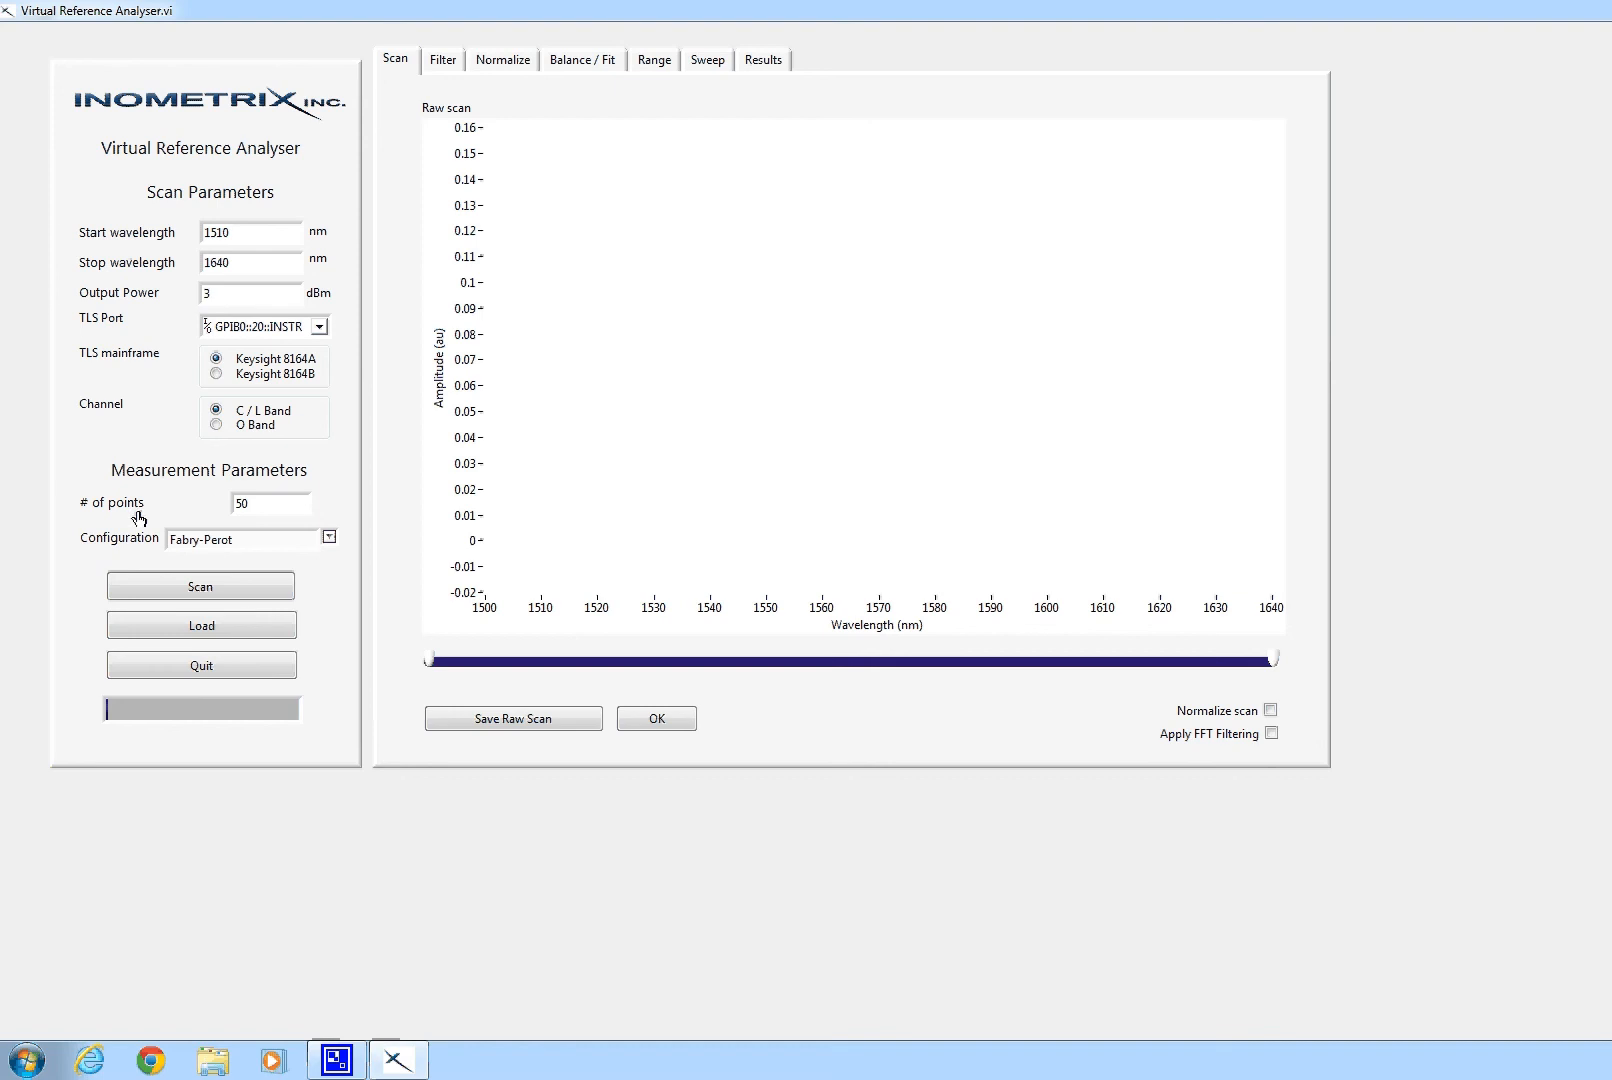
left_click(265, 510)
left_click(329, 538)
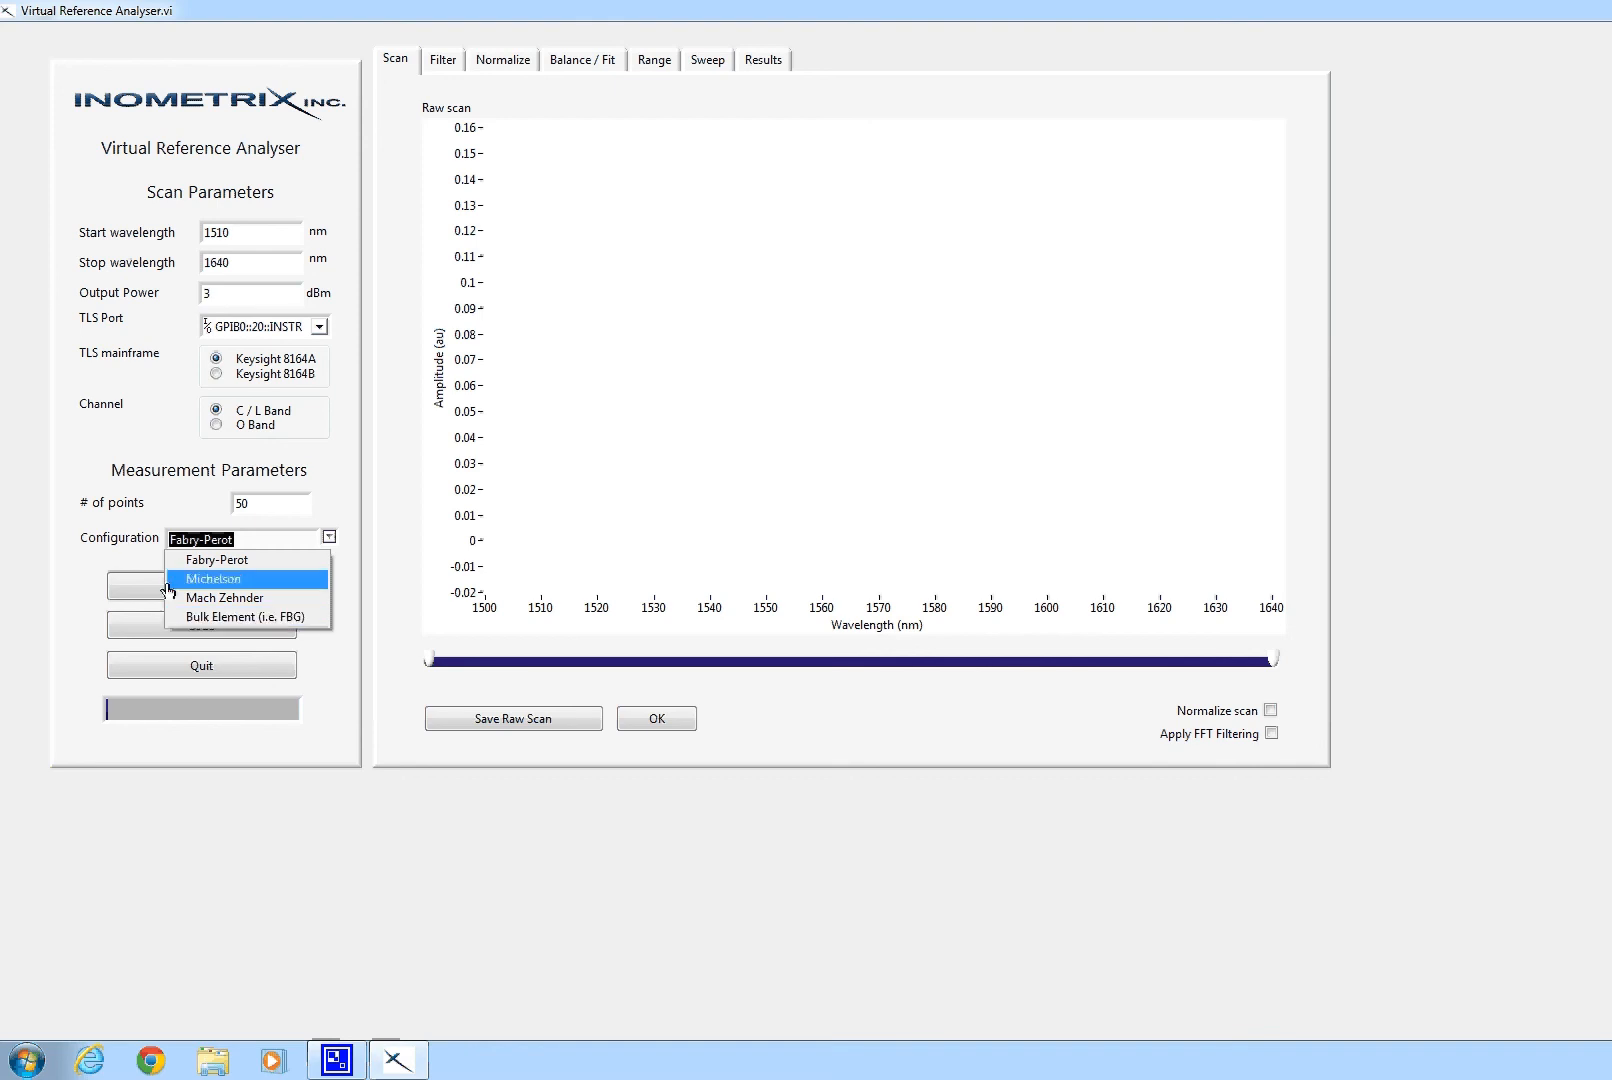
left_click(80, 590)
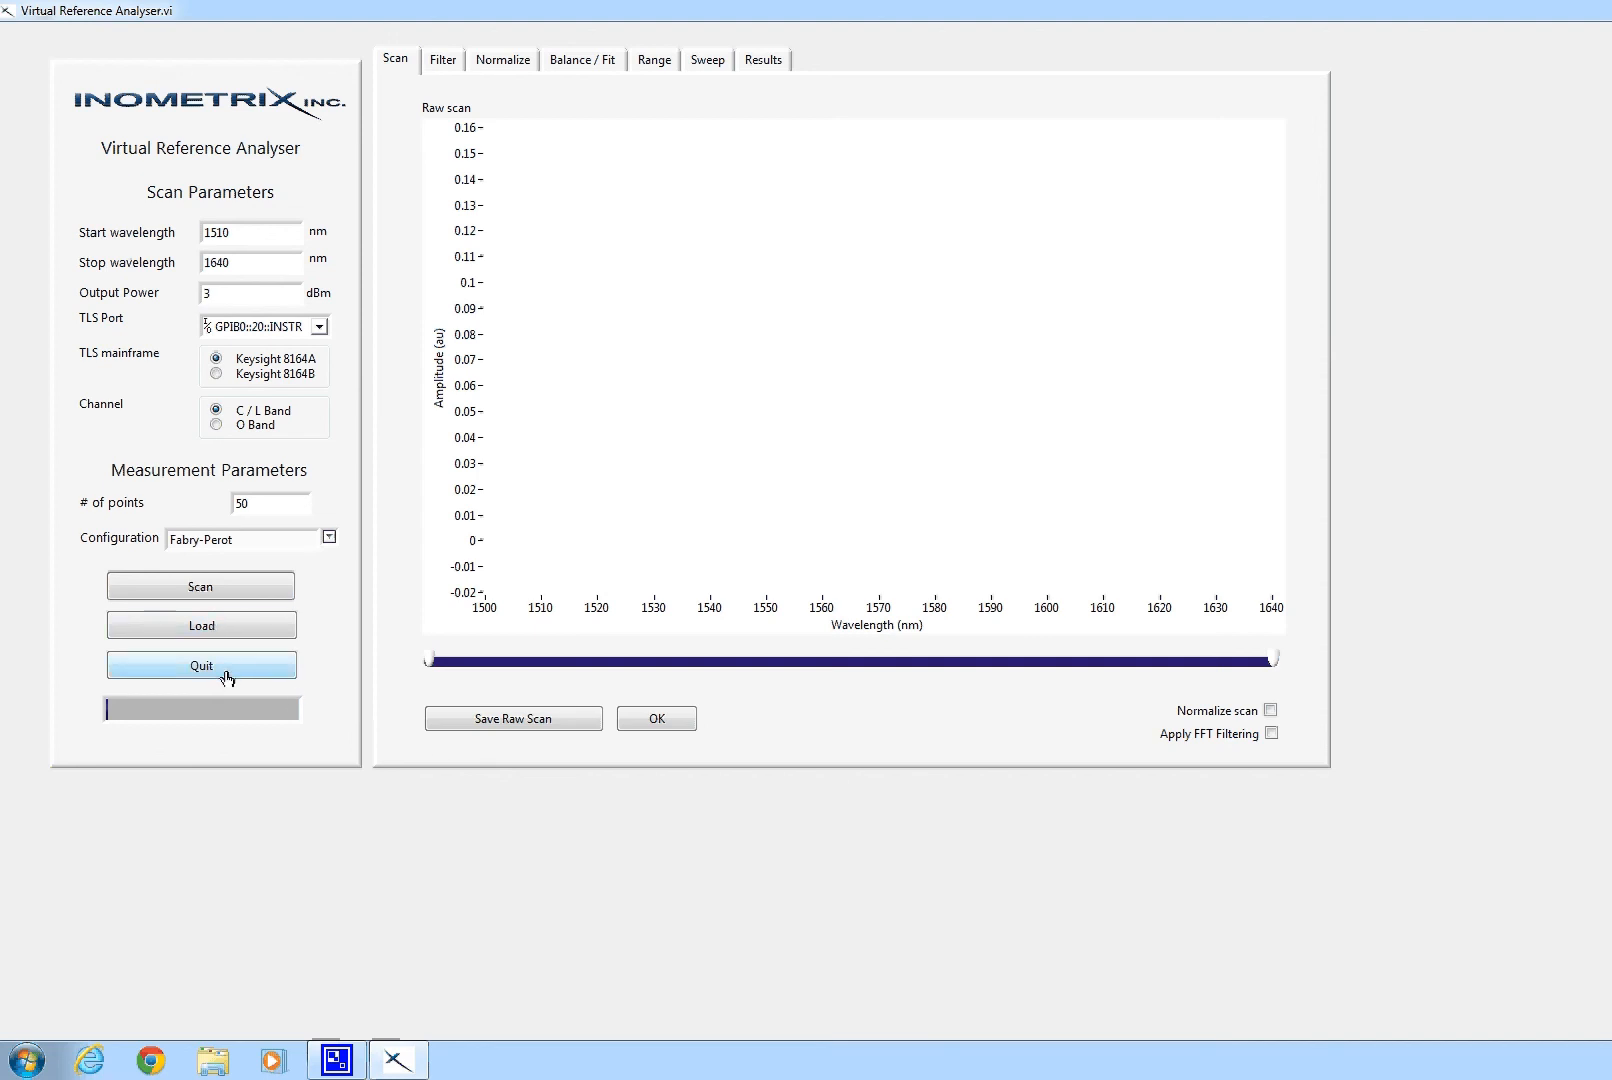
- Load the saved scan file "25.0 cm DCF2 (from SF4107 -1032 ps nm-km)" from the Demo Scans folder
left_click(203, 626)
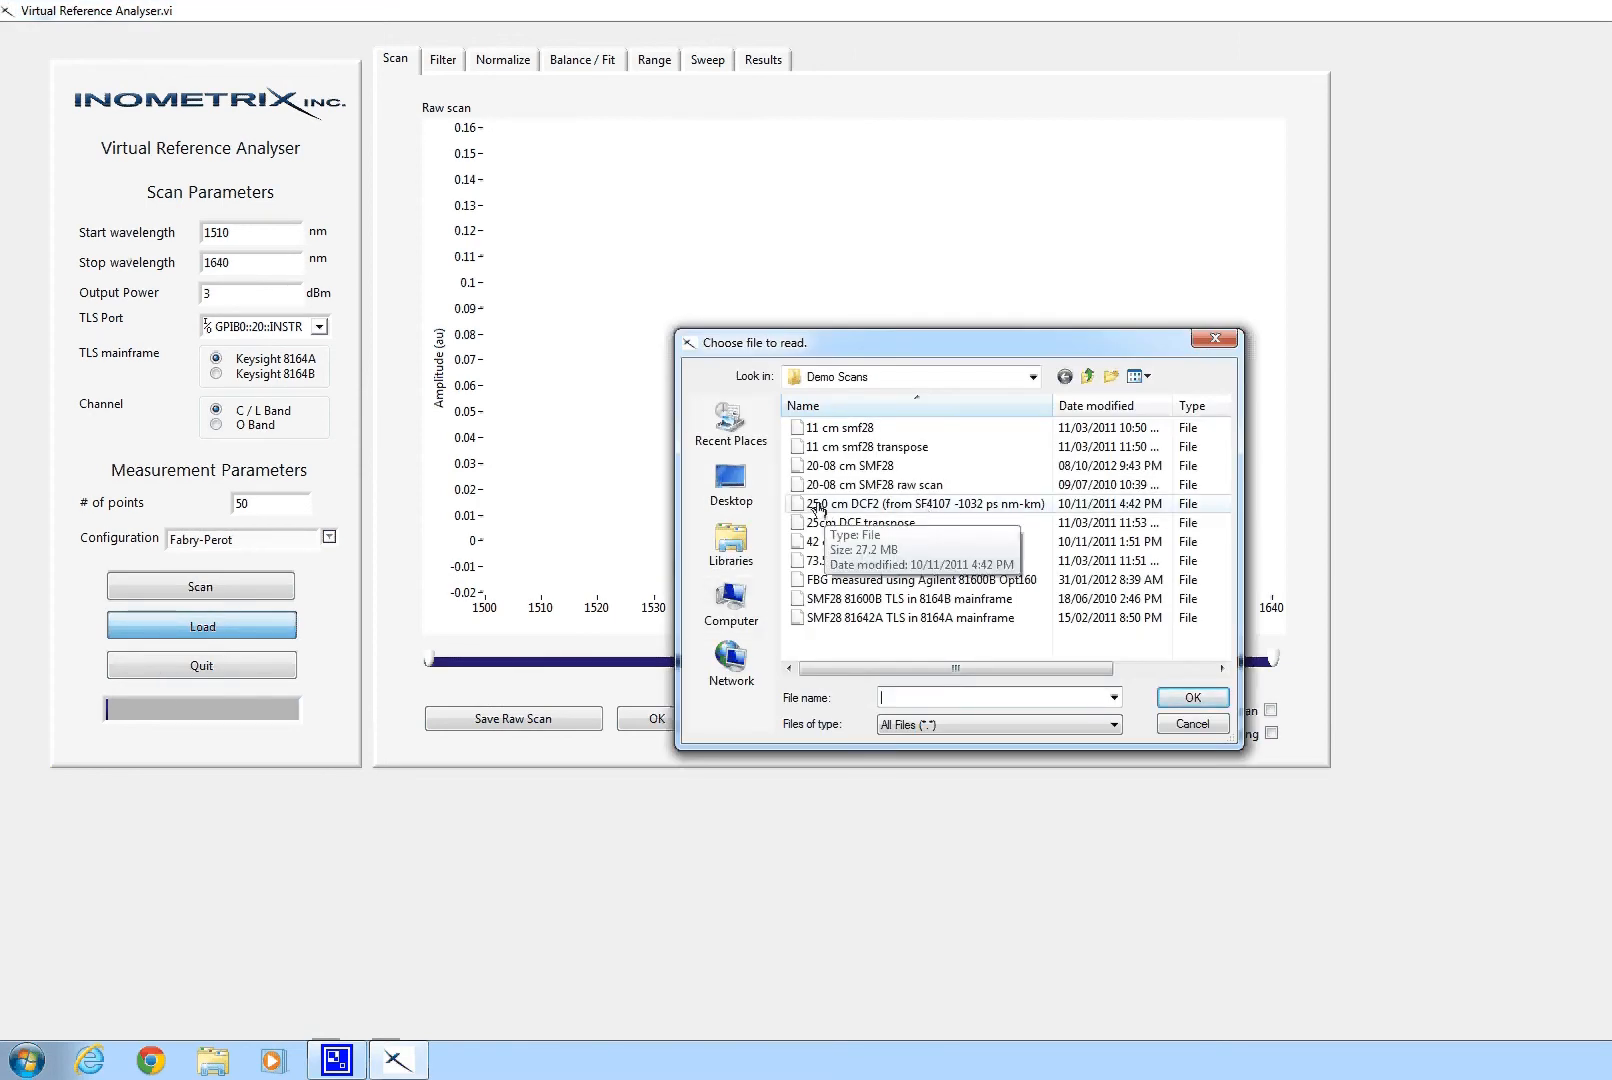
left_click(891, 508)
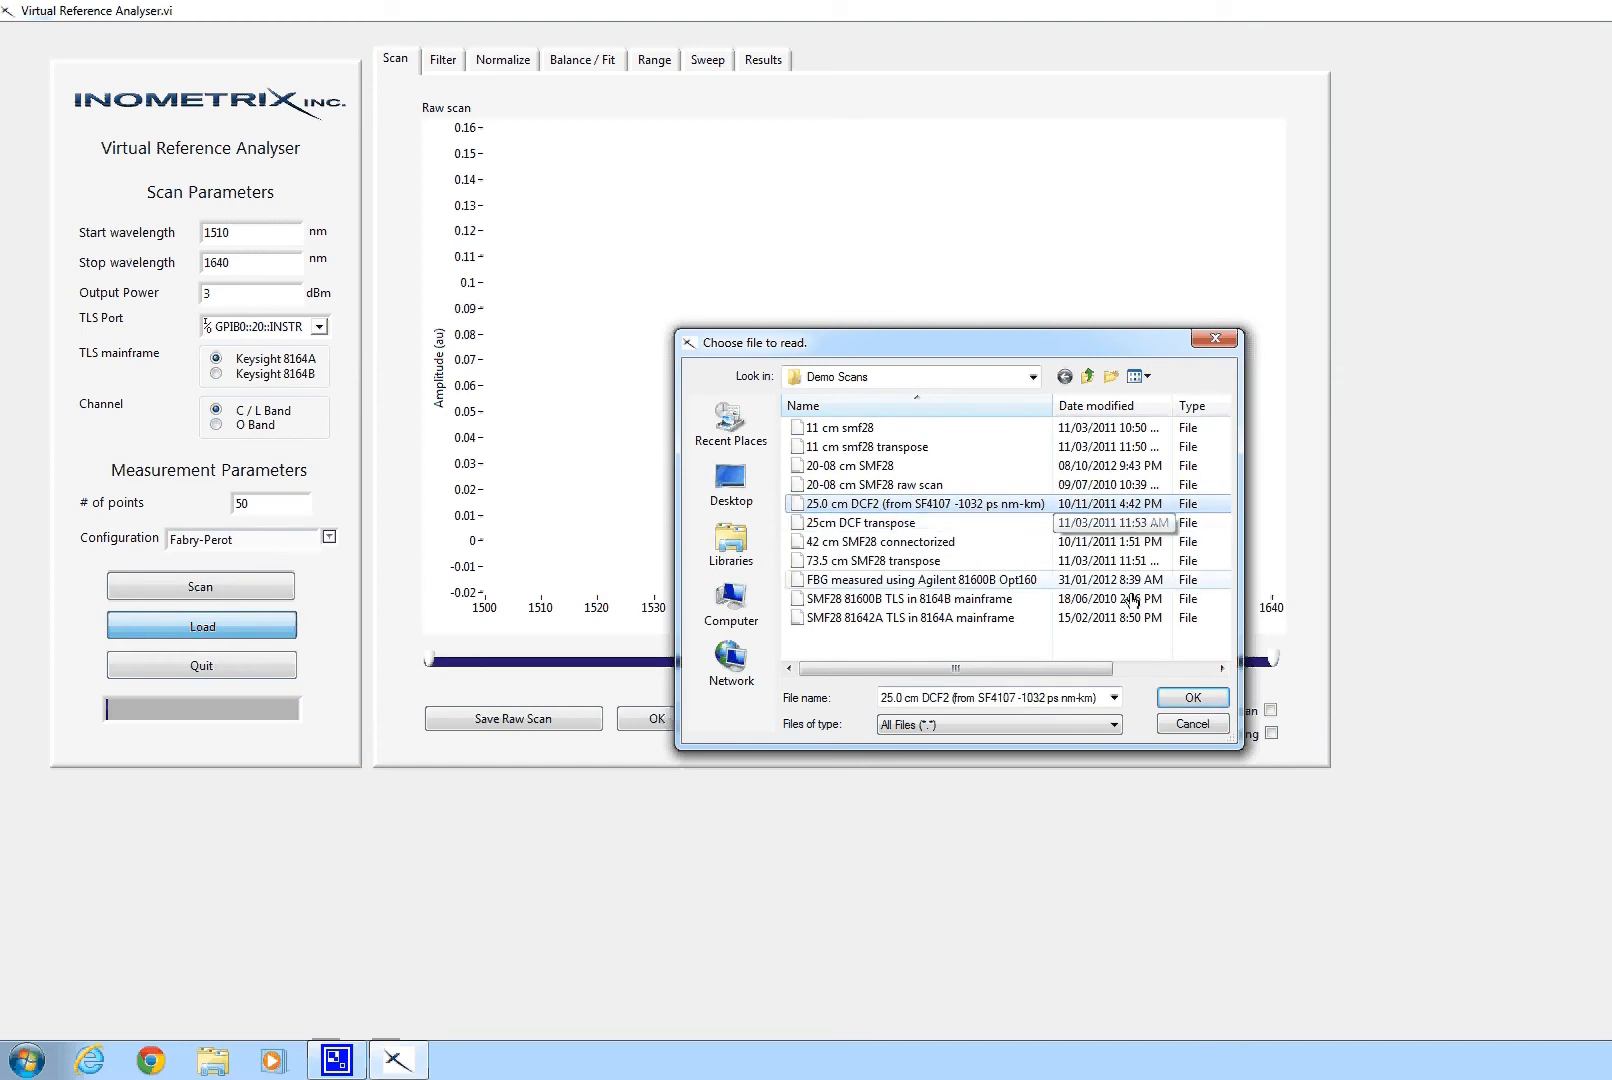
left_click(1196, 700)
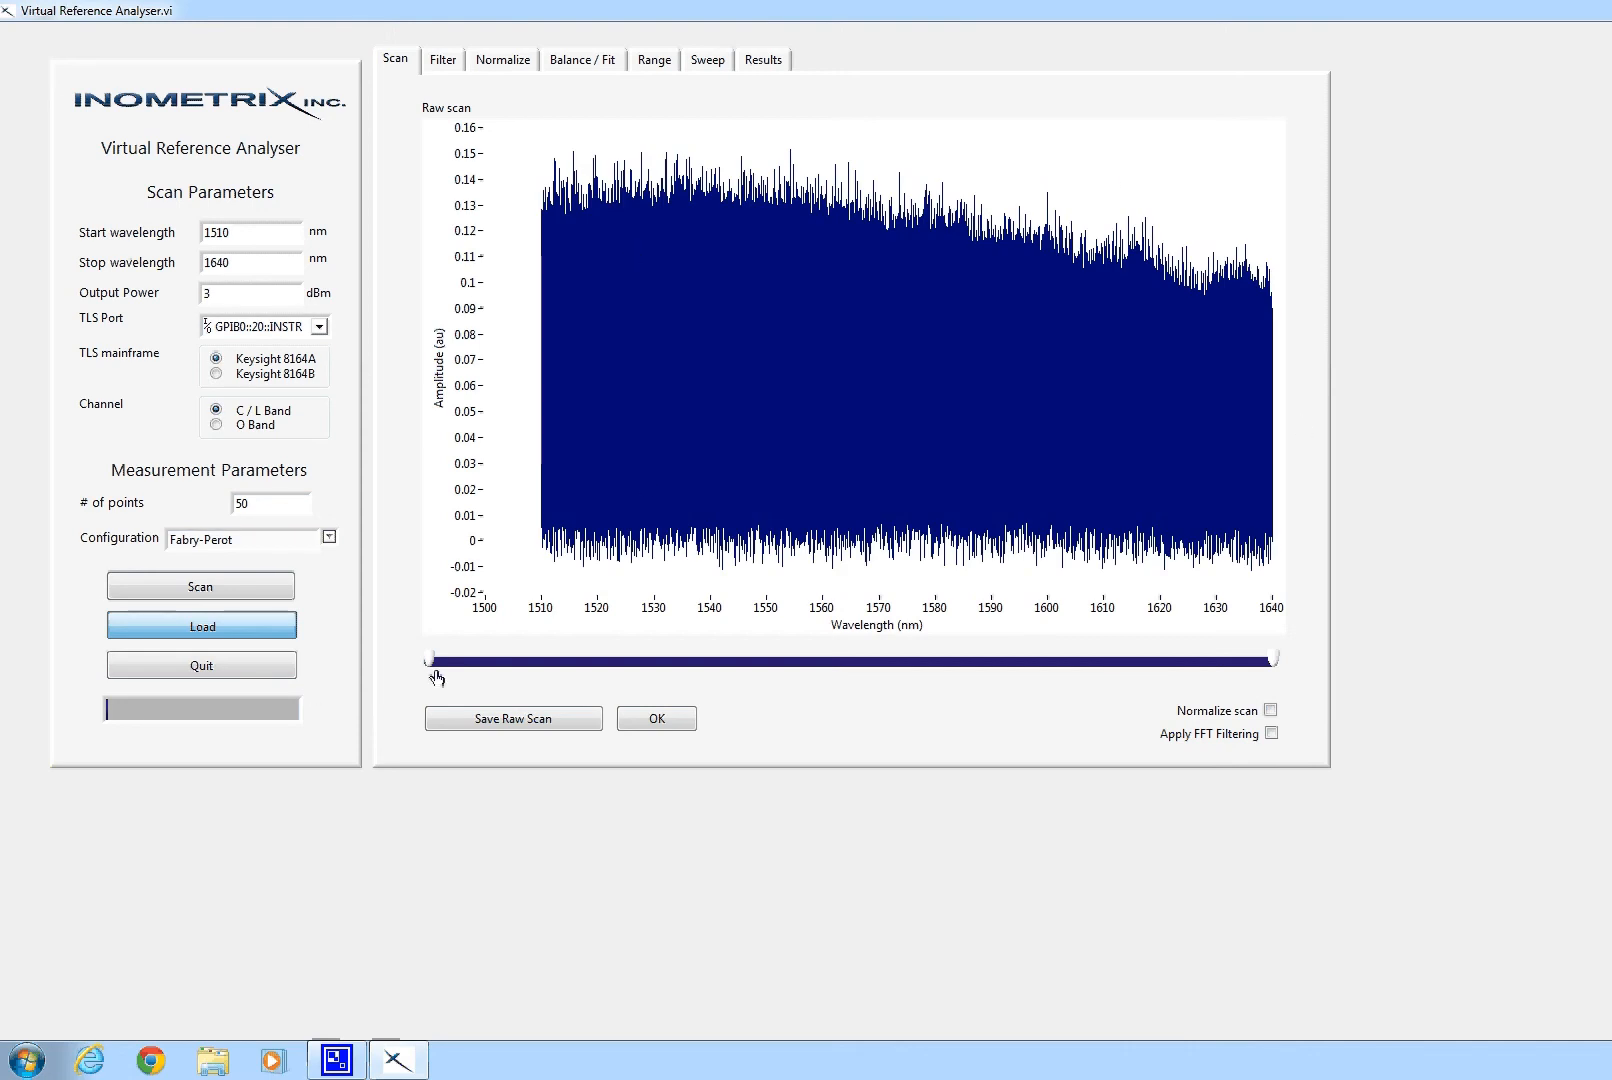
- Accept the raw scan over its full wavelength range with scan normalization and FFT filtering enabled
mouse_move(432, 665)
left_mouse_down()
mouse_move(696, 660)
mouse_move(425, 660)
left_mouse_up()
left_click_drag(1275, 667, 1339, 688)
left_click(1270, 710)
left_click(1271, 733)
left_click(652, 718)
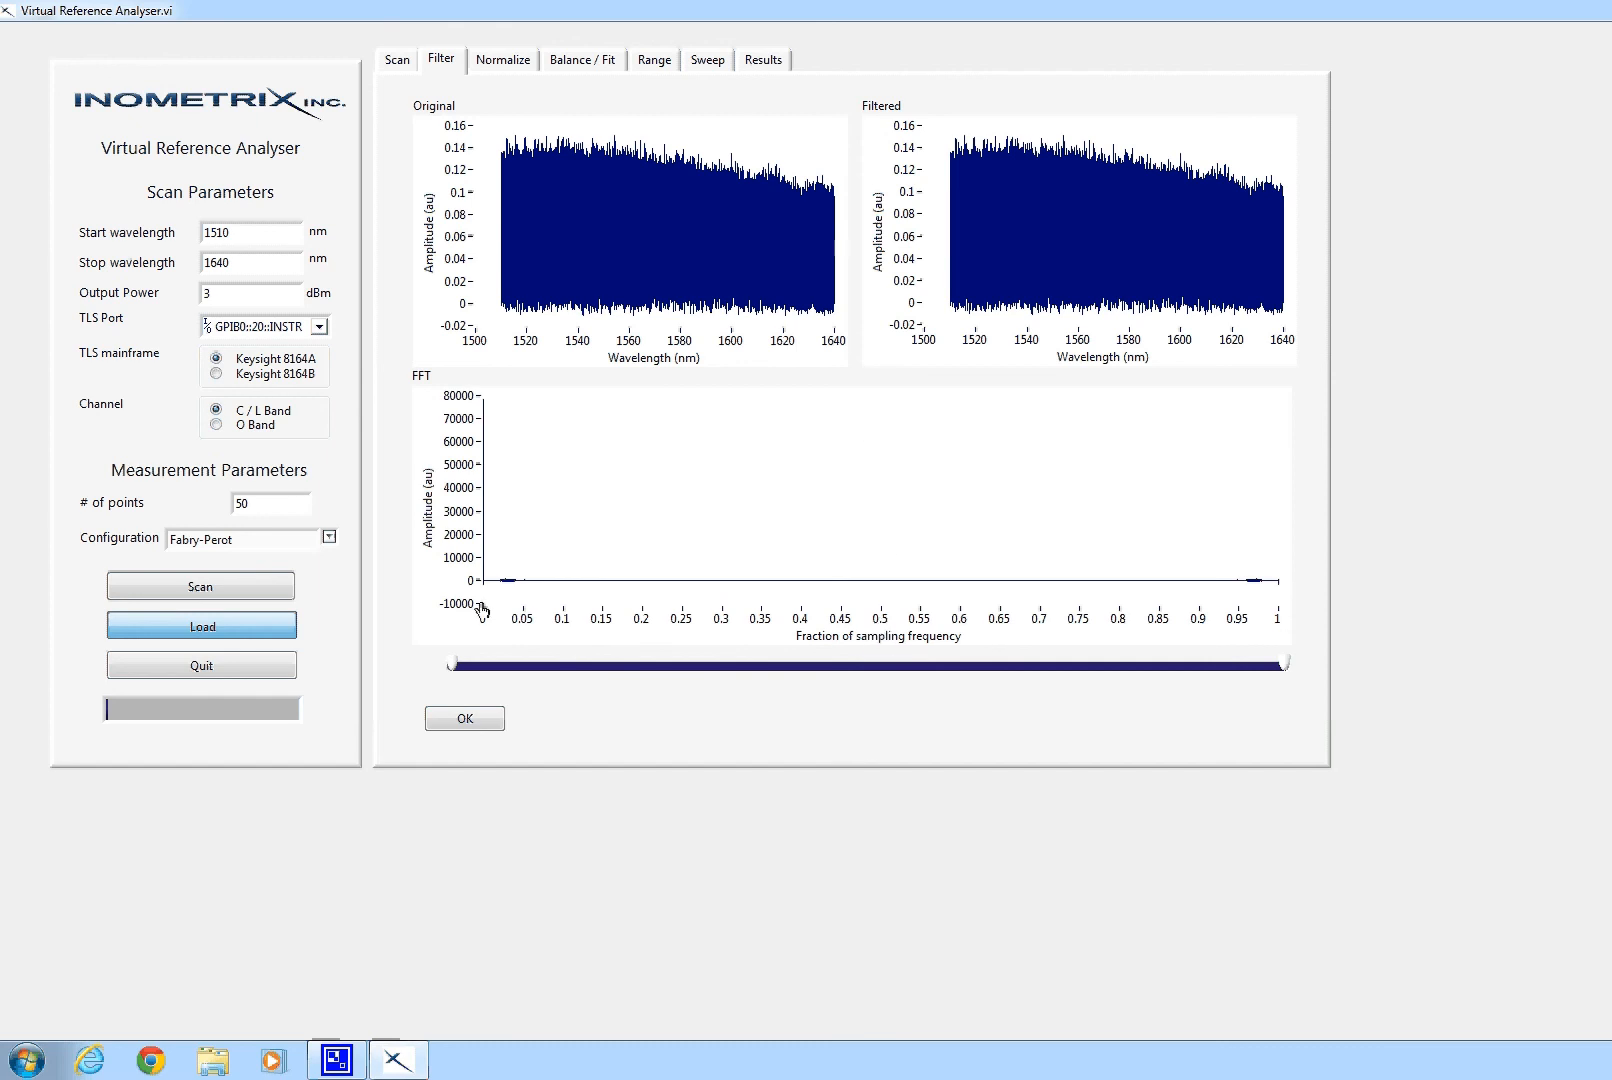
- Restrict the FFT filter from just above zero to about 0.09 of the sampling frequency and accept the filtered scan
left_click_drag(452, 665, 458, 667)
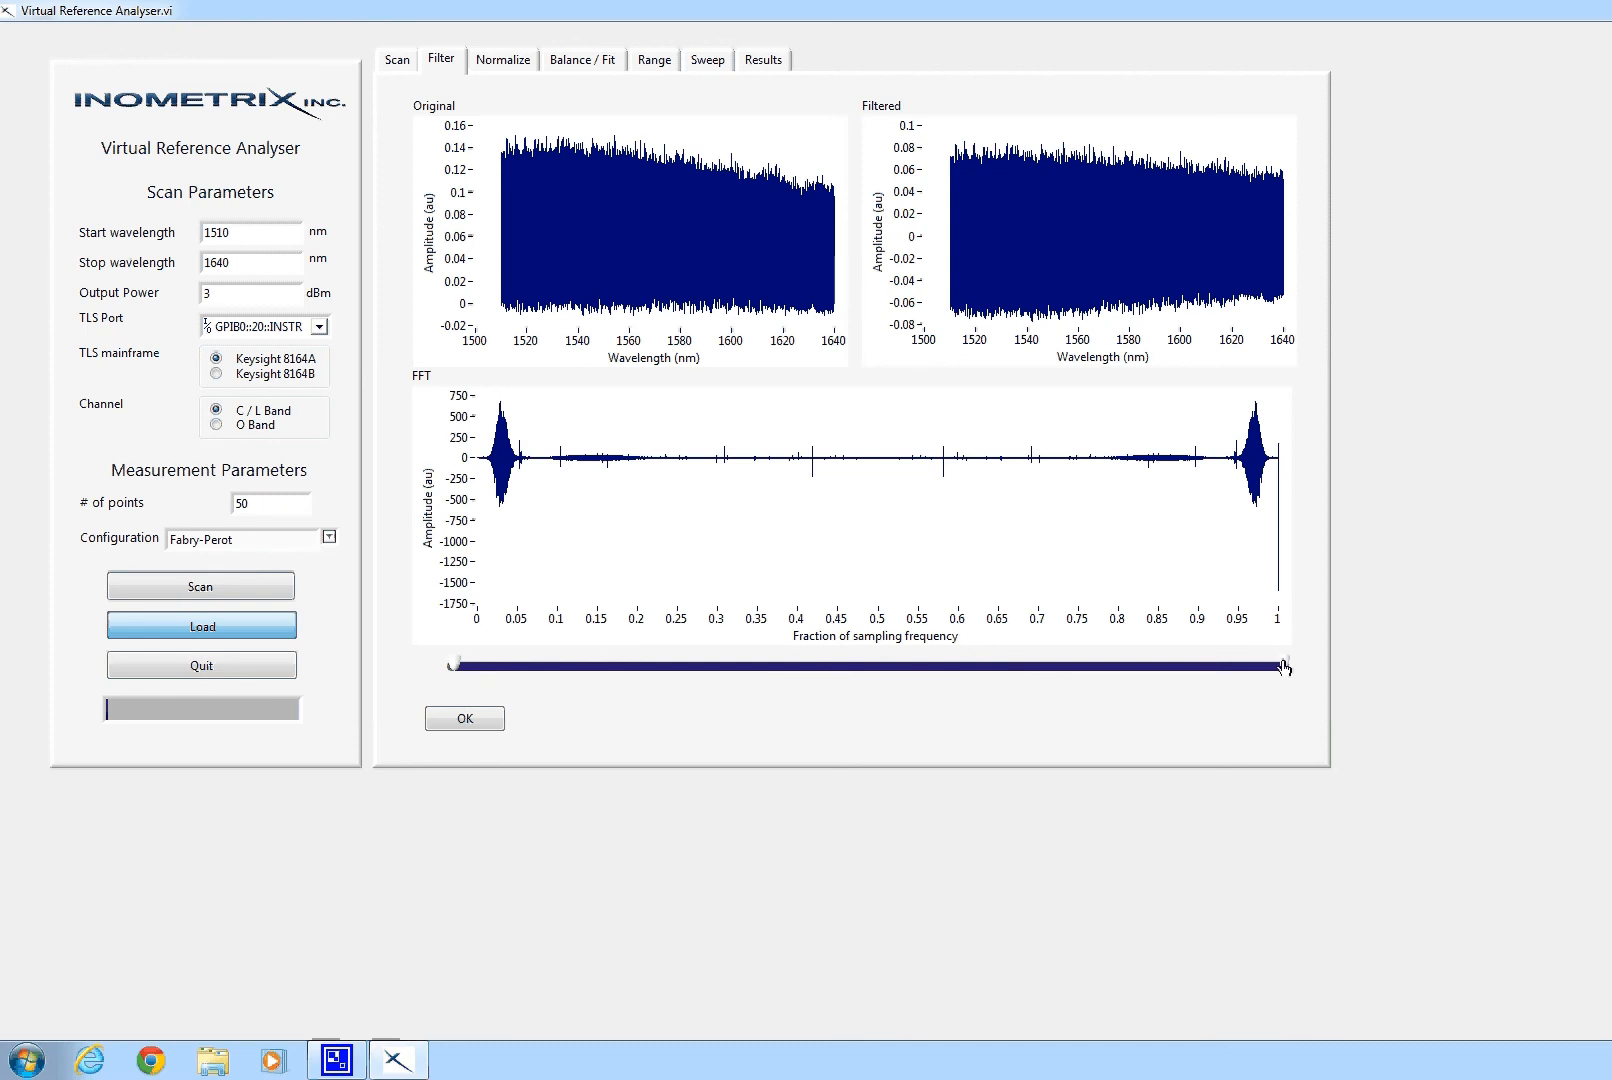
mouse_move(1285, 667)
left_mouse_down()
mouse_move(1000, 666)
mouse_move(868, 613)
left_mouse_up()
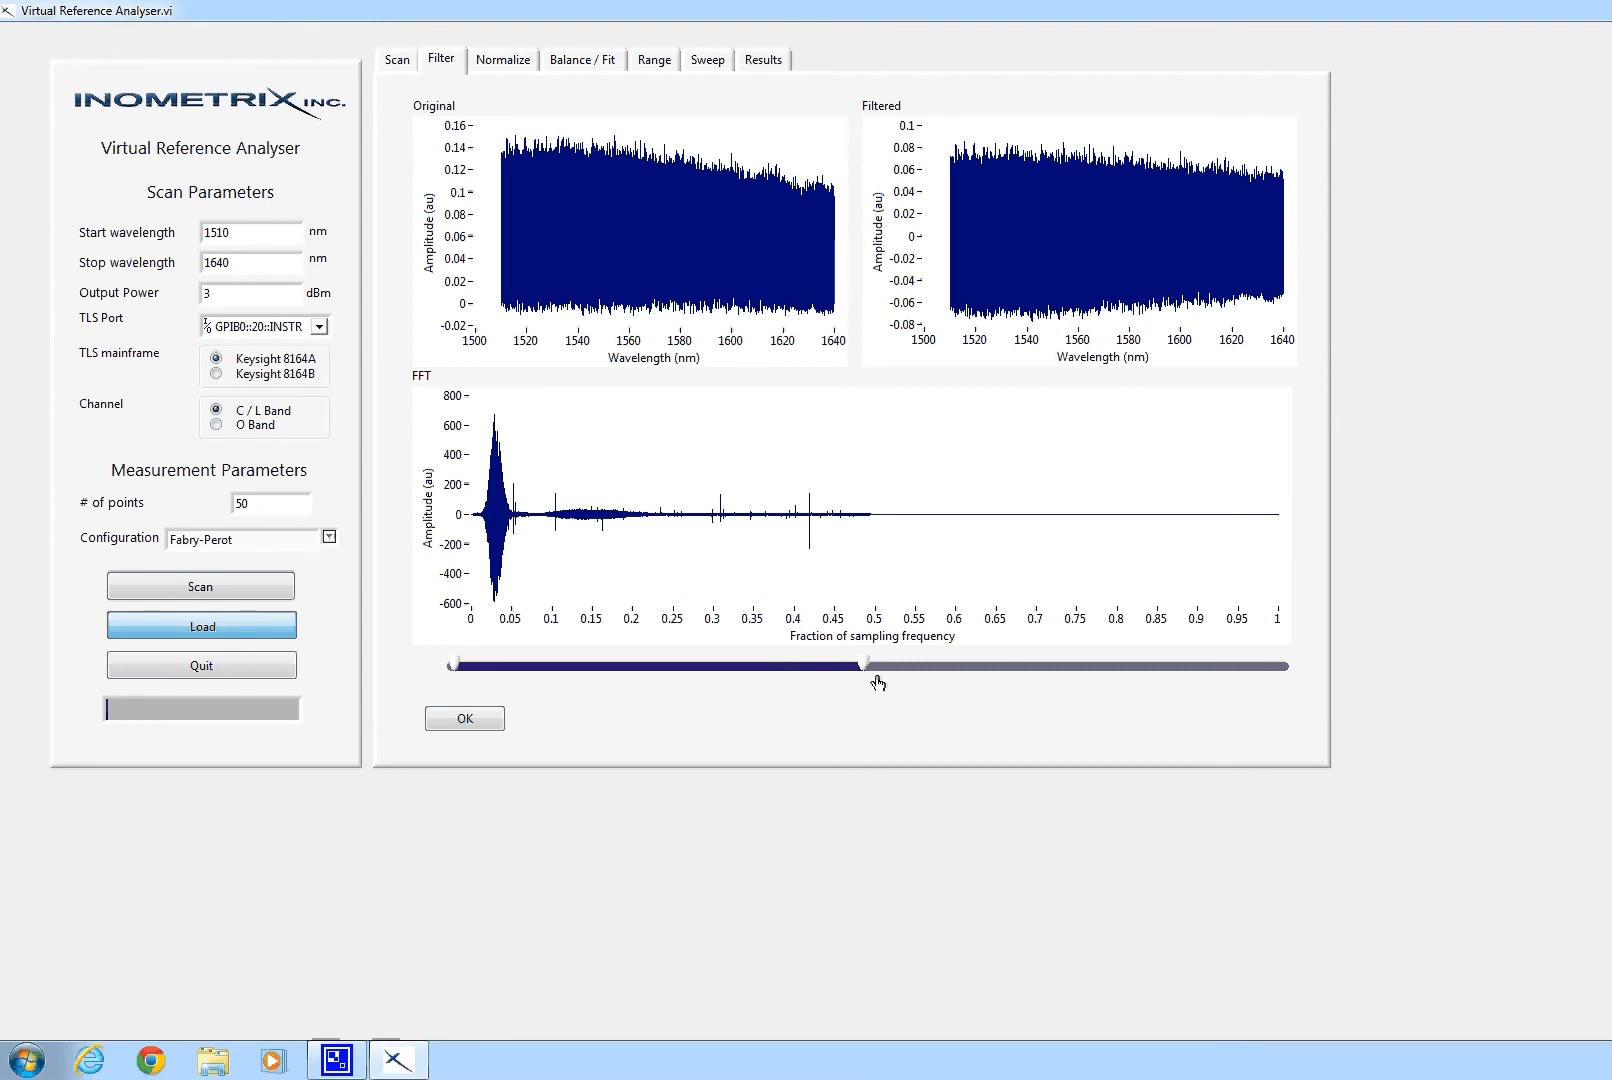
left_click_drag(865, 668, 862, 667)
mouse_move(862, 667)
left_mouse_down()
mouse_move(756, 667)
mouse_move(683, 639)
mouse_move(538, 640)
mouse_move(519, 657)
left_mouse_up()
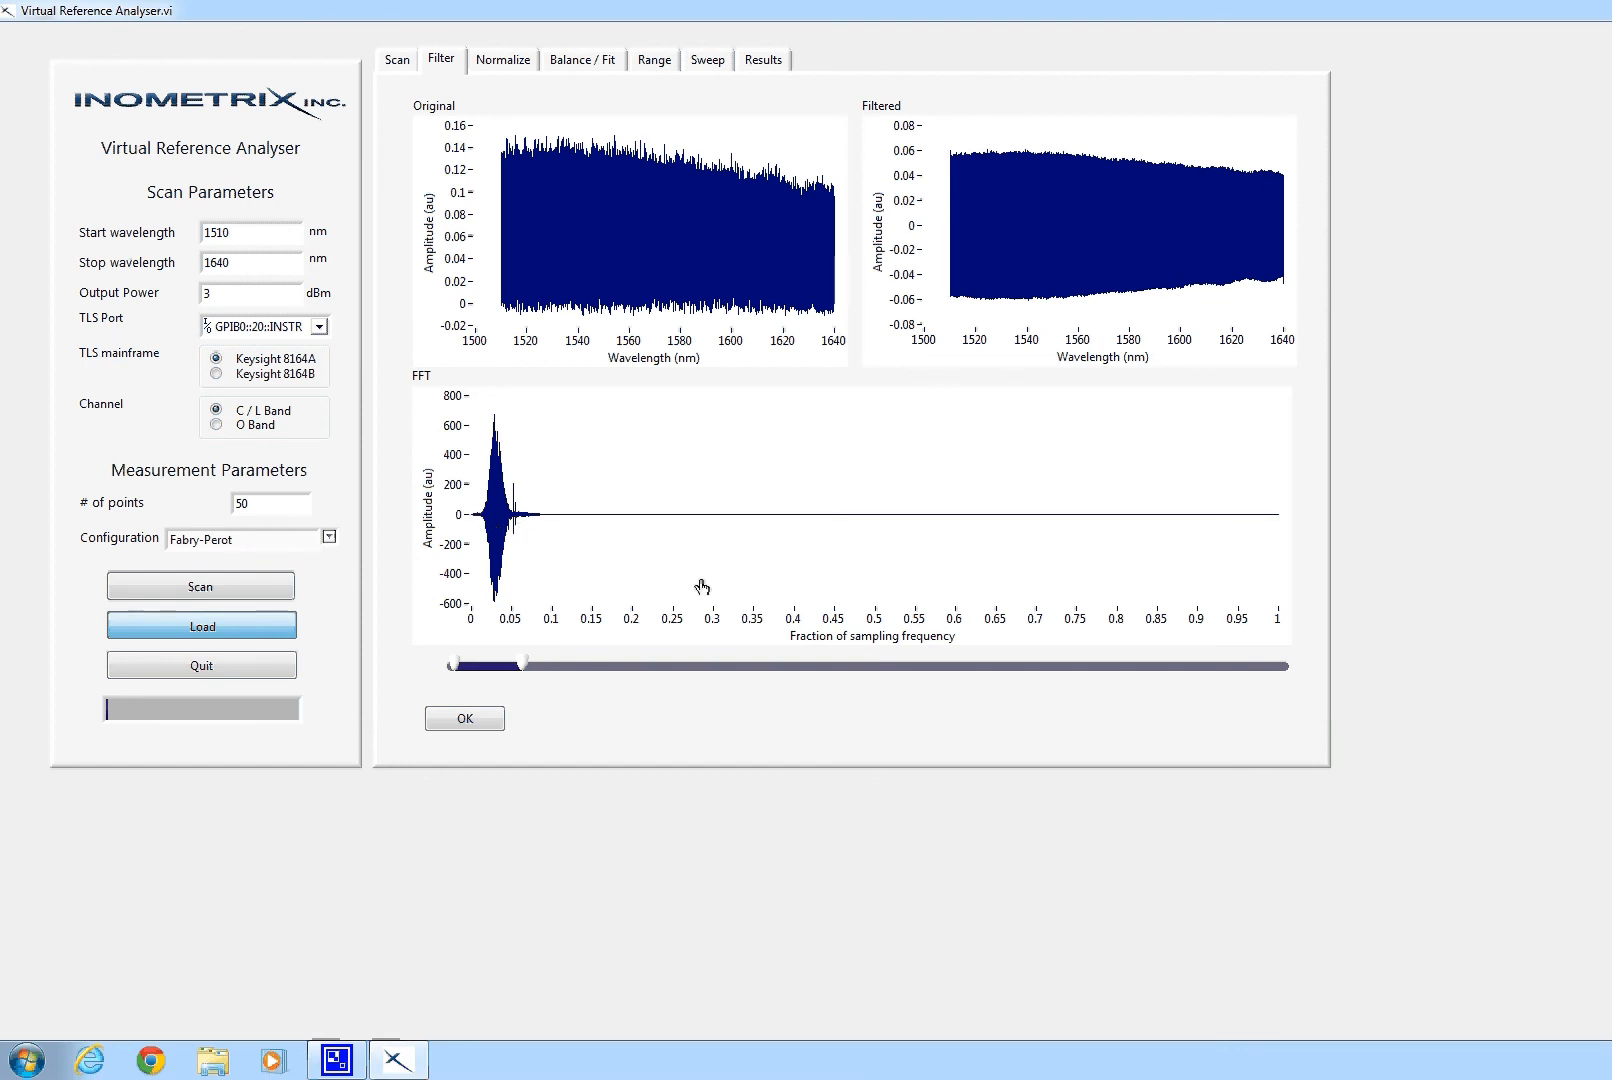
left_click(446, 722)
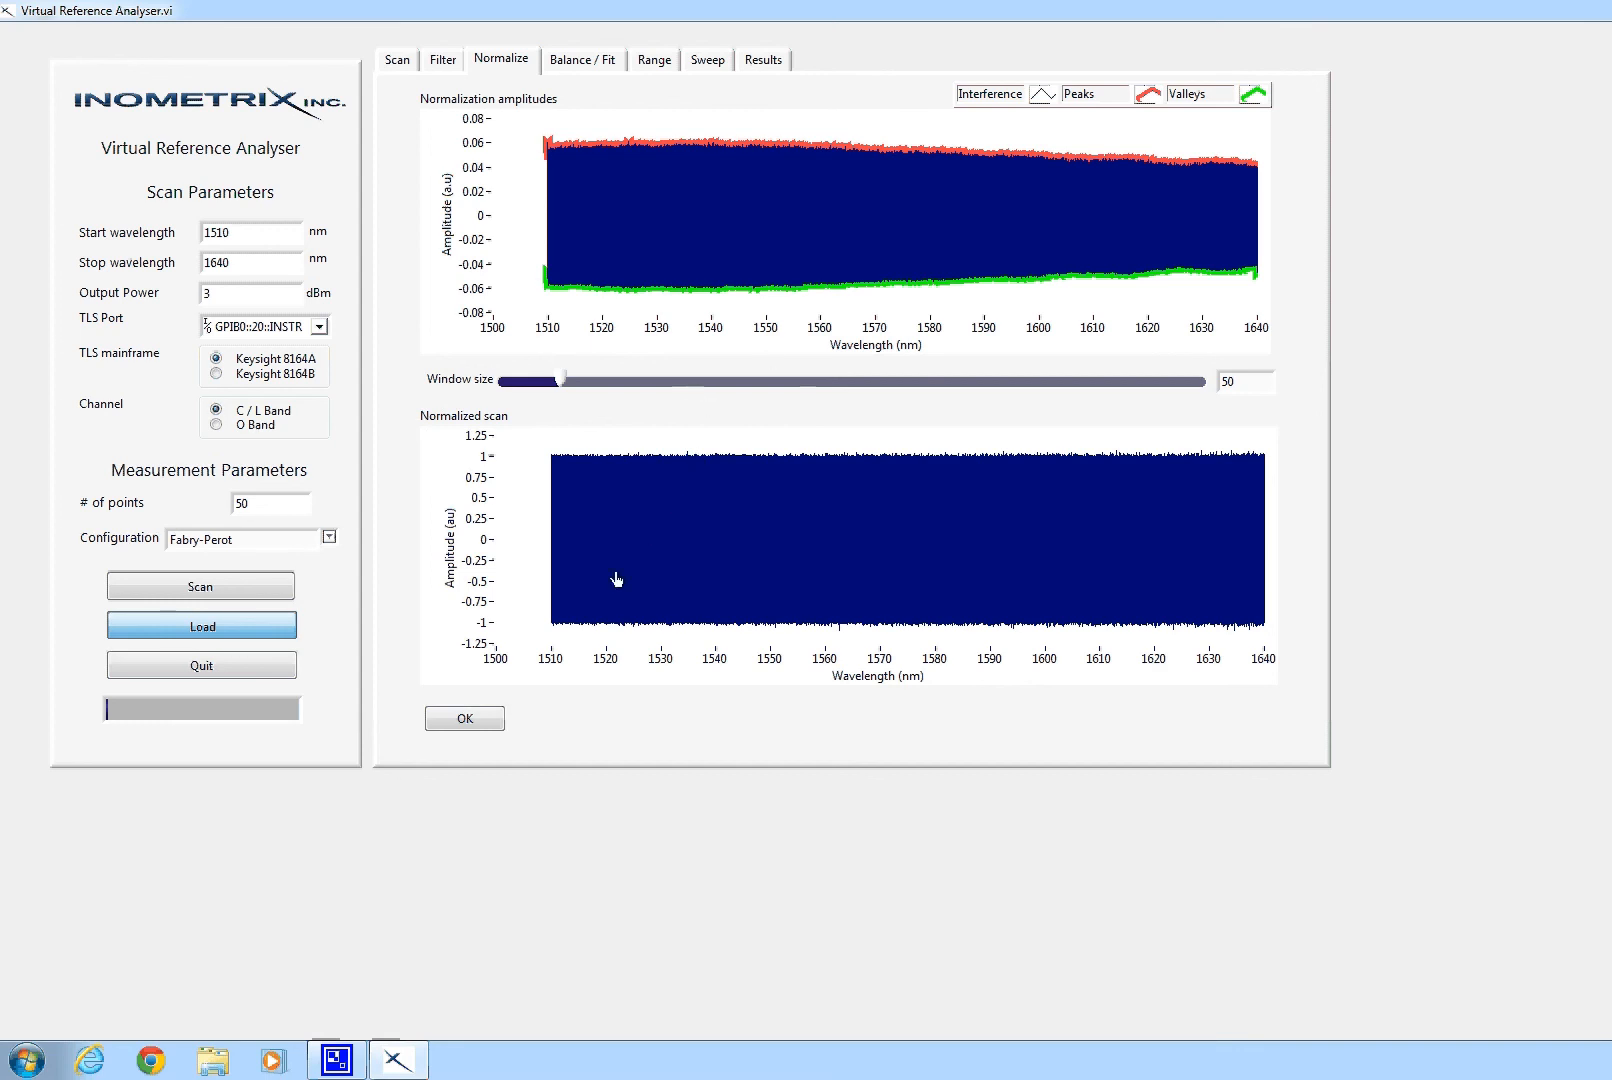
- Accept the normalization with window size 50 and set the coarse balance to 2332 points in the FFT
left_click(463, 720)
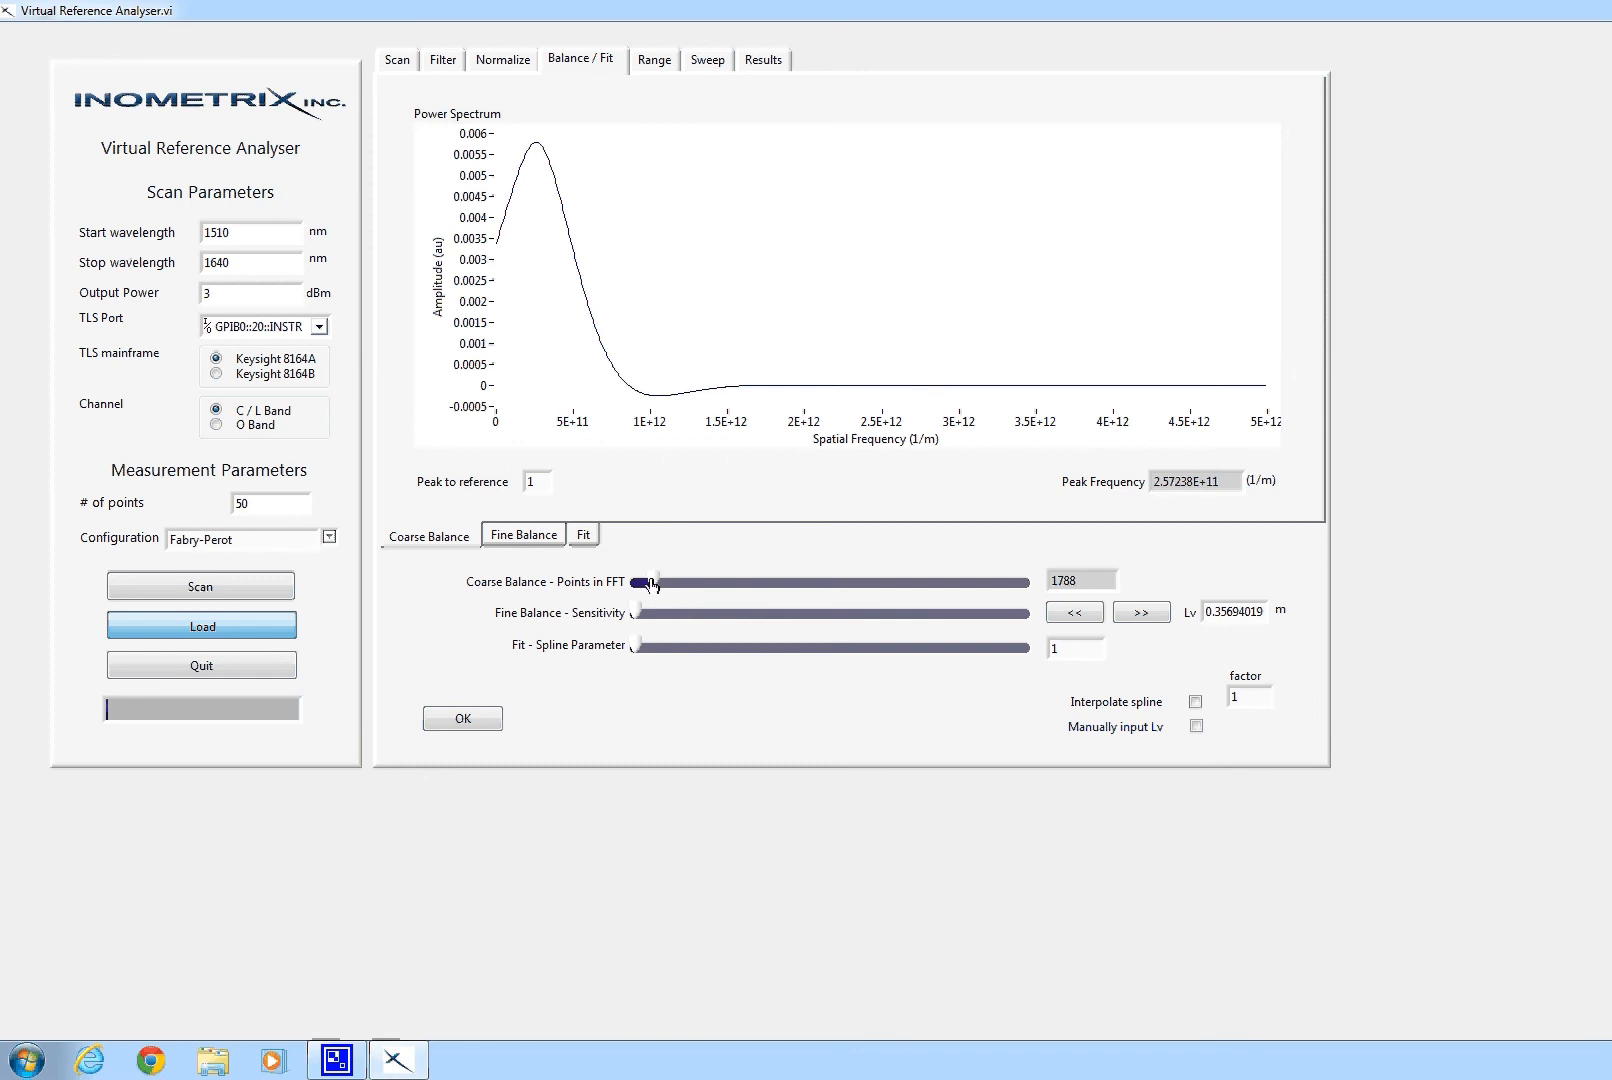
left_click_drag(651, 584, 669, 582)
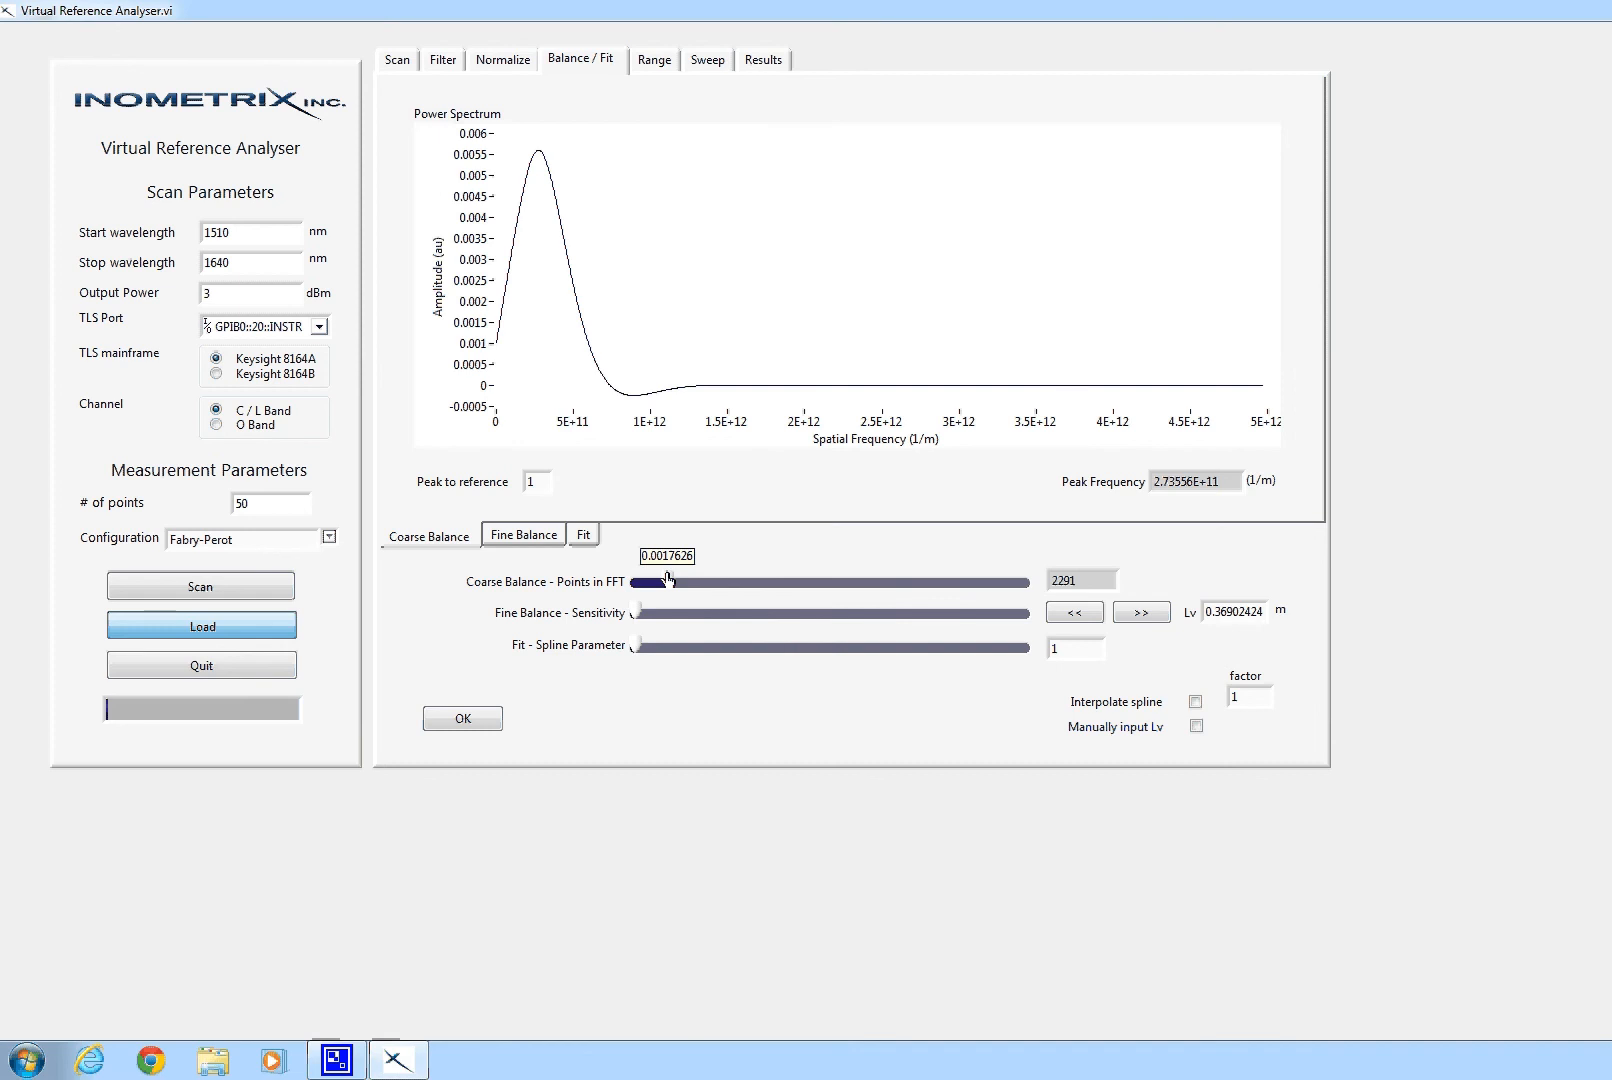
left_click_drag(668, 579, 669, 579)
double_click(535, 482)
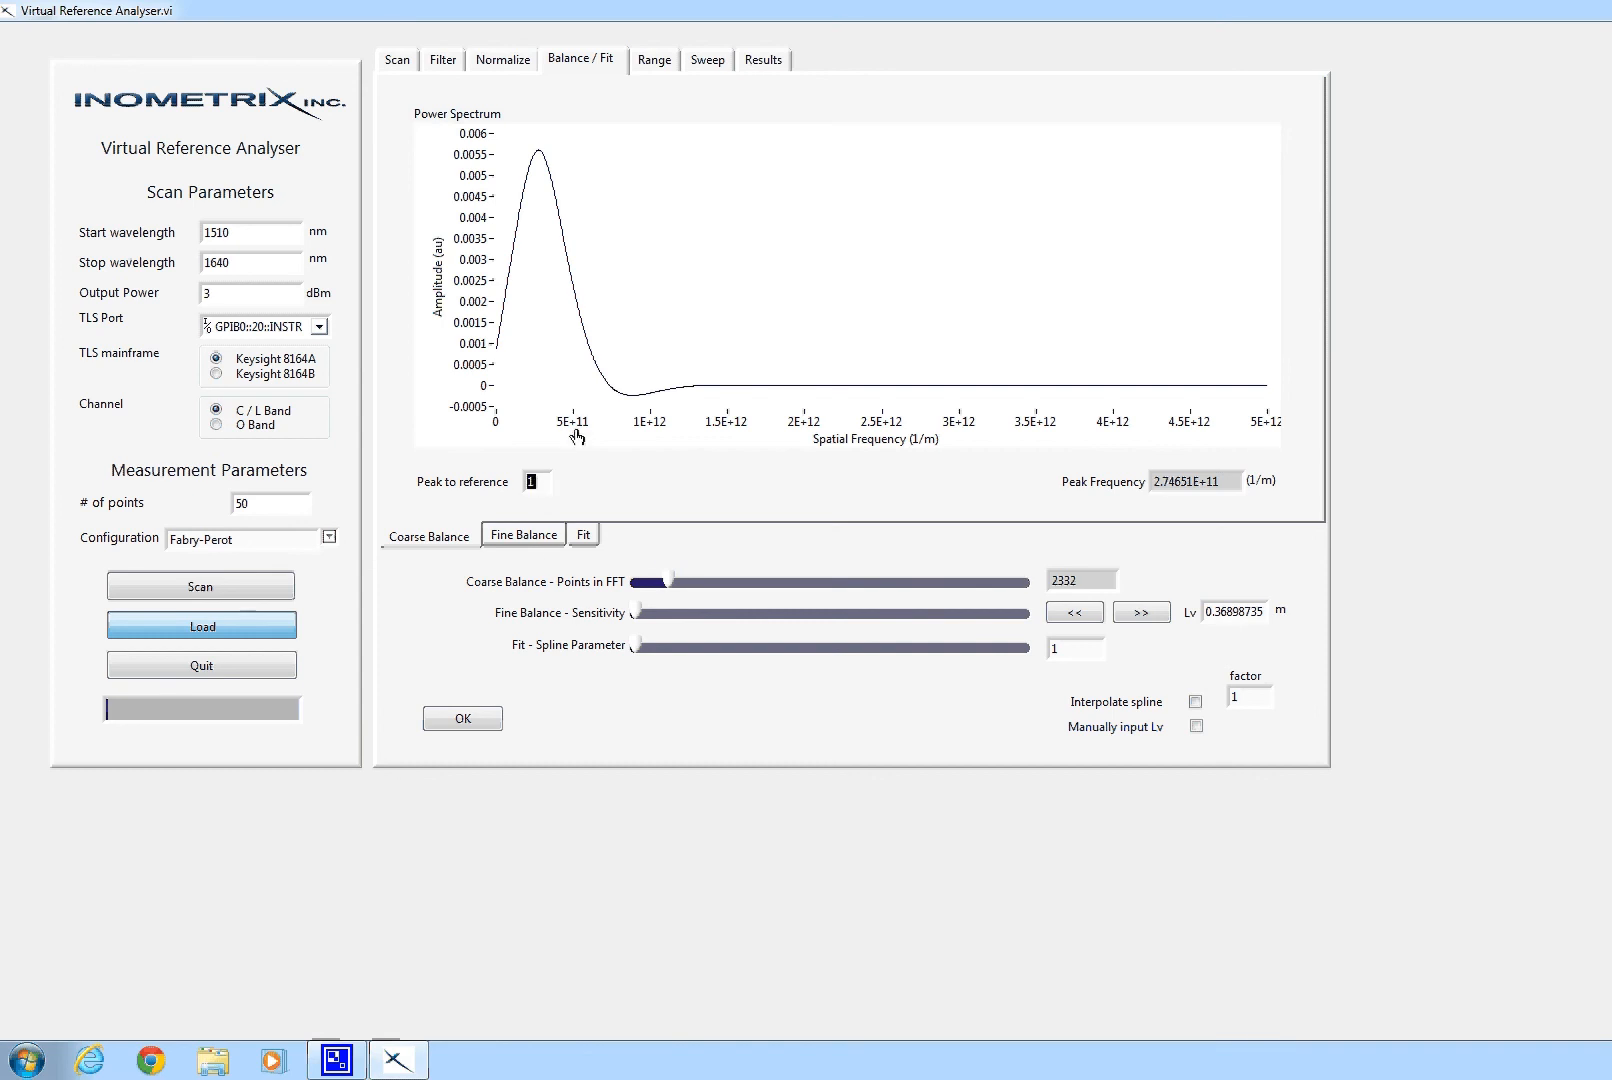
- Fine-balance the virtual reference pattern by raising the sensitivity and stepping Lv up to 0.36952439 m
left_click(522, 538)
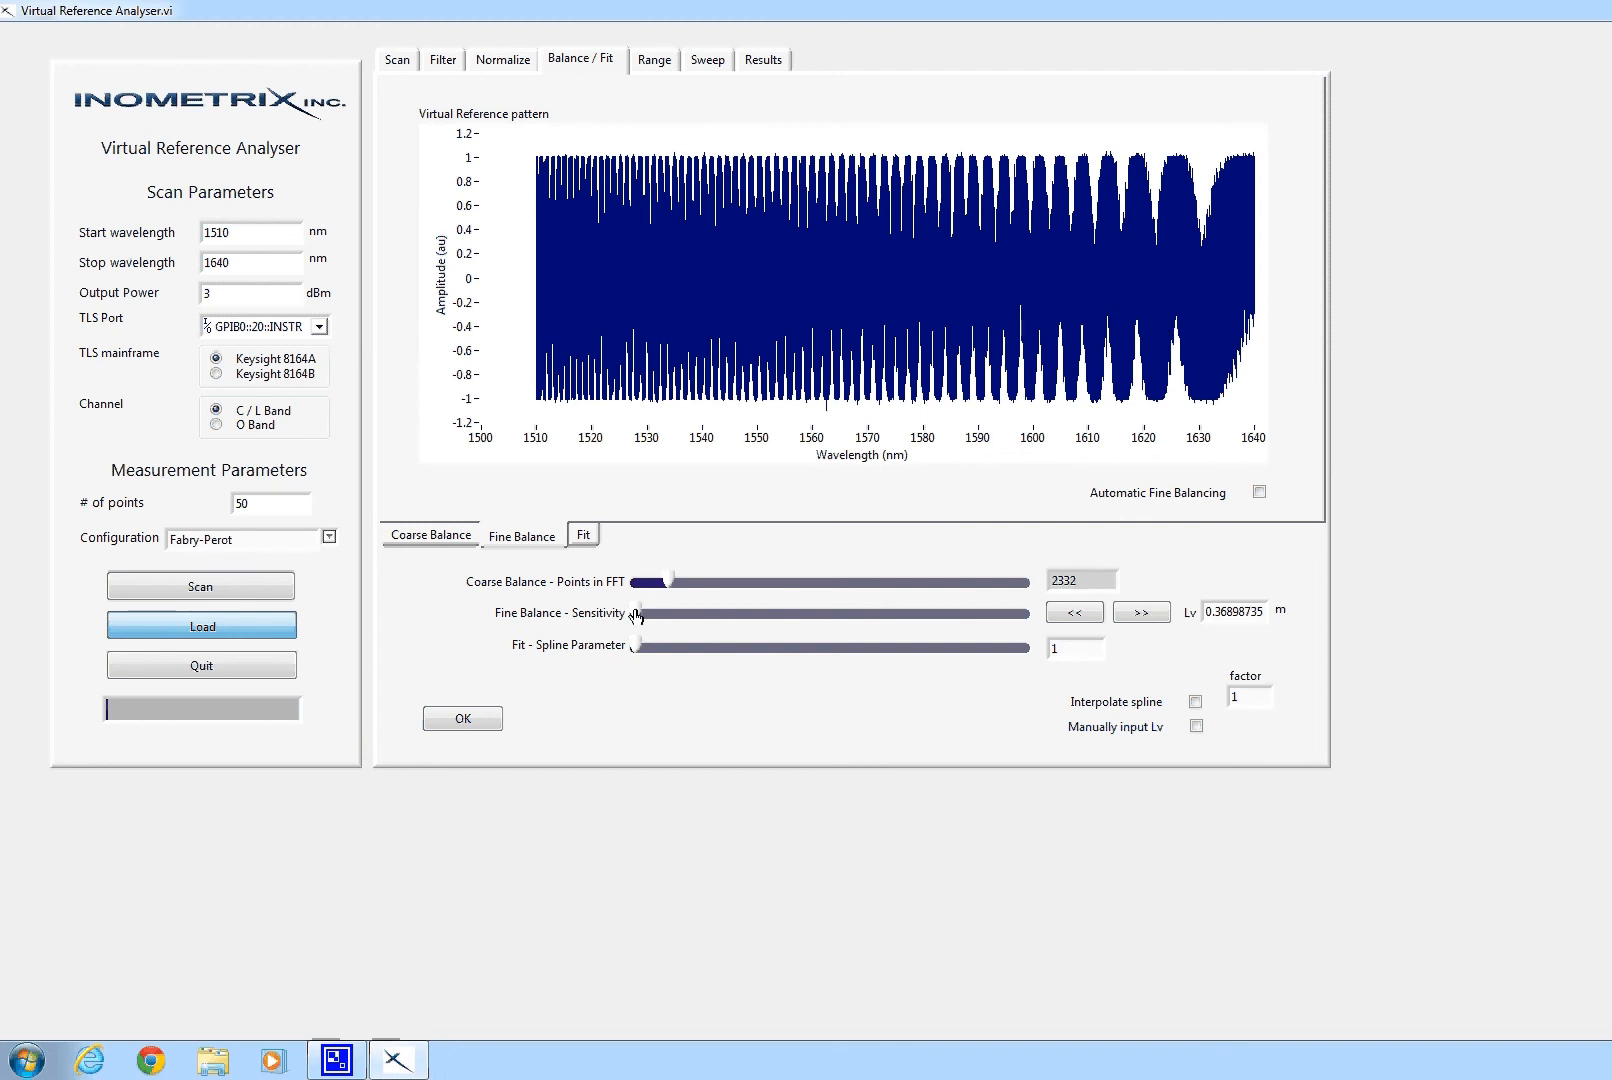
left_click_drag(636, 614, 911, 632)
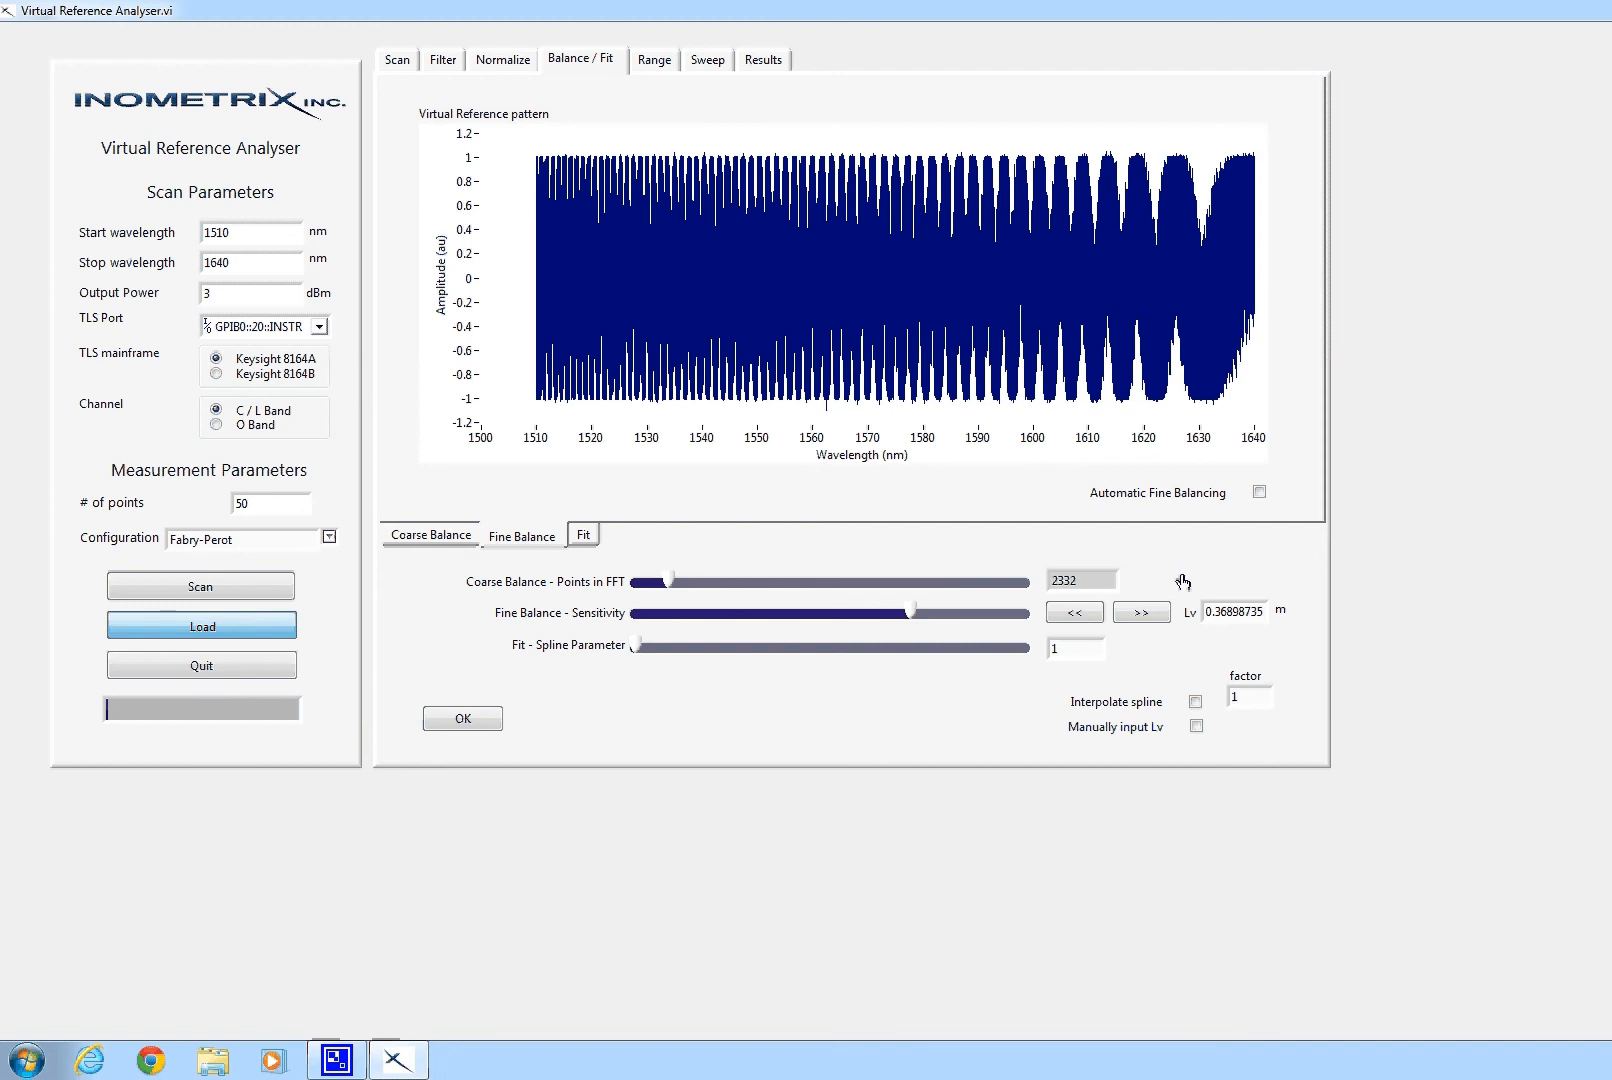
left_click(1126, 619)
left_click(1130, 617)
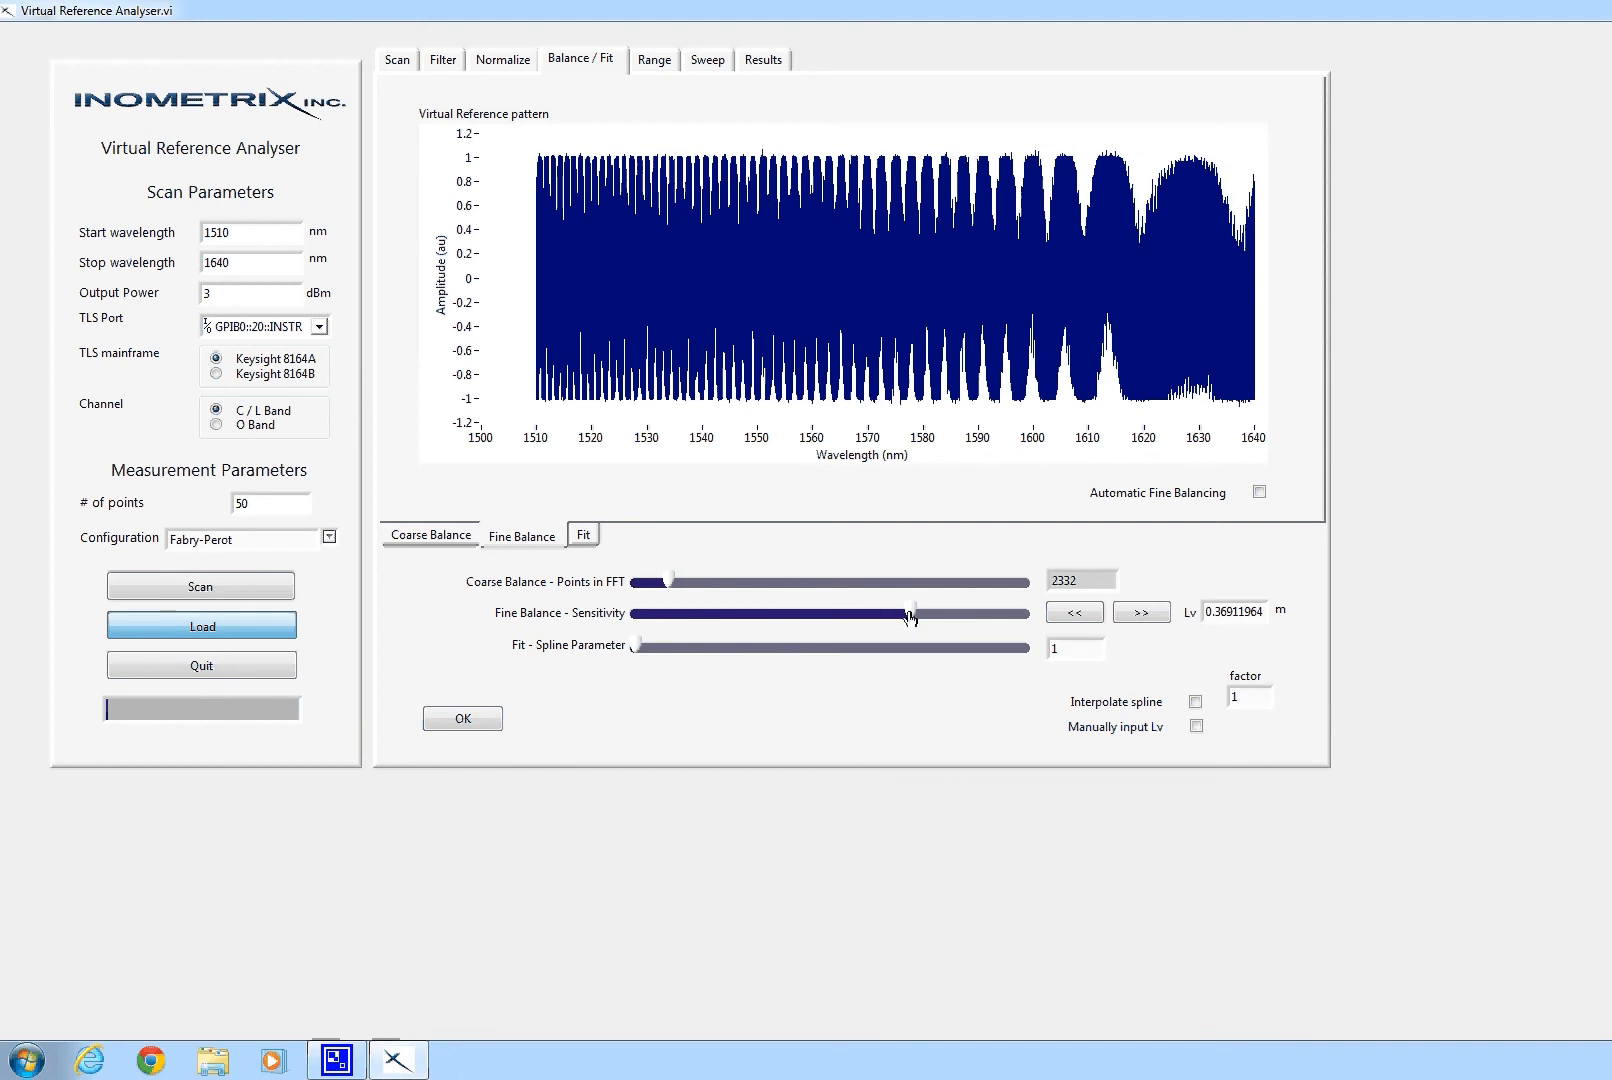
left_click_drag(910, 617, 932, 617)
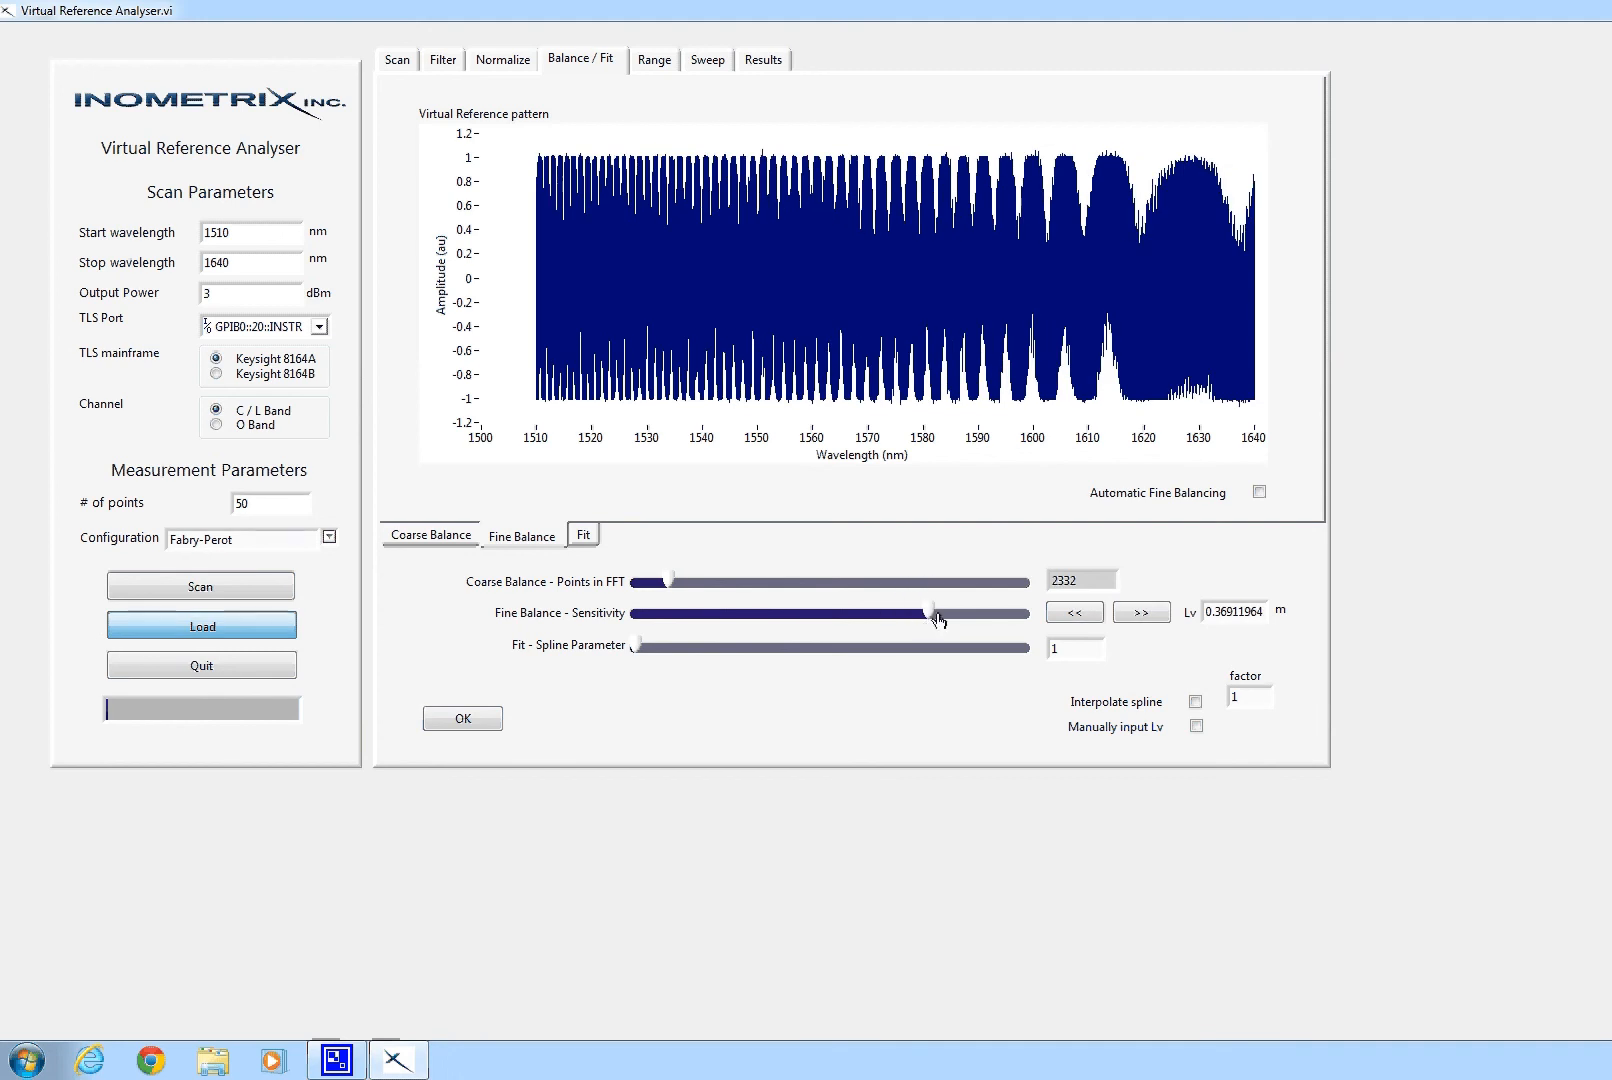
left_click(1131, 613)
left_click(1133, 612)
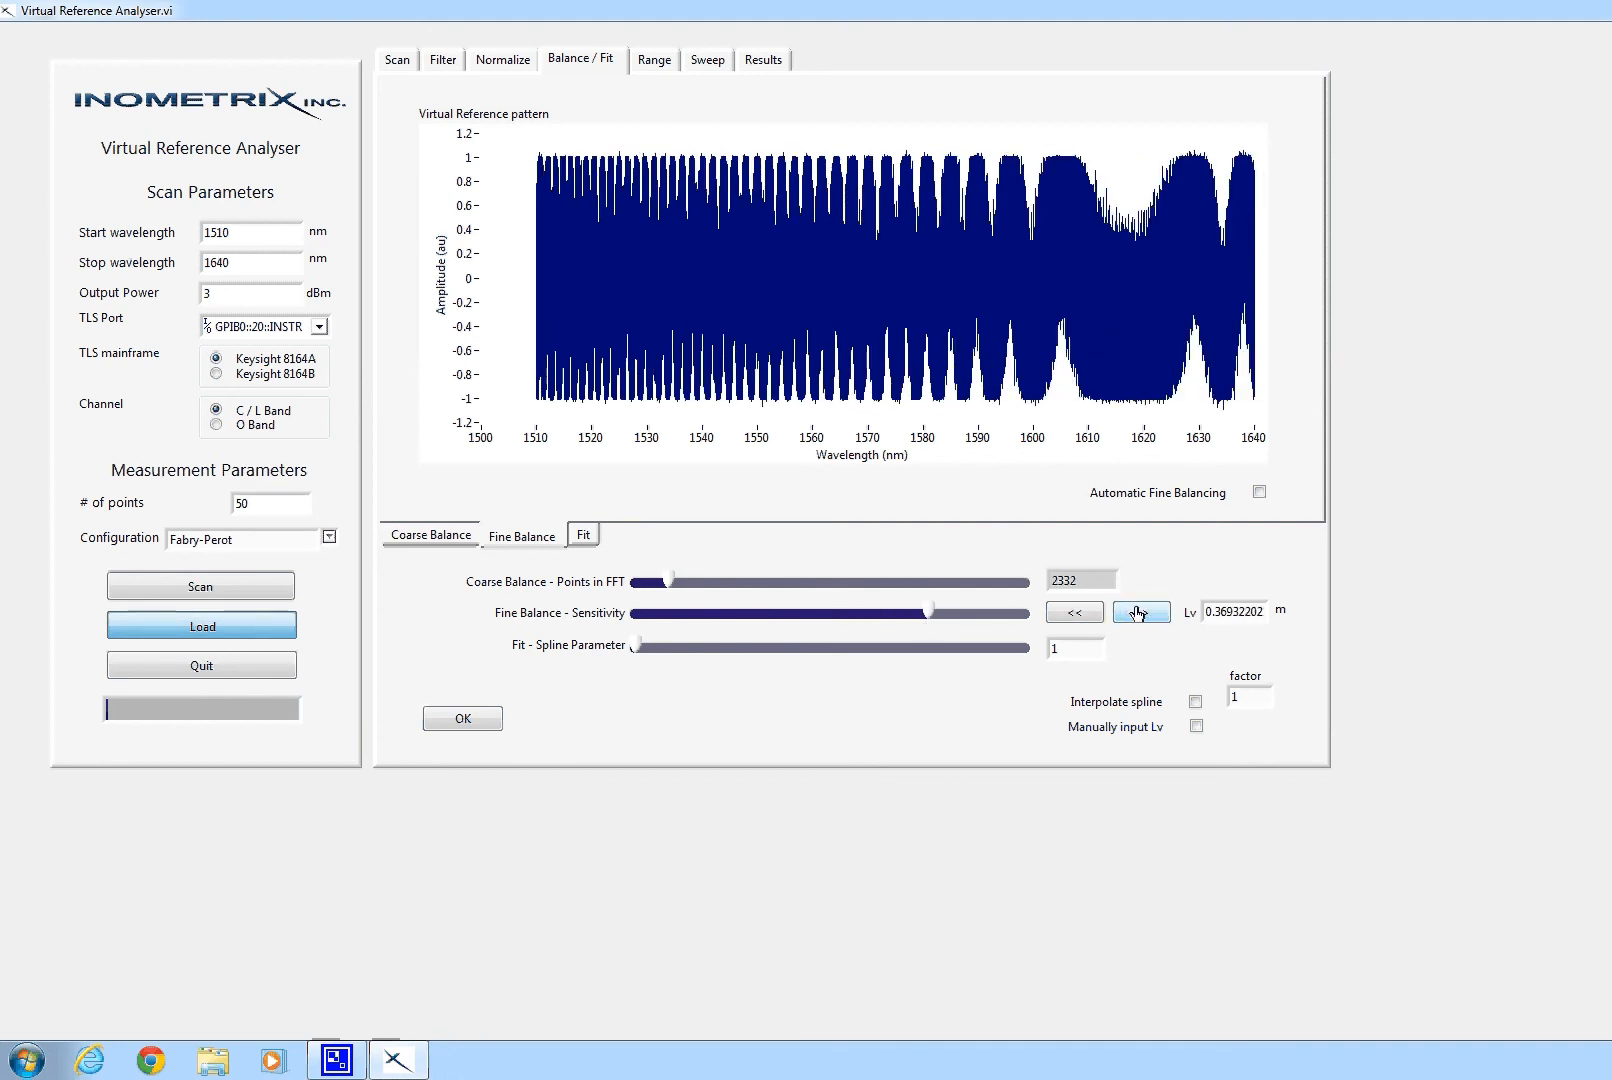
left_click(1141, 614)
left_click(1139, 614)
left_click(1136, 615)
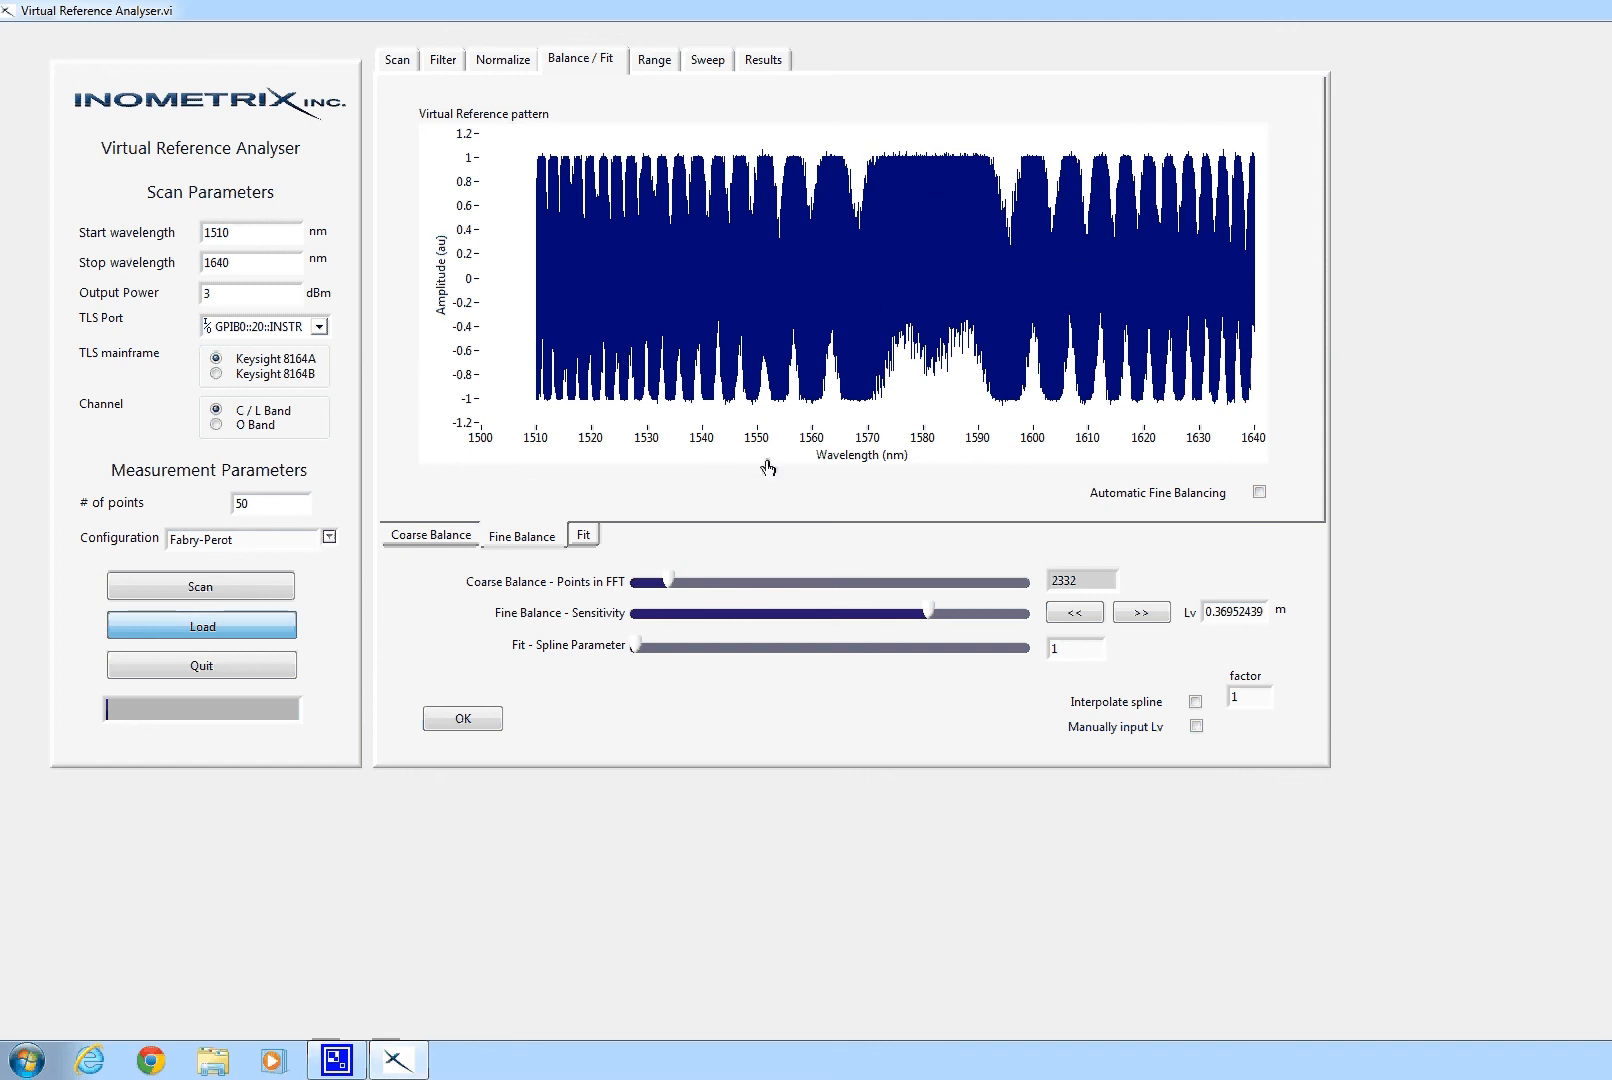
- Raise the spline parameter of the fit pattern to about 1.44E+3, checking it against the virtual reference pattern
left_click(584, 537)
left_click_drag(635, 647, 681, 651)
left_click(522, 532)
left_click(577, 537)
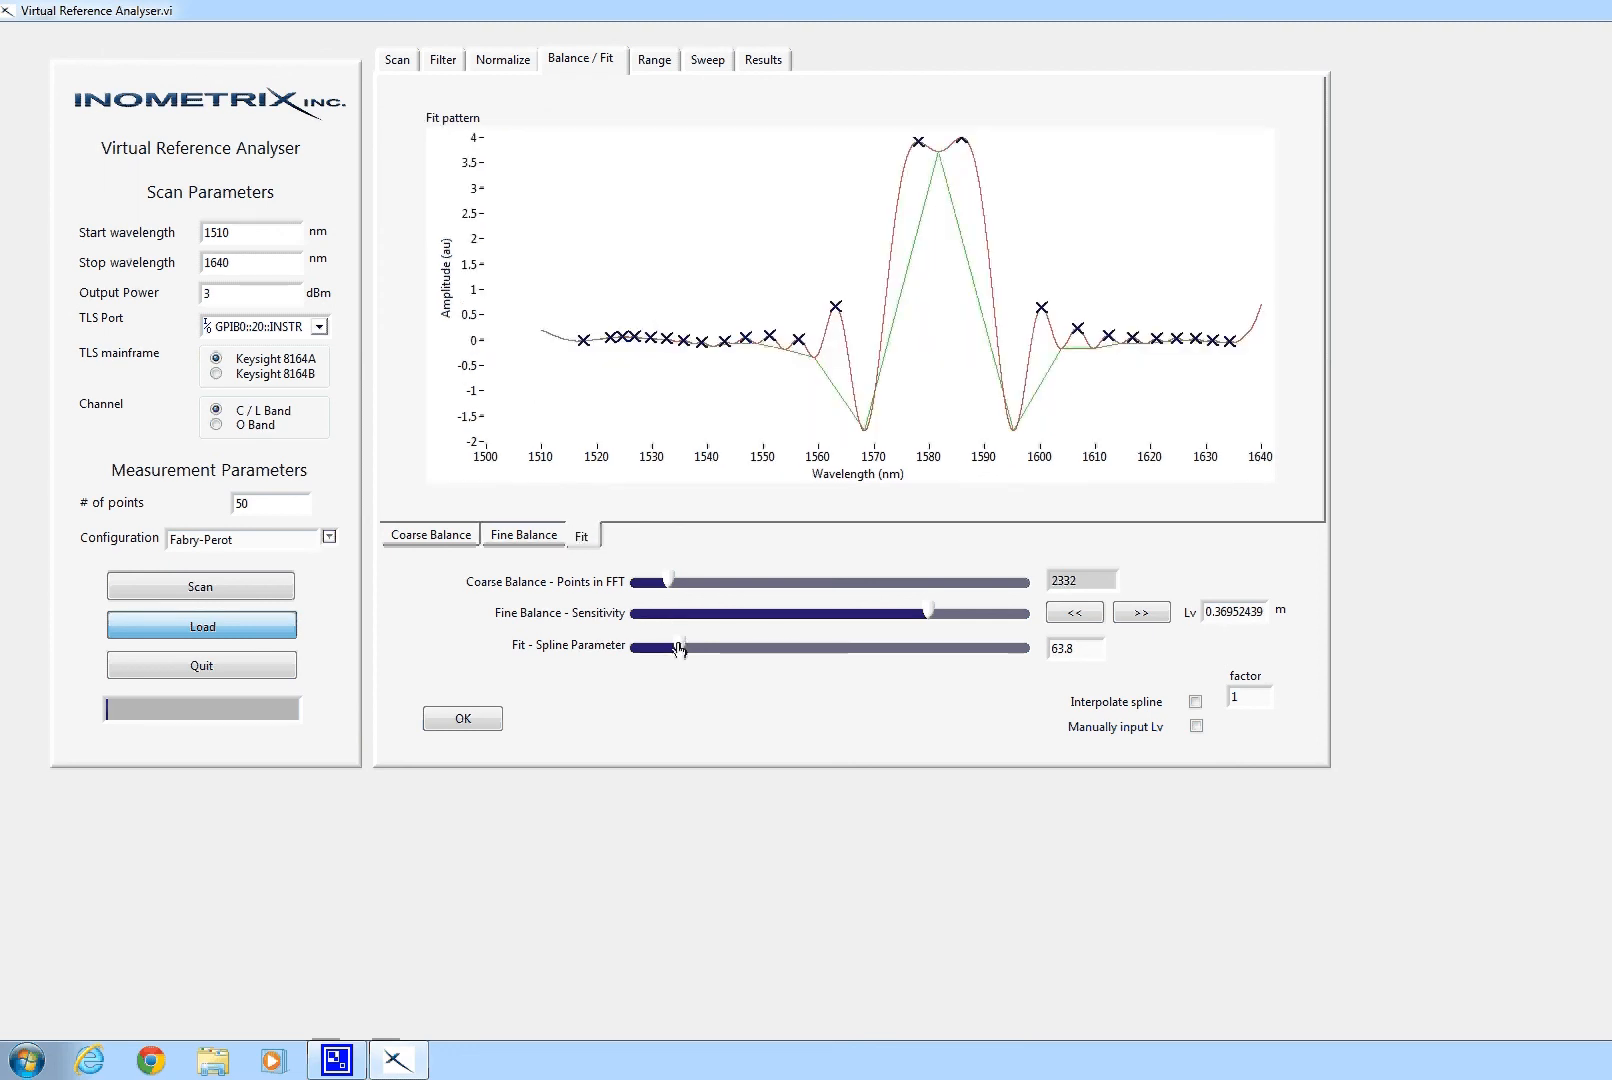
left_click_drag(680, 650, 695, 657)
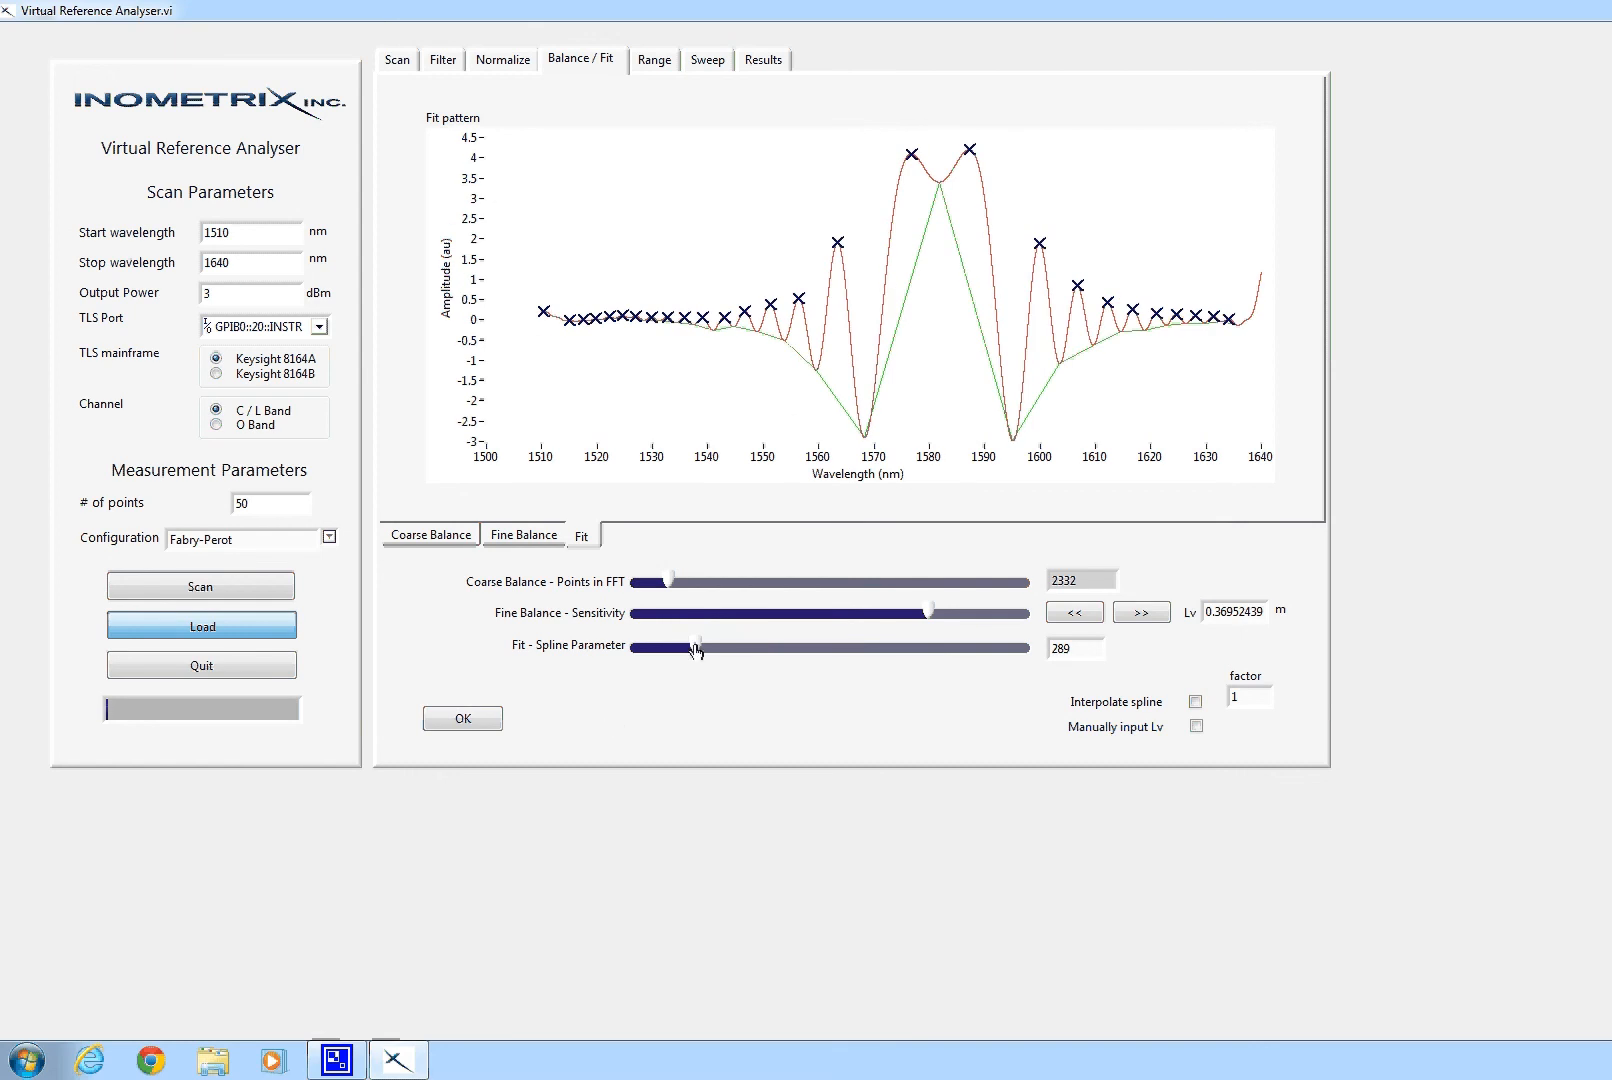
mouse_move(696, 650)
left_mouse_down()
mouse_move(750, 652)
mouse_move(712, 650)
left_mouse_up()
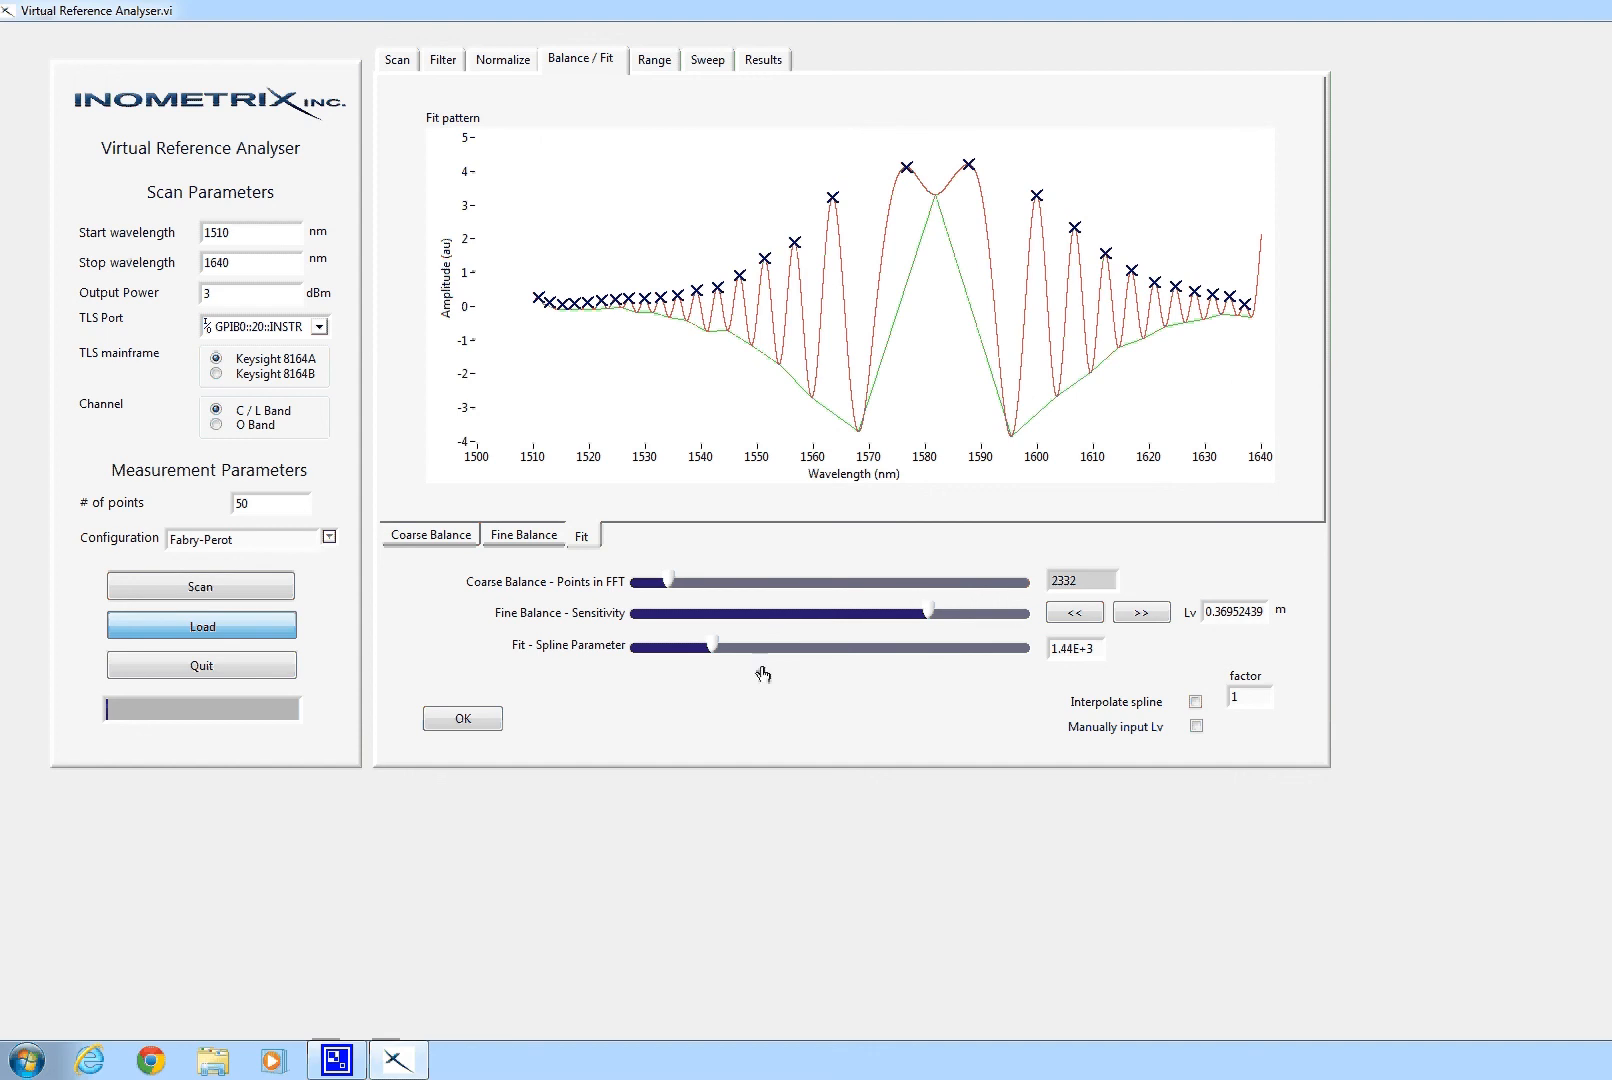
- Try spline parameters of about 2.79E+11, 4.43E+6 and 15.5 on the fit pattern, comparing with the virtual reference pattern
left_click_drag(713, 647, 915, 647)
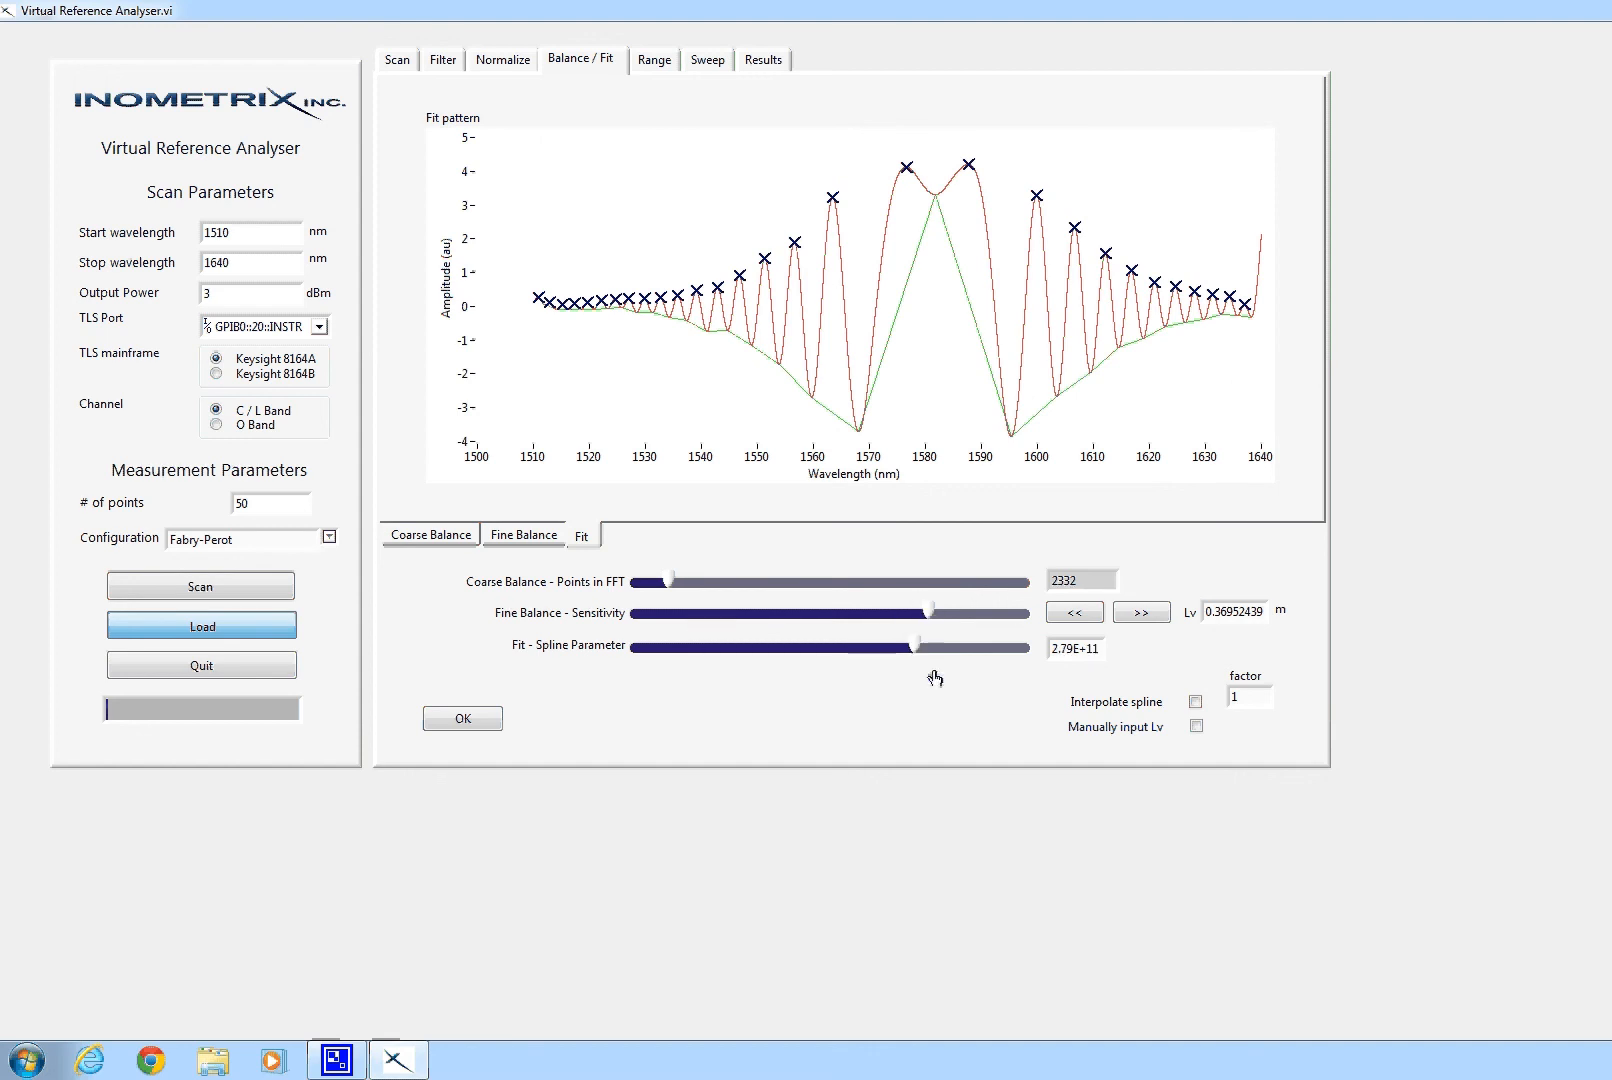
left_click(530, 532)
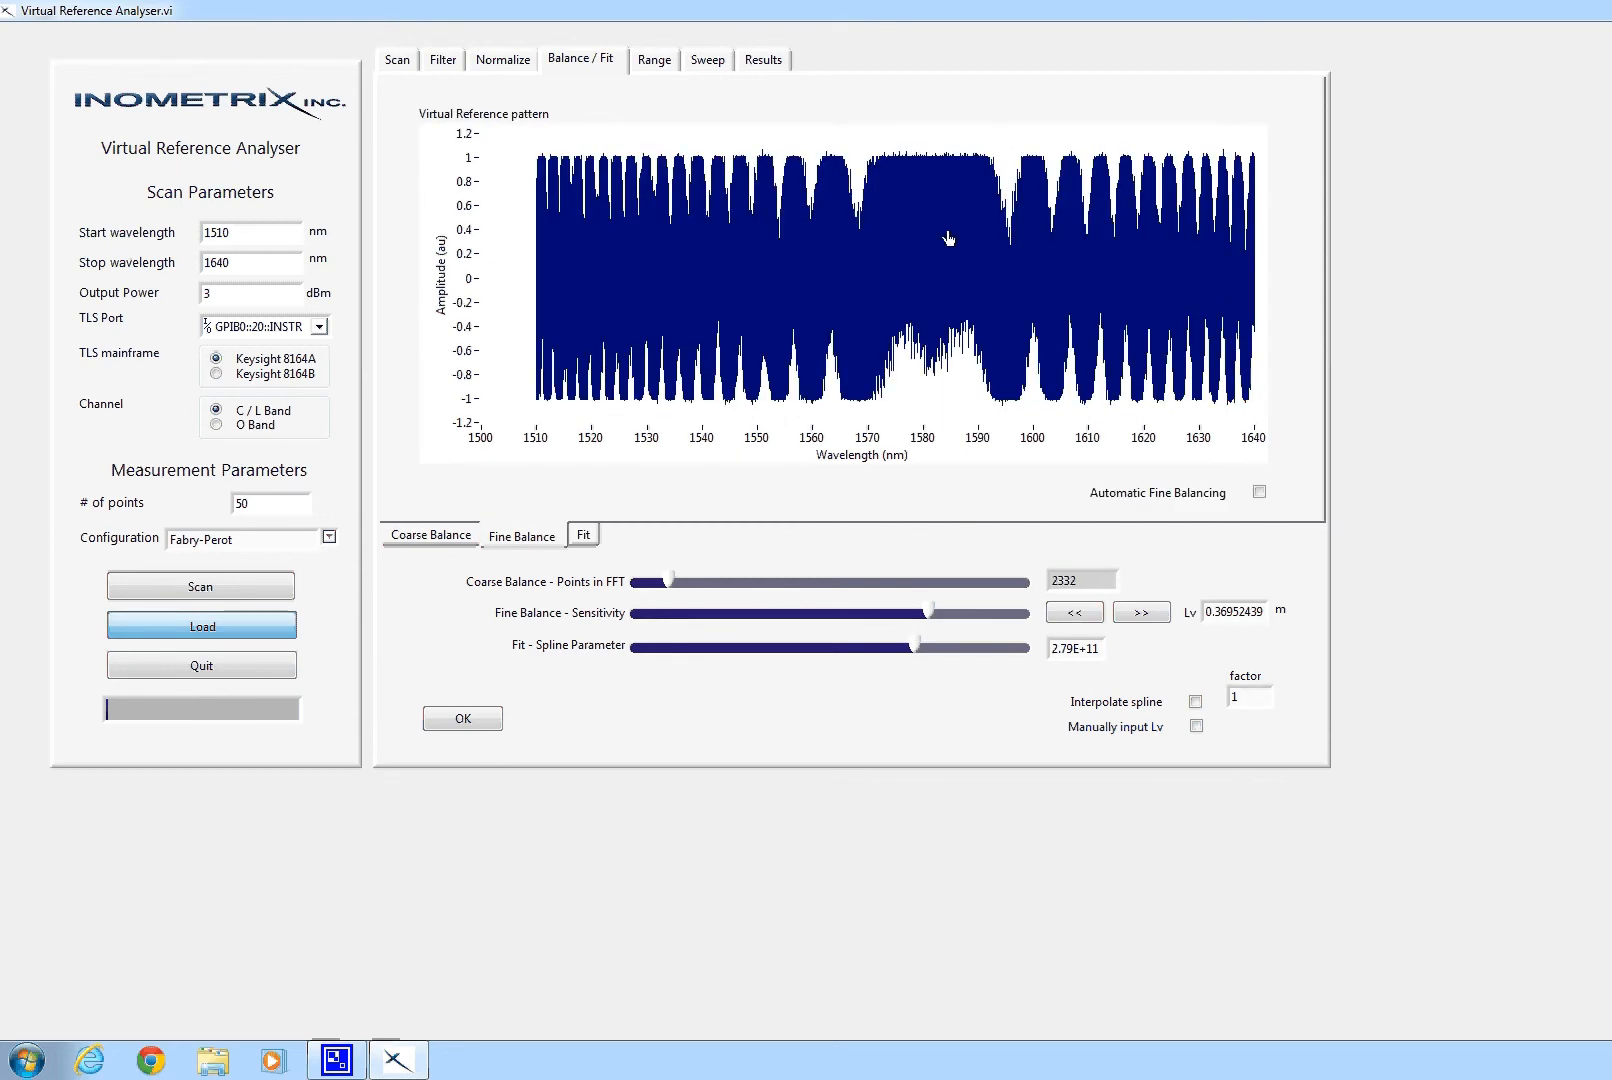
left_click(584, 537)
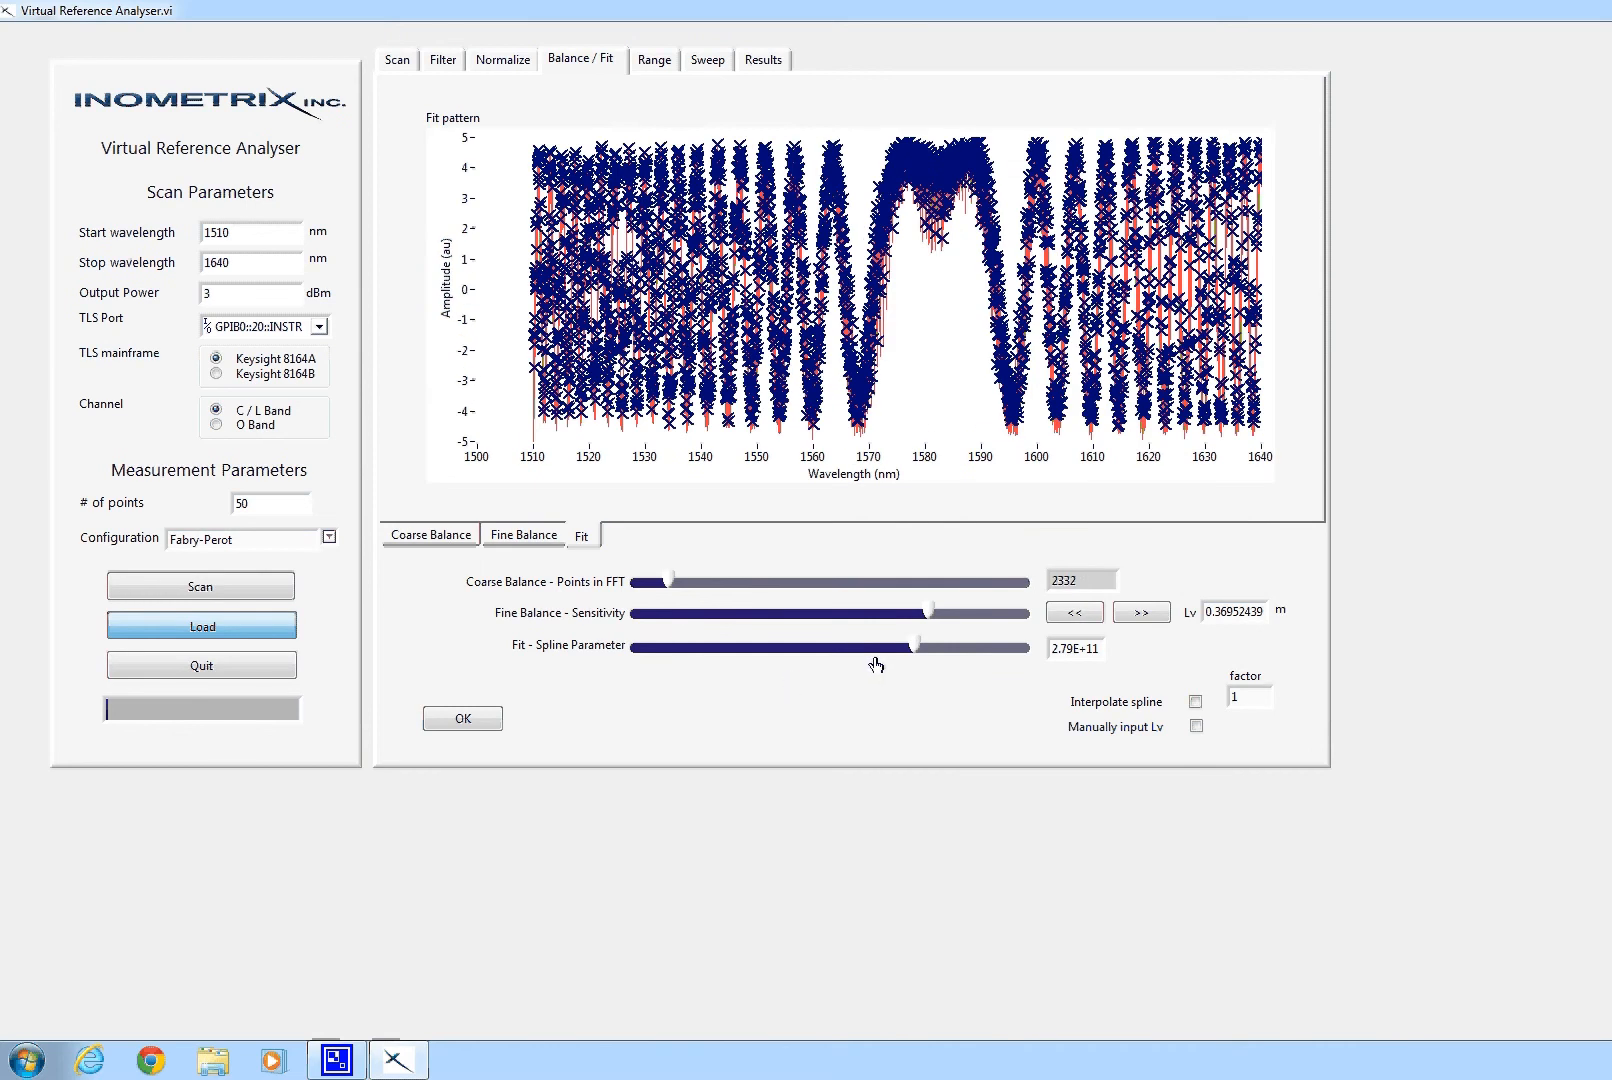
left_click_drag(915, 650, 810, 612)
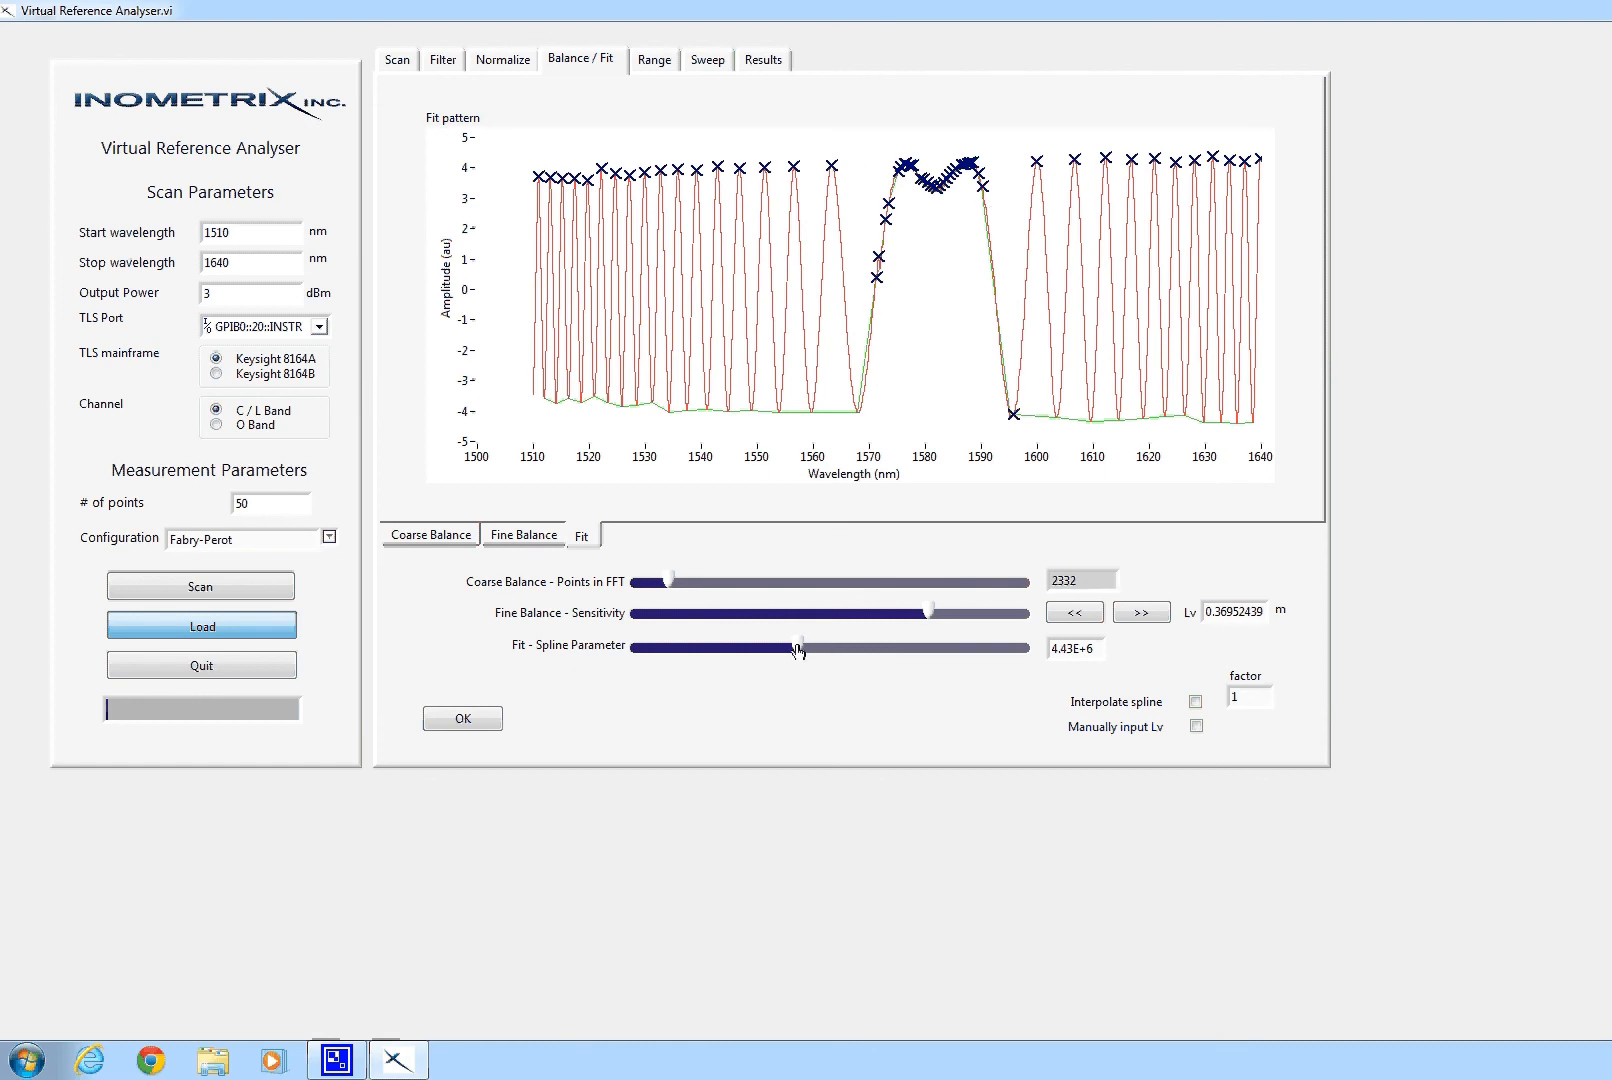
left_click_drag(798, 650, 664, 622)
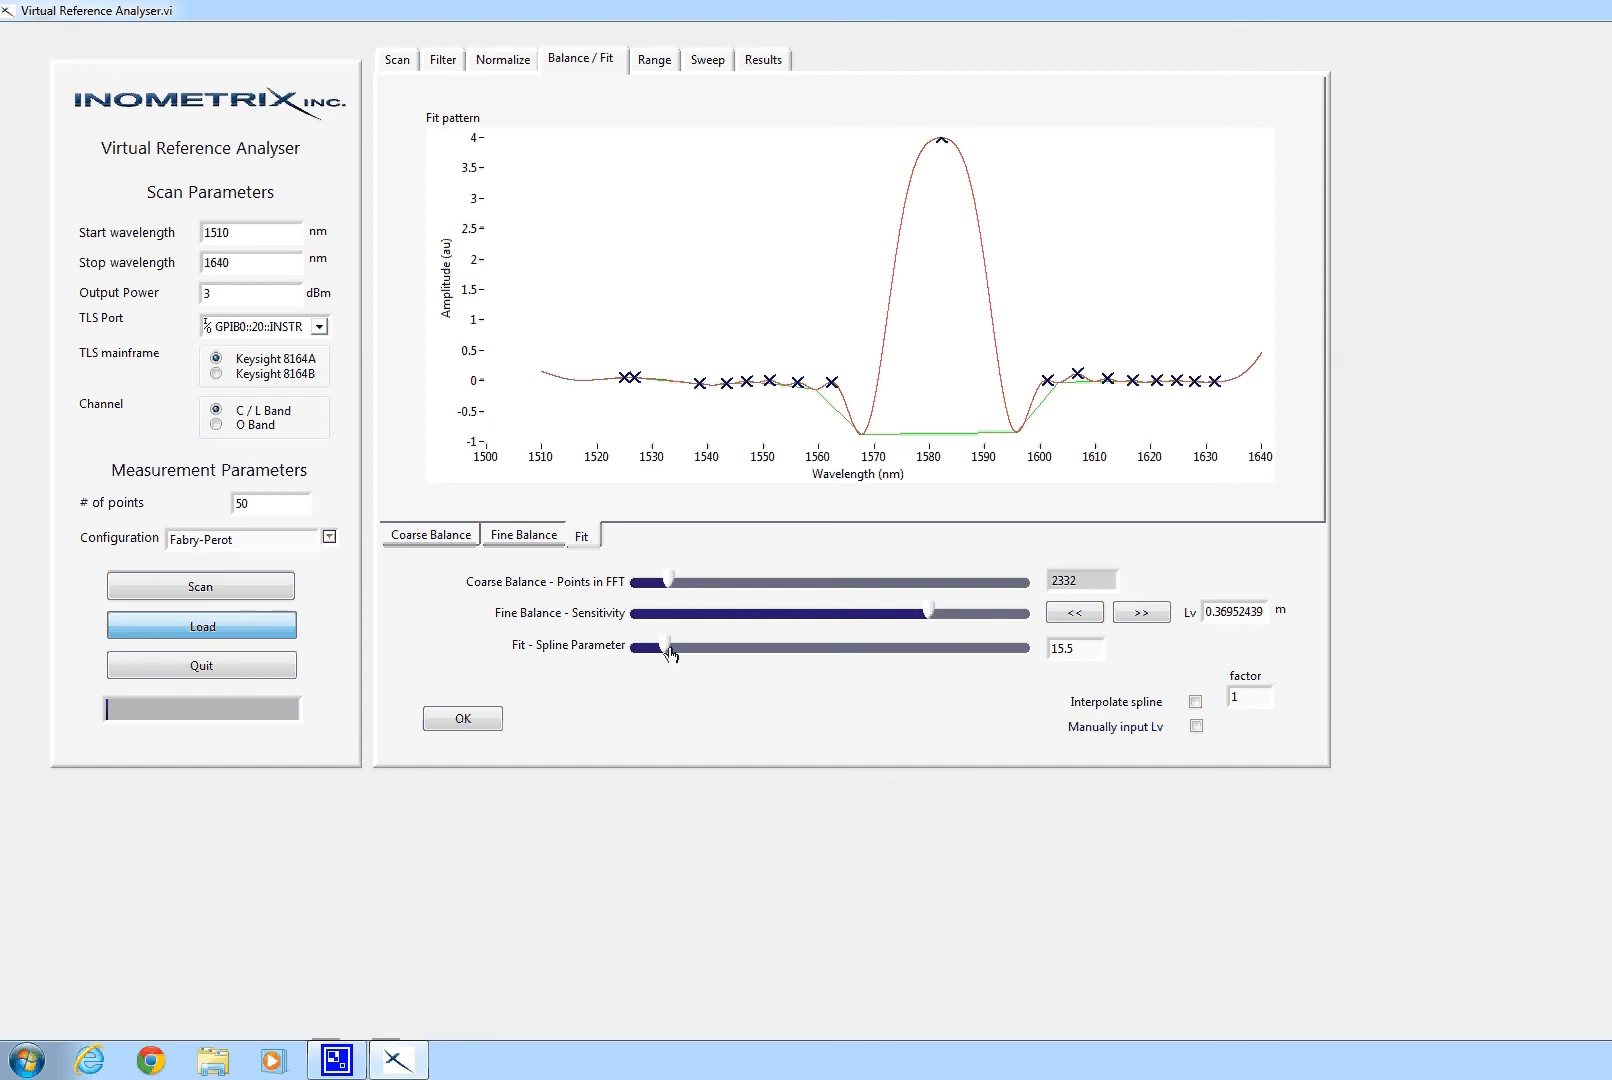
- Set the spline parameter of the fit to about 2.1E+3 and accept the balance and fit settings
left_click_drag(666, 648, 721, 651)
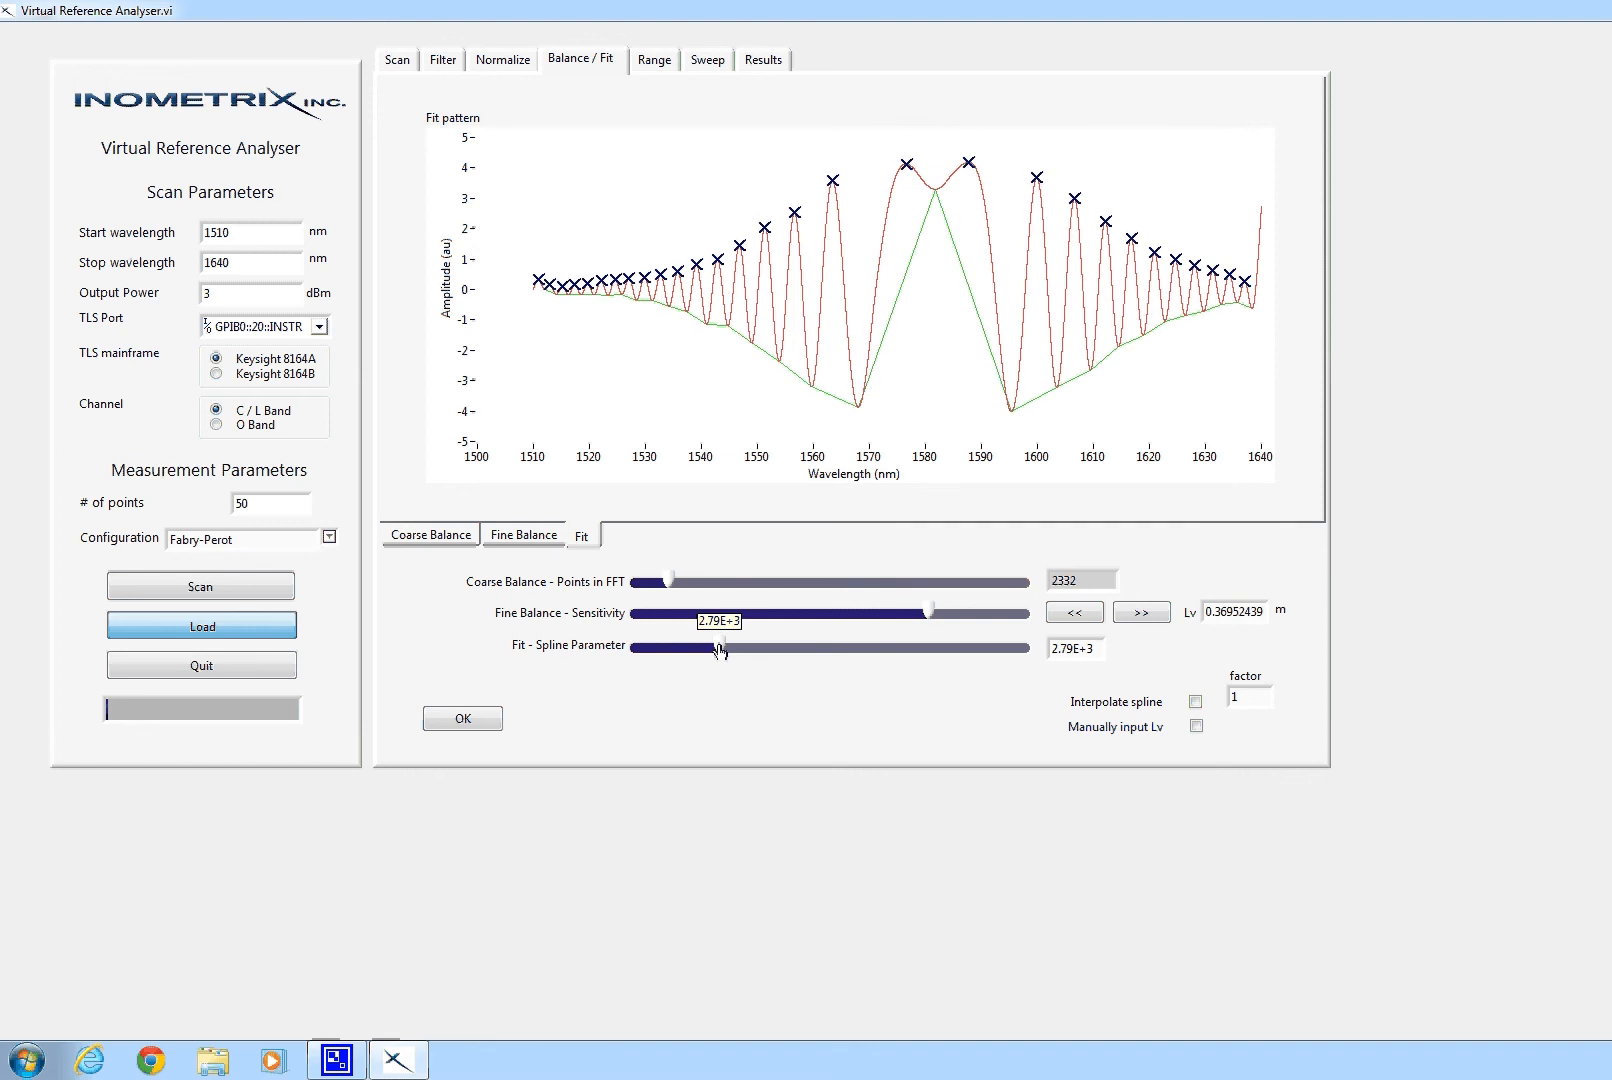
left_click_drag(720, 651, 723, 651)
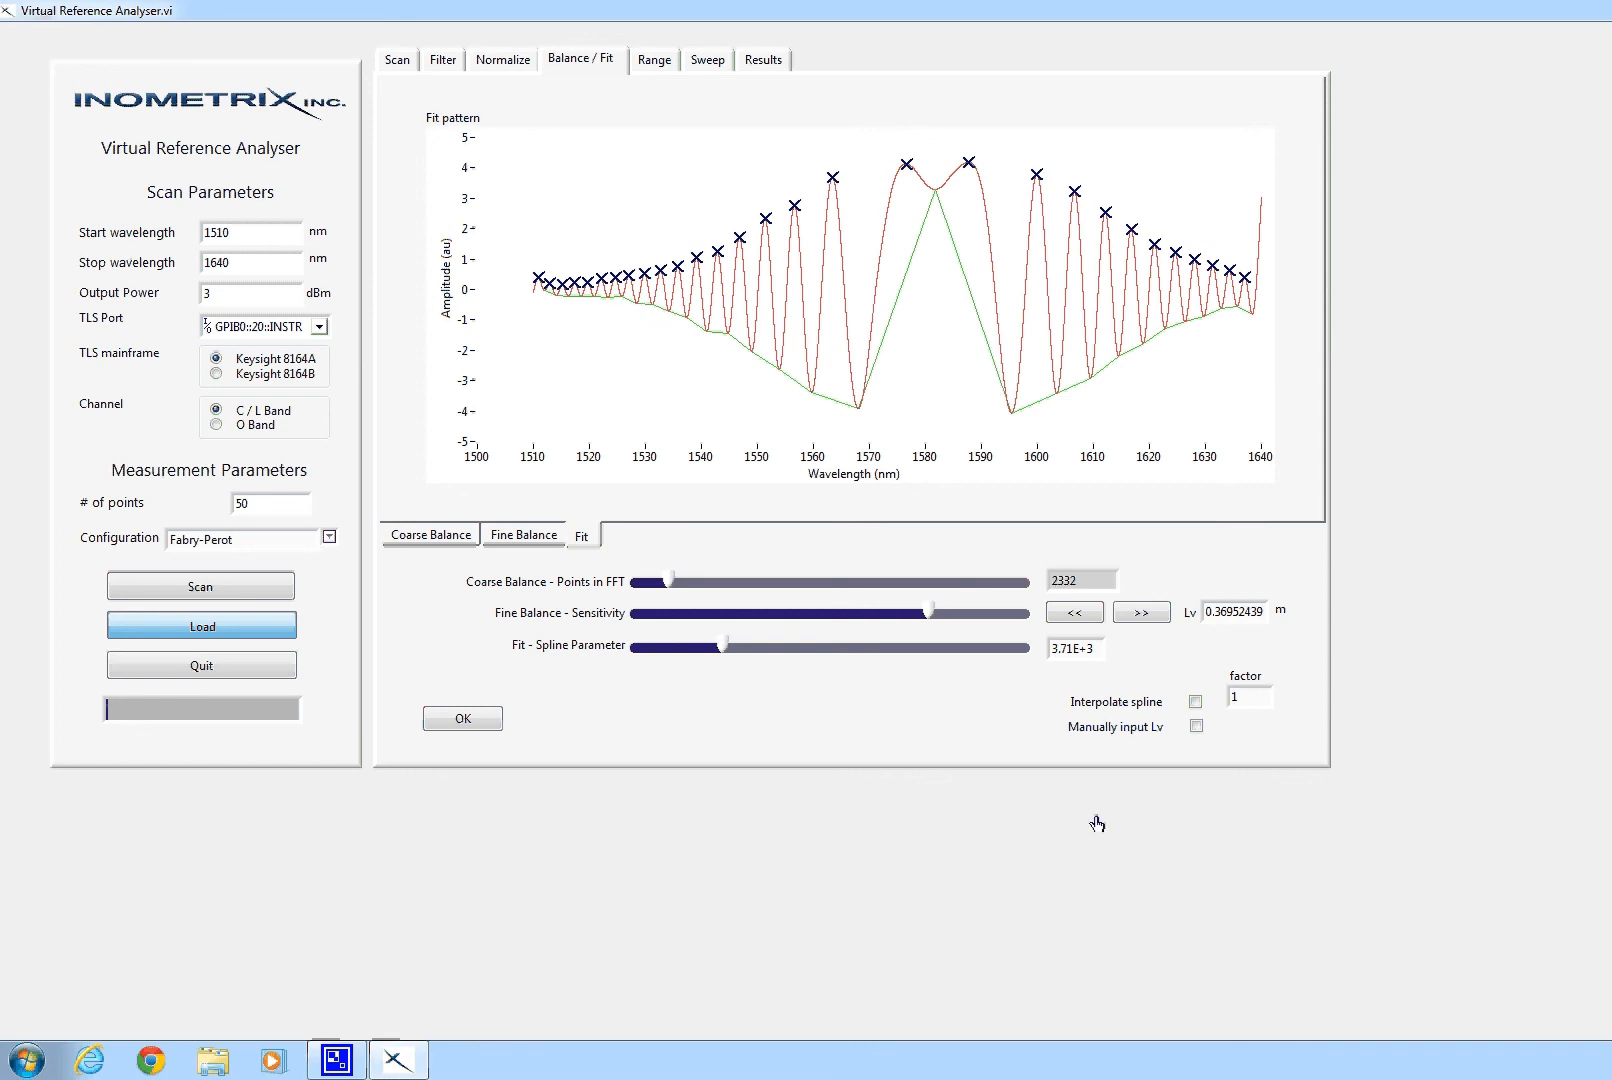
left_click_drag(718, 651, 716, 648)
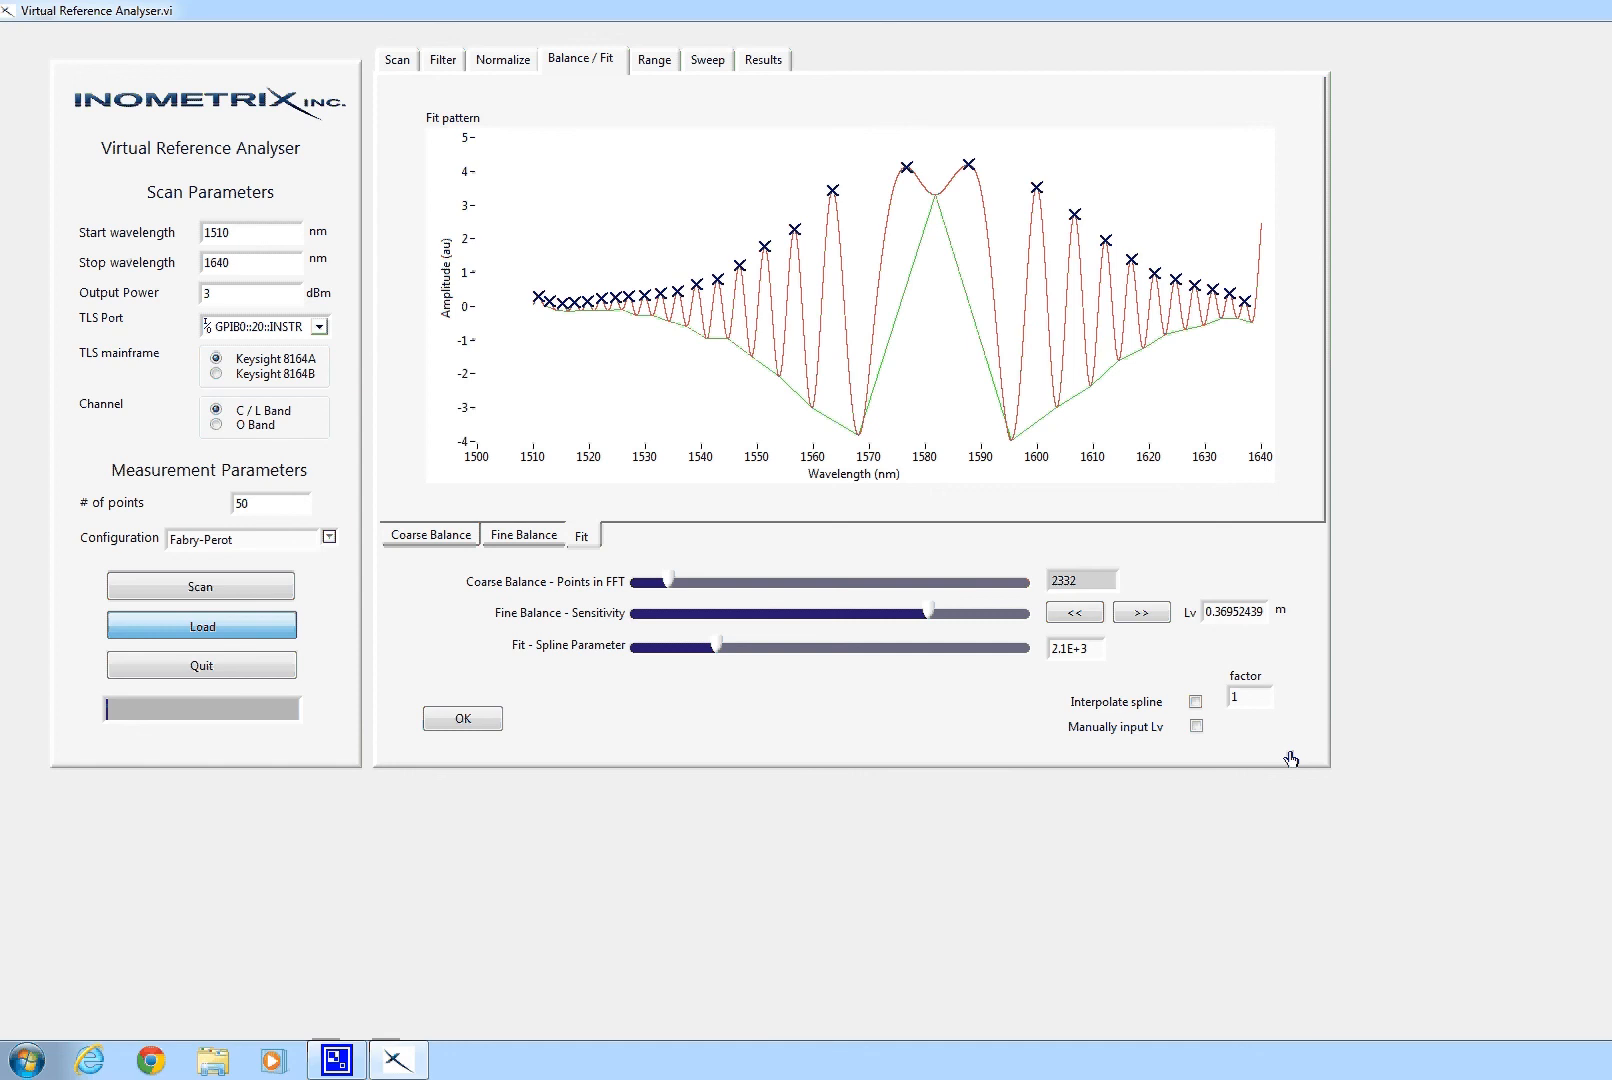
left_click_drag(1099, 649, 1002, 634)
left_click_drag(1207, 612, 1285, 613)
left_click(1106, 791)
left_click(450, 722)
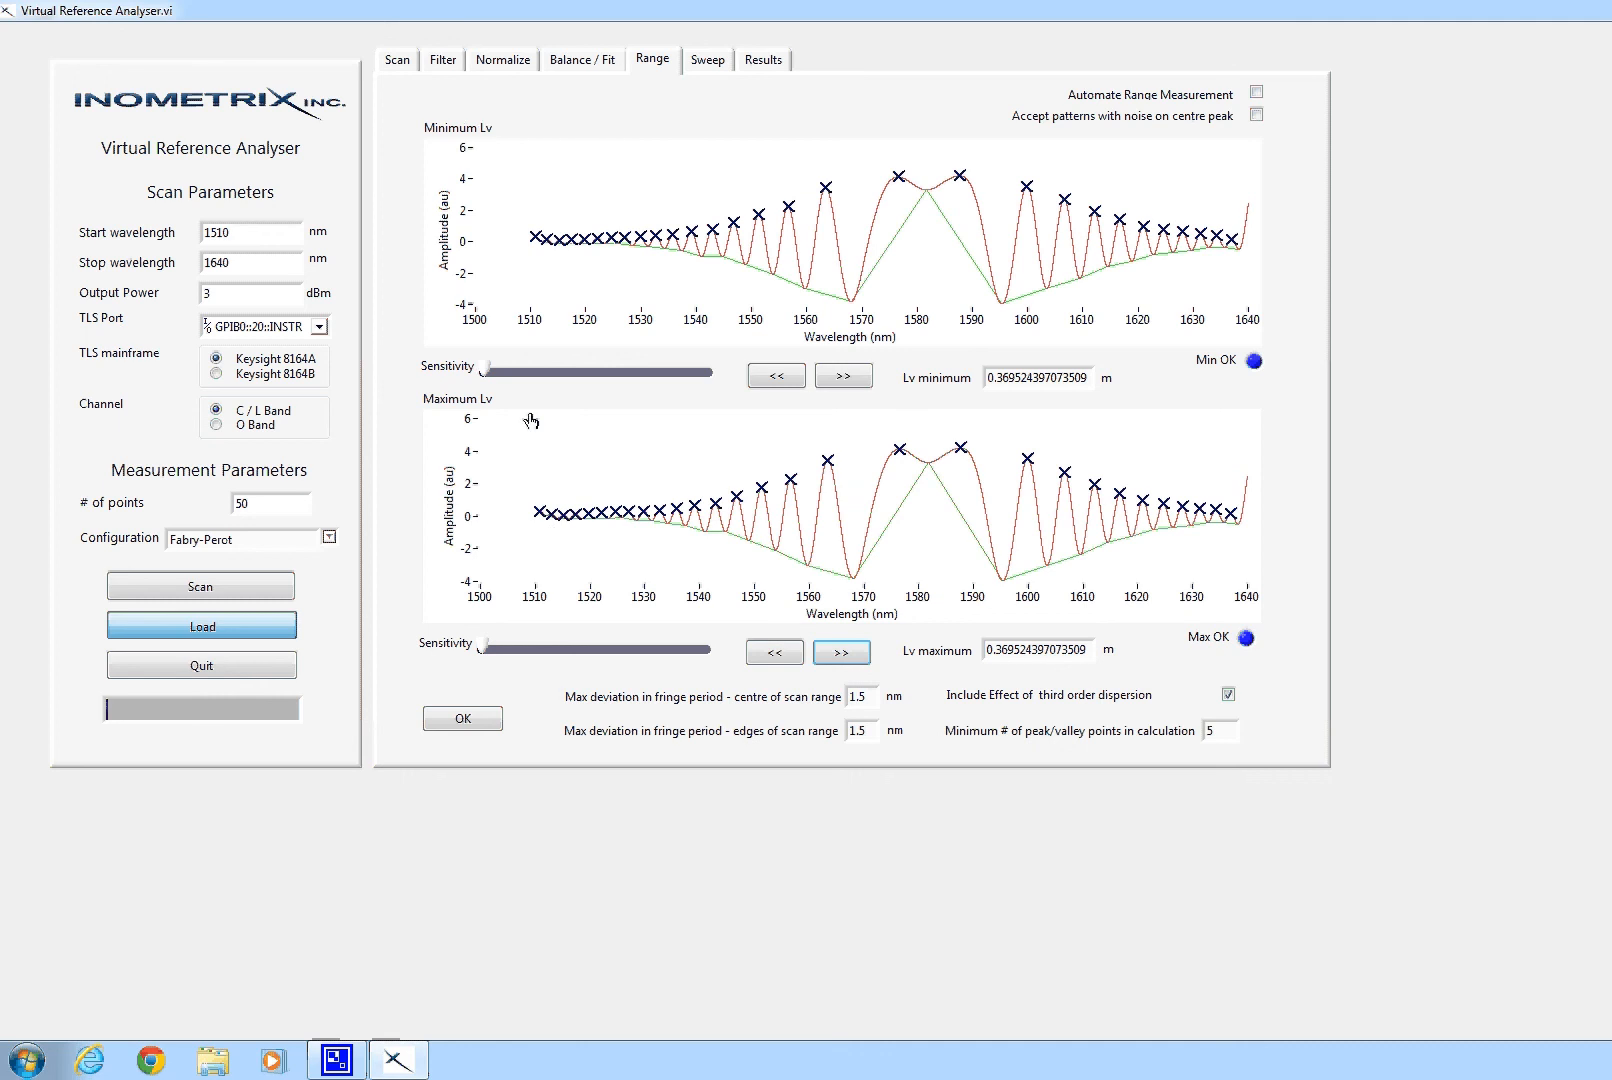
- Raise the minimum Lv sensitivity and step the minimum Lv down to 0.36943697 m, trimming the sensitivity on the way
left_click_drag(484, 371, 606, 380)
left_click(777, 377)
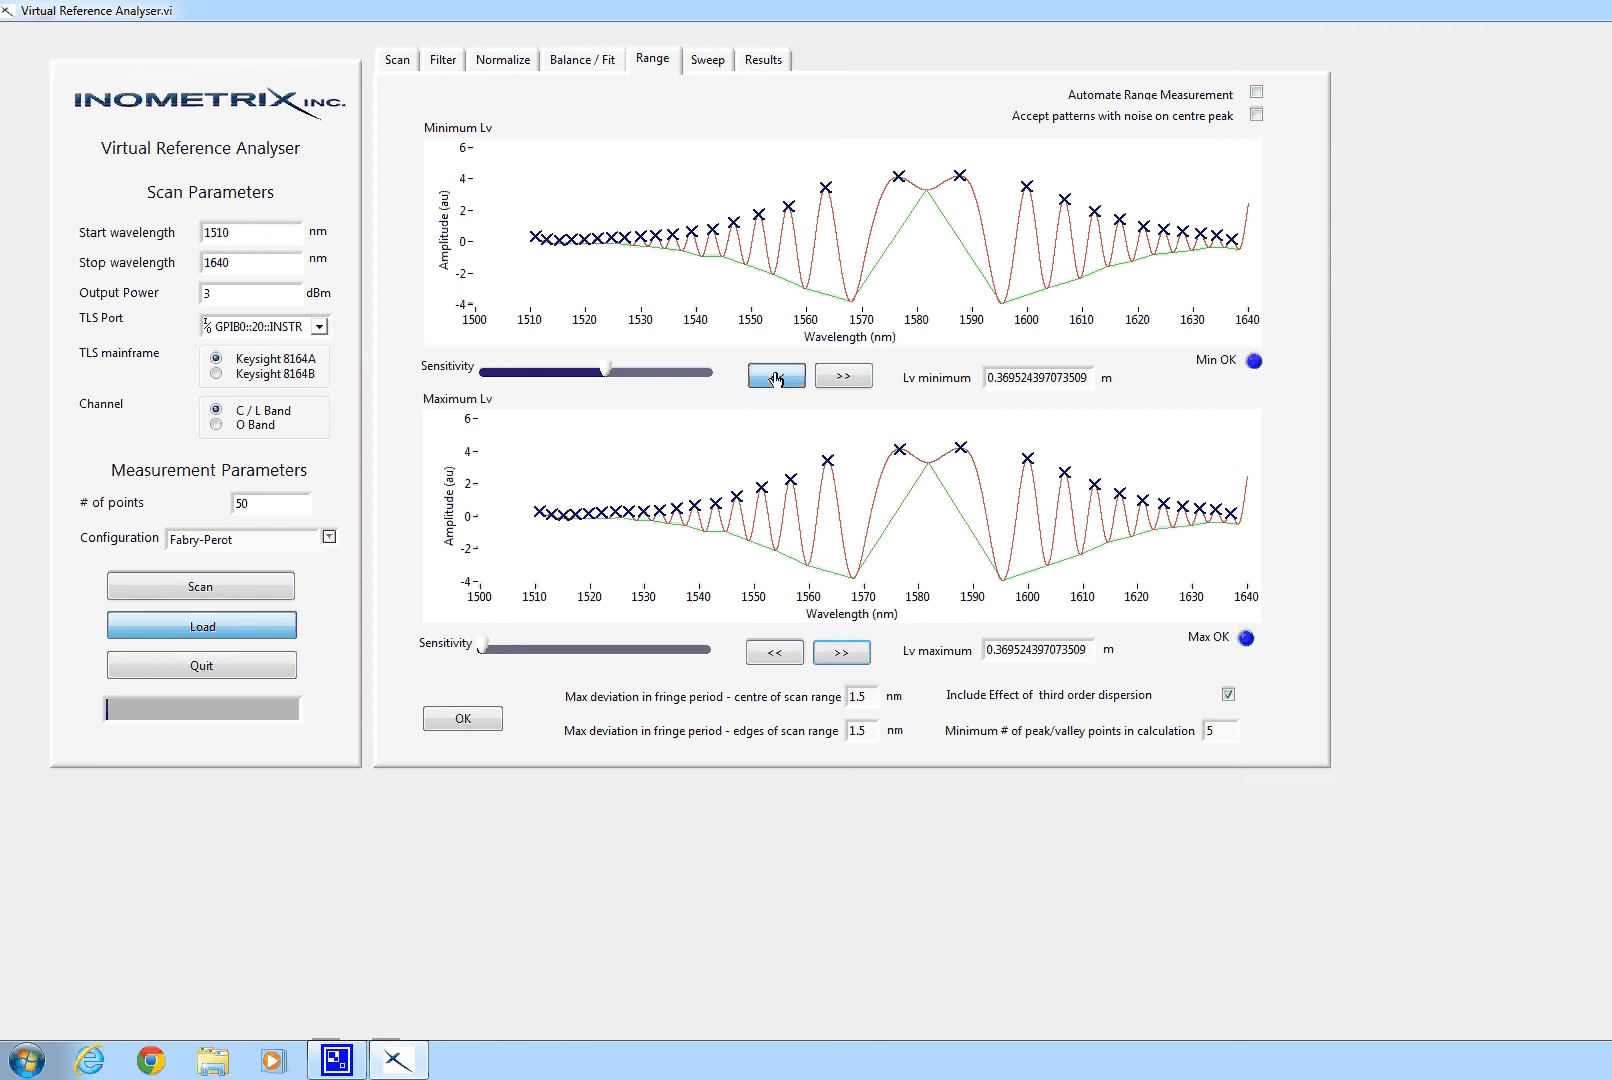
left_click(777, 377)
left_click(777, 377)
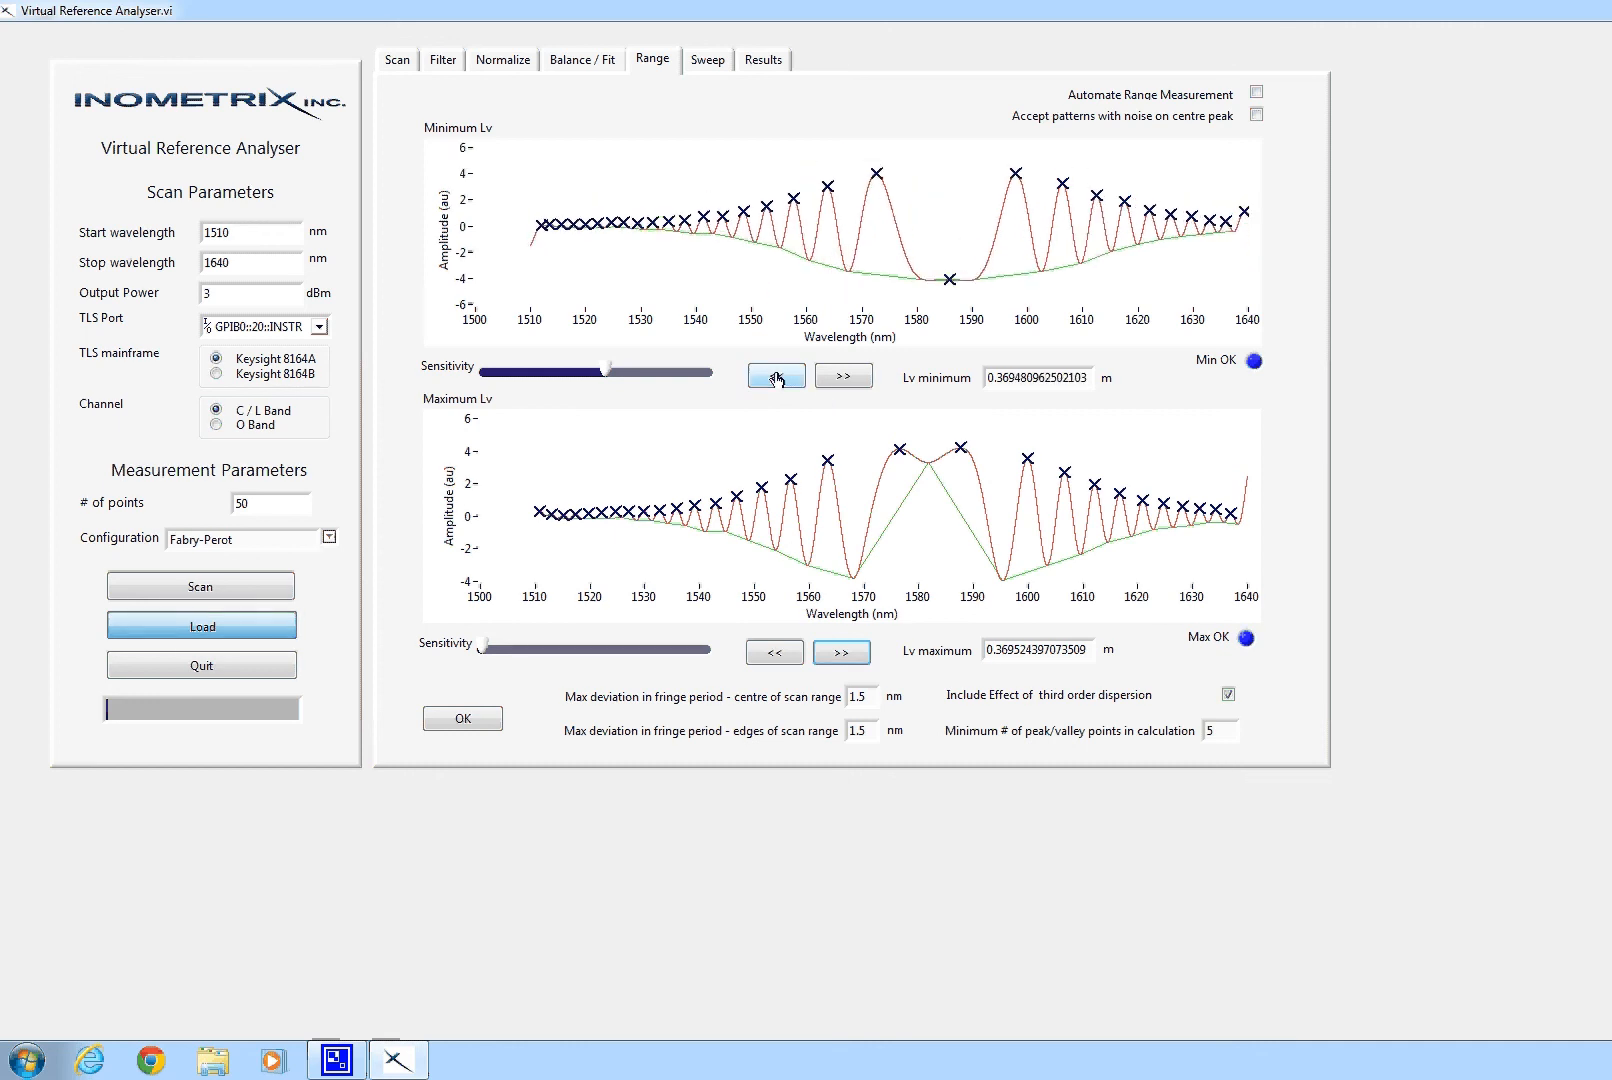
left_click_drag(605, 372, 575, 372)
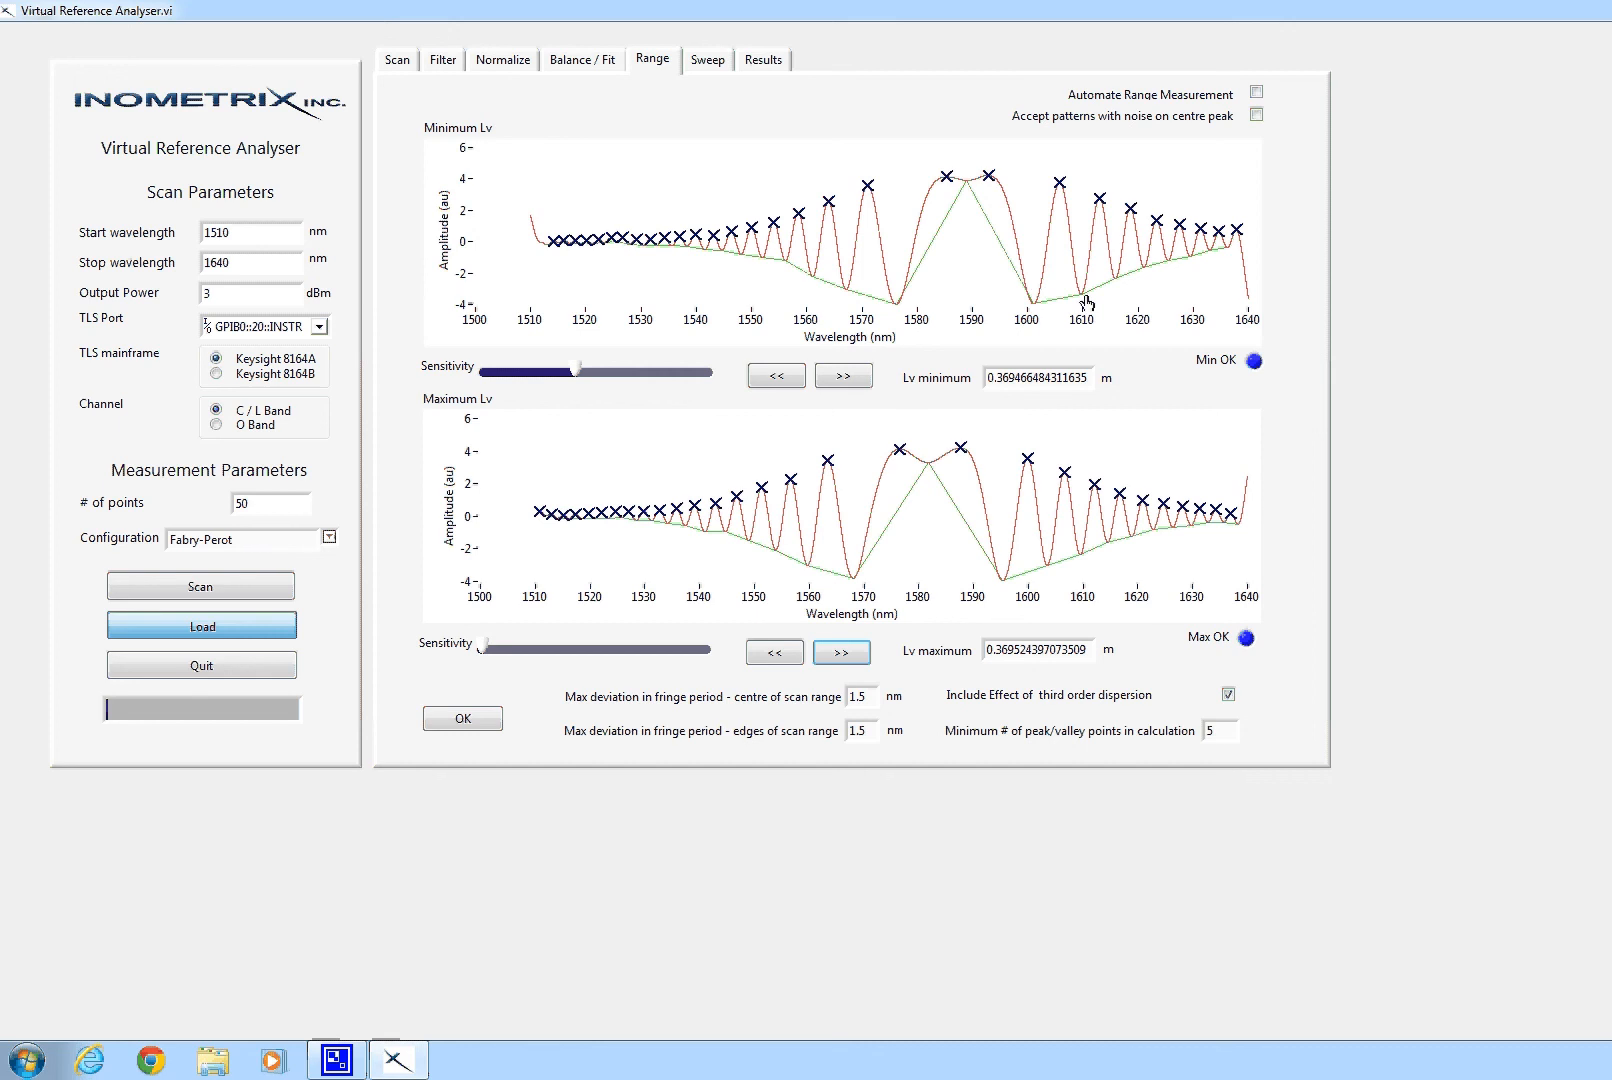
left_click(792, 380)
left_click(792, 380)
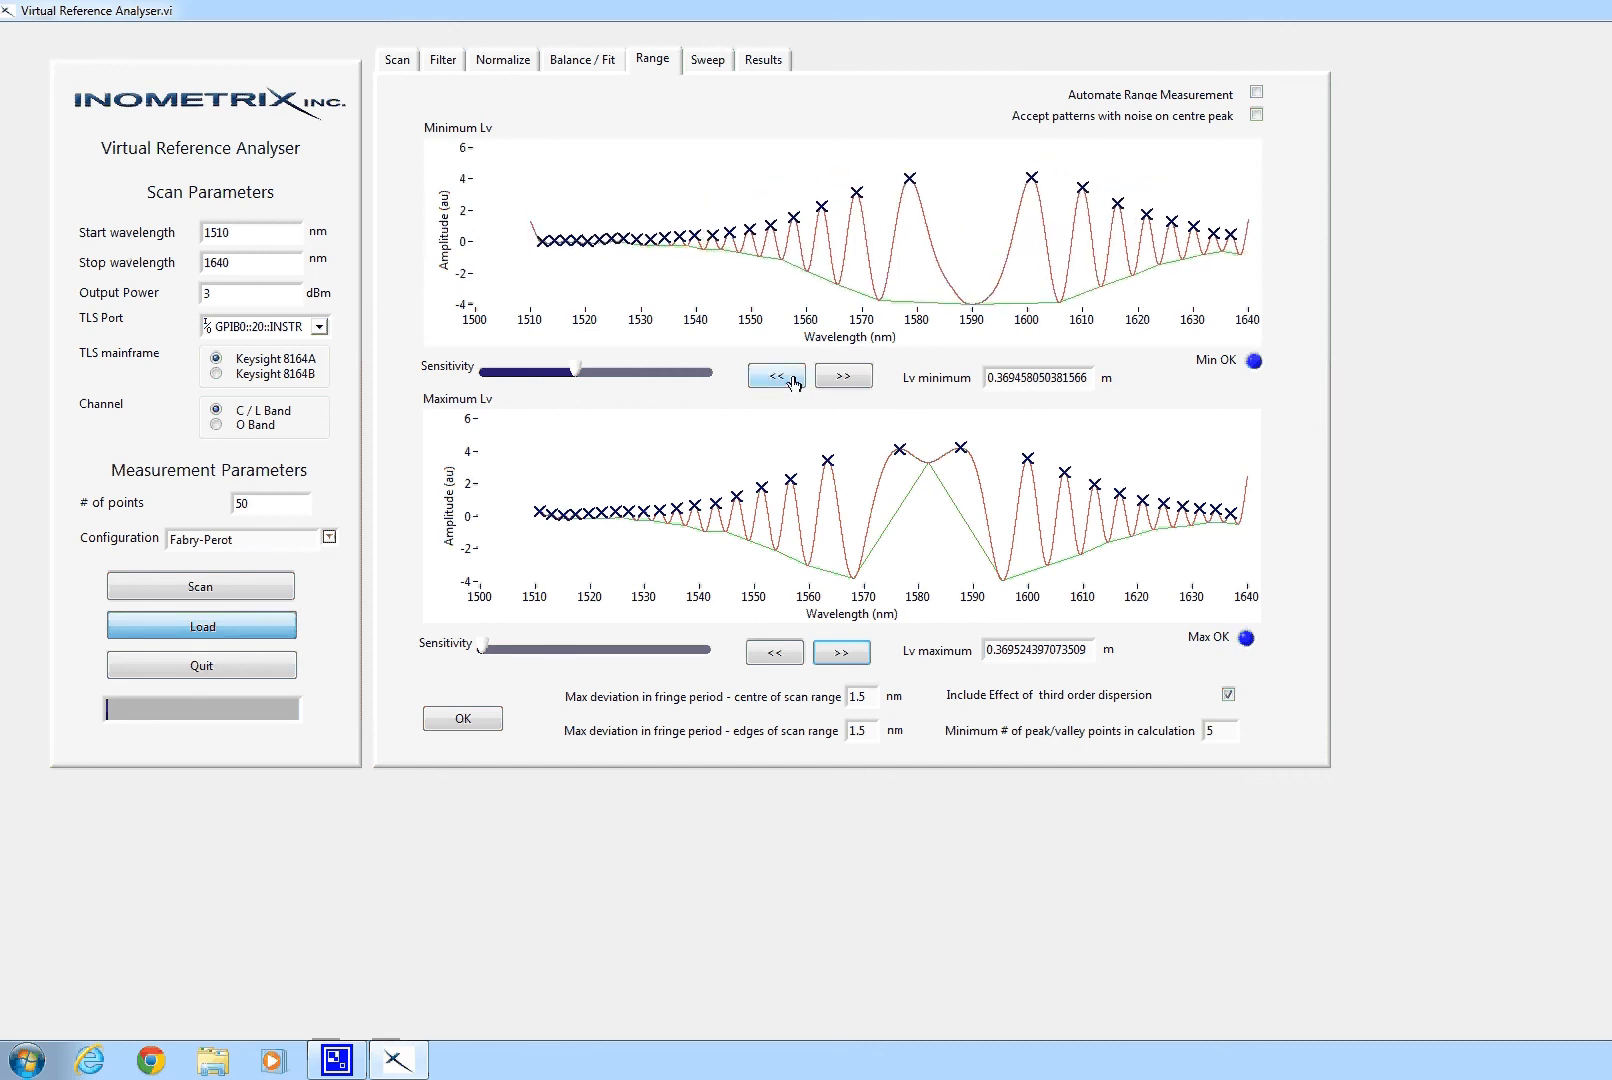
left_click(792, 380)
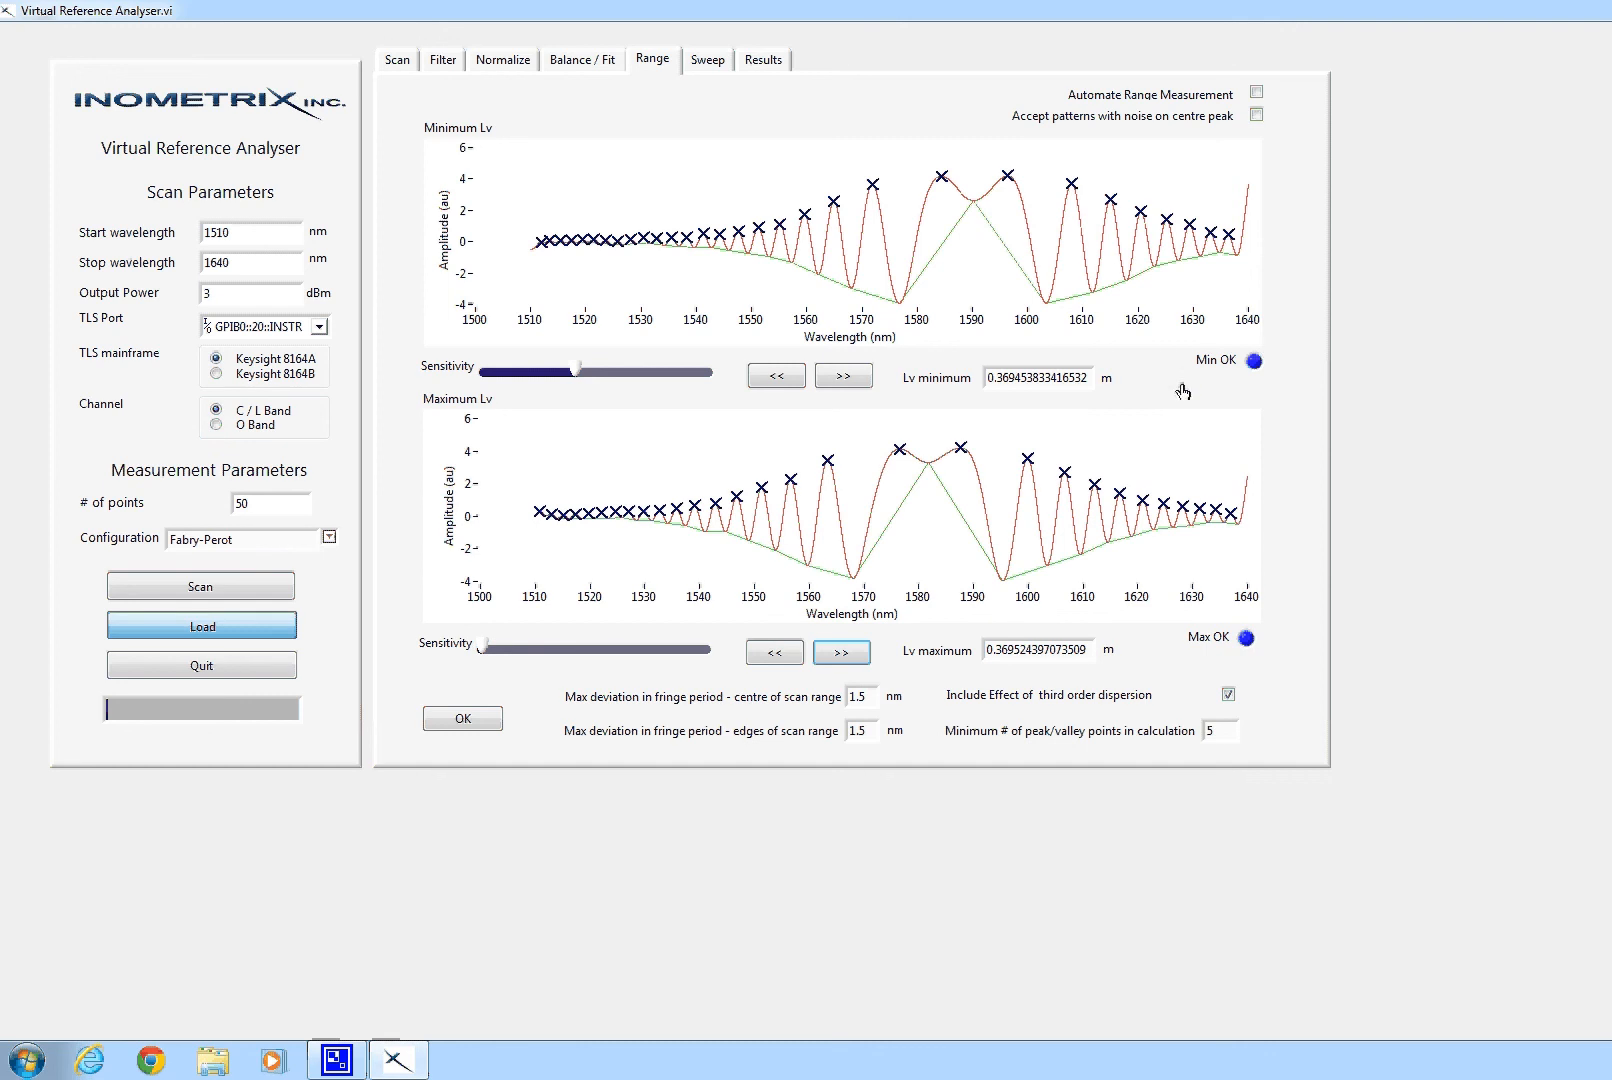
left_click(785, 380)
left_click(785, 380)
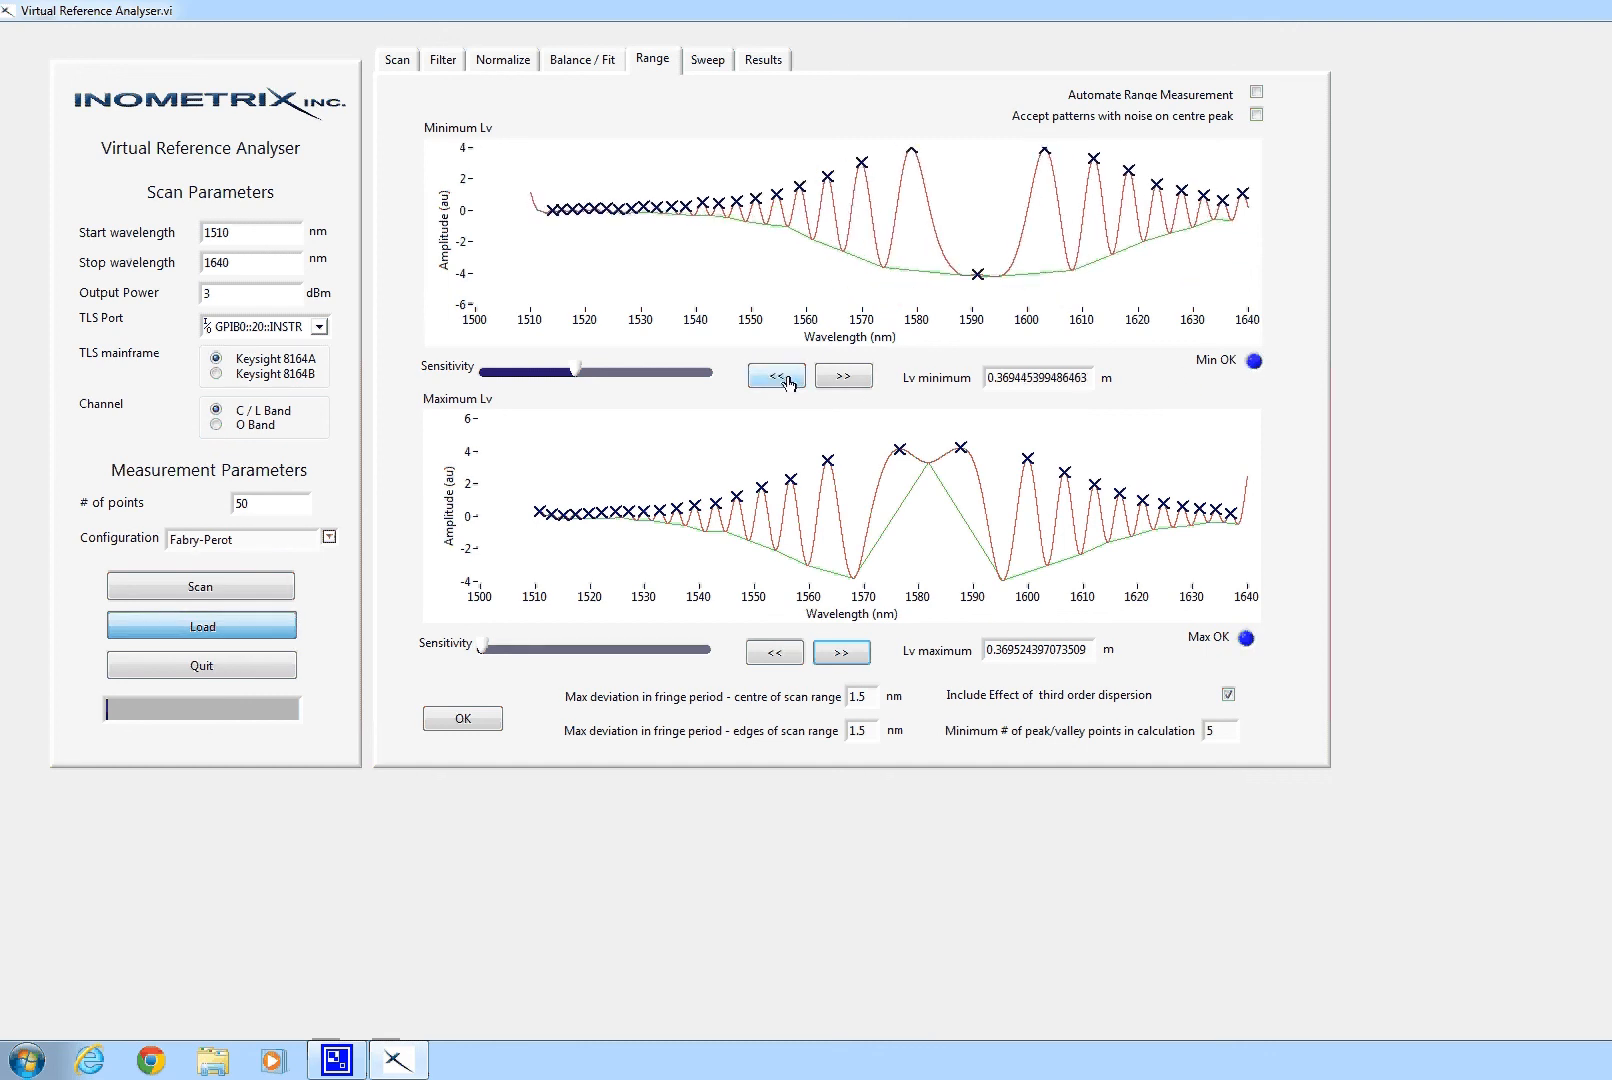
left_click(785, 380)
- Increase the minimum Lv sensitivity slightly and step the minimum Lv down to 0.36924135 m
left_click_drag(600, 378, 612, 374)
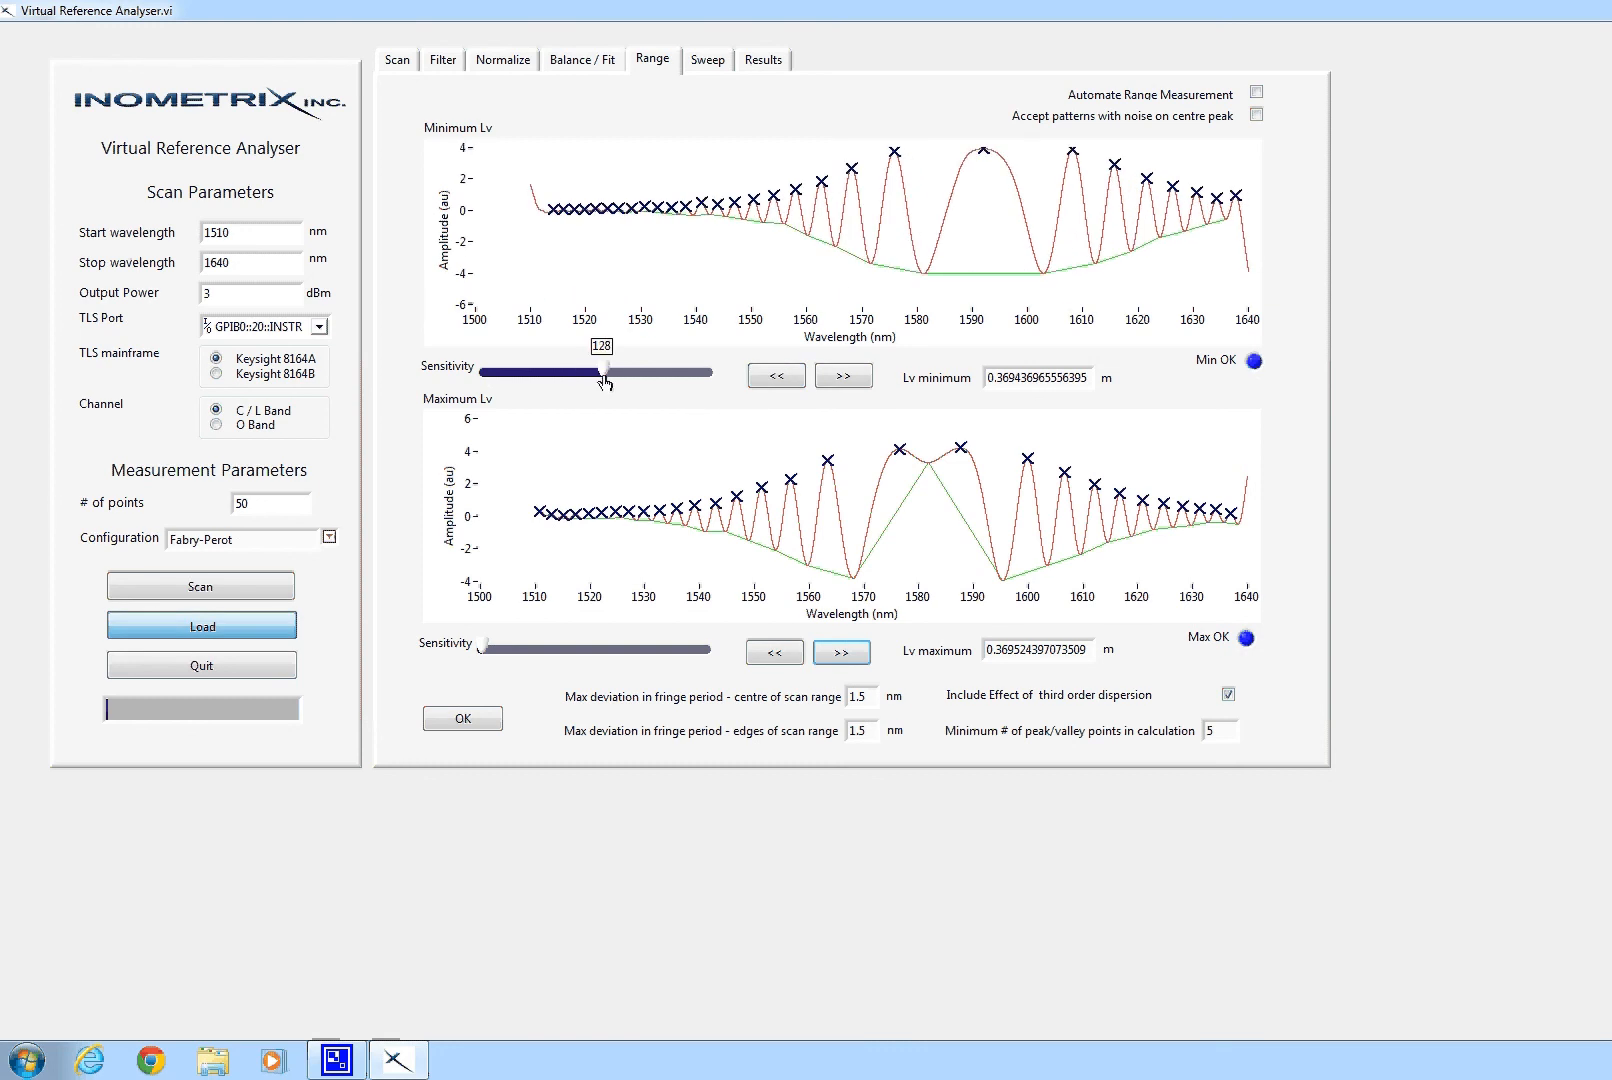
left_click(785, 378)
left_click(786, 379)
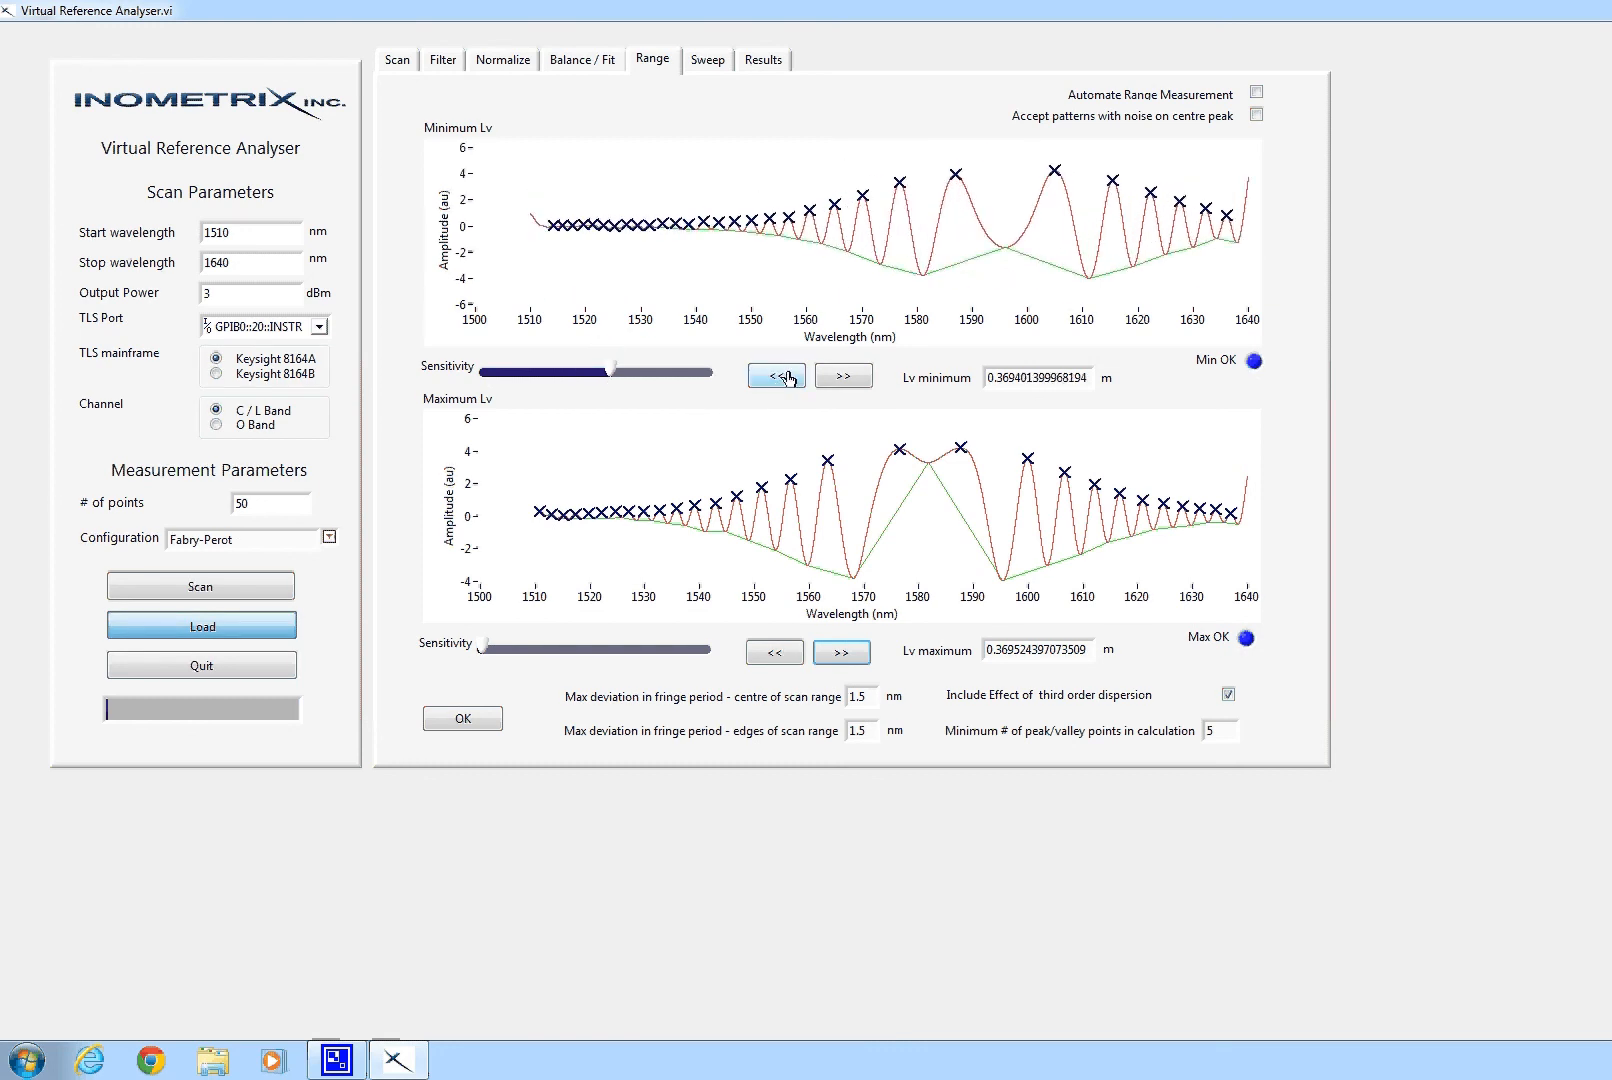
left_click(786, 379)
left_click(786, 378)
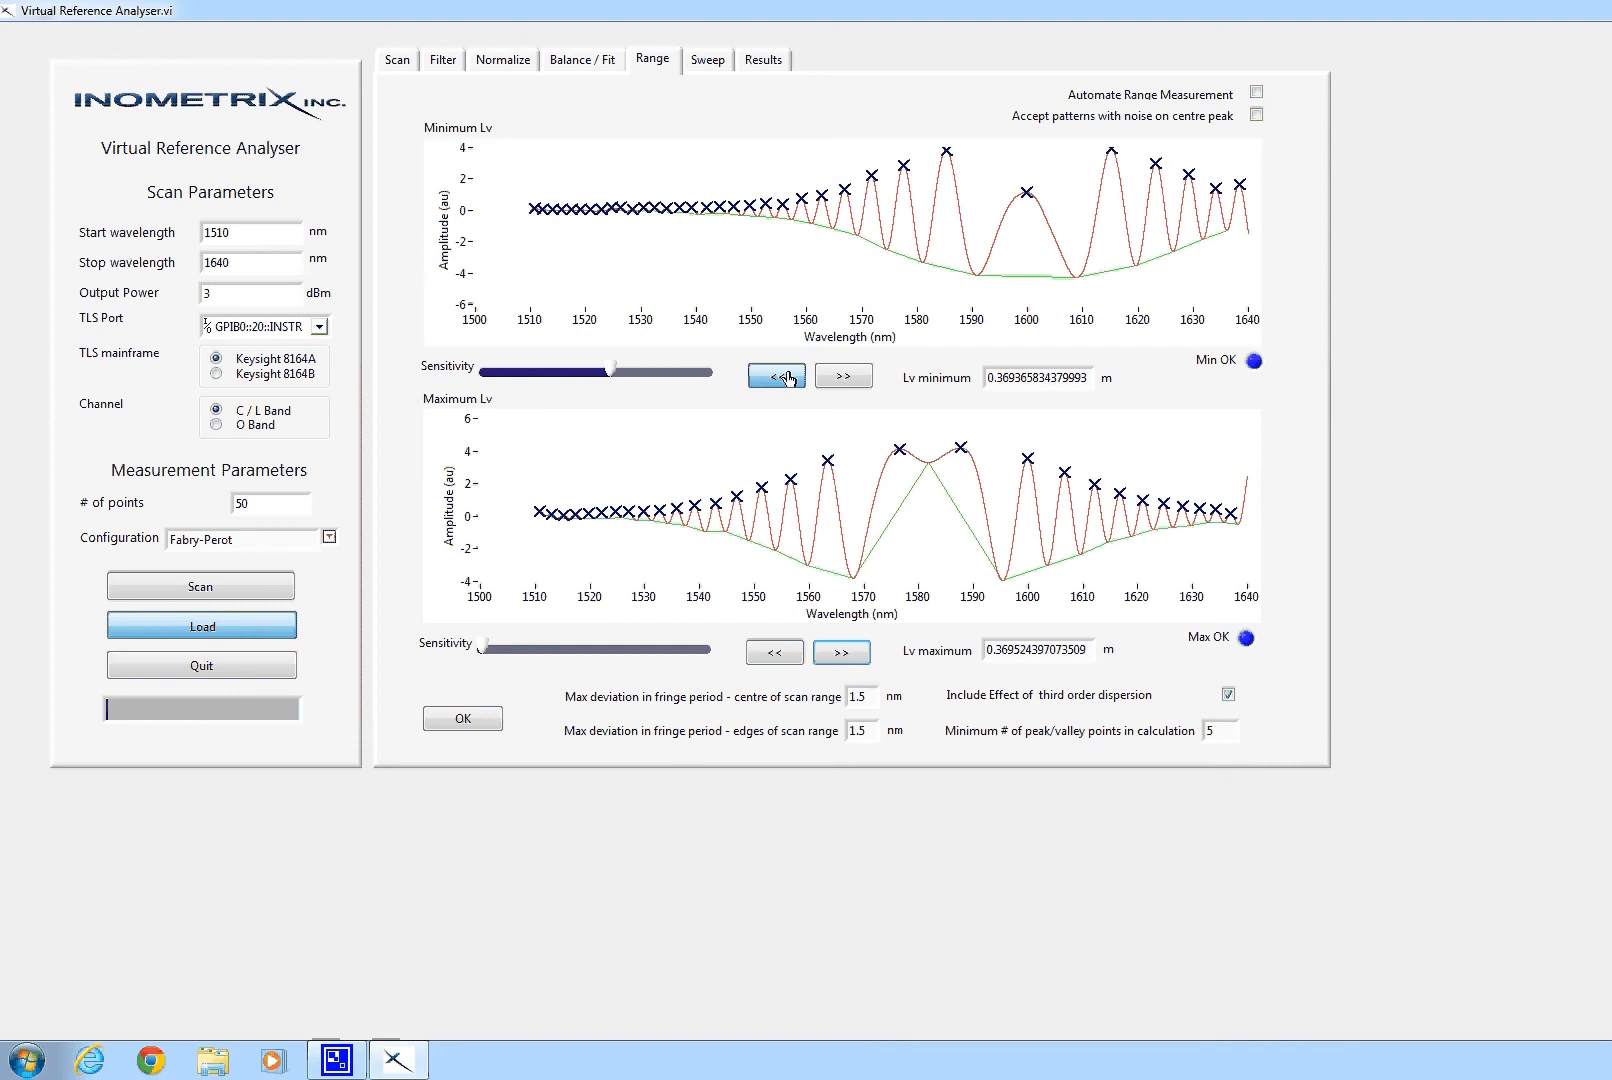
left_click(786, 378)
left_click(786, 378)
left_click(786, 378)
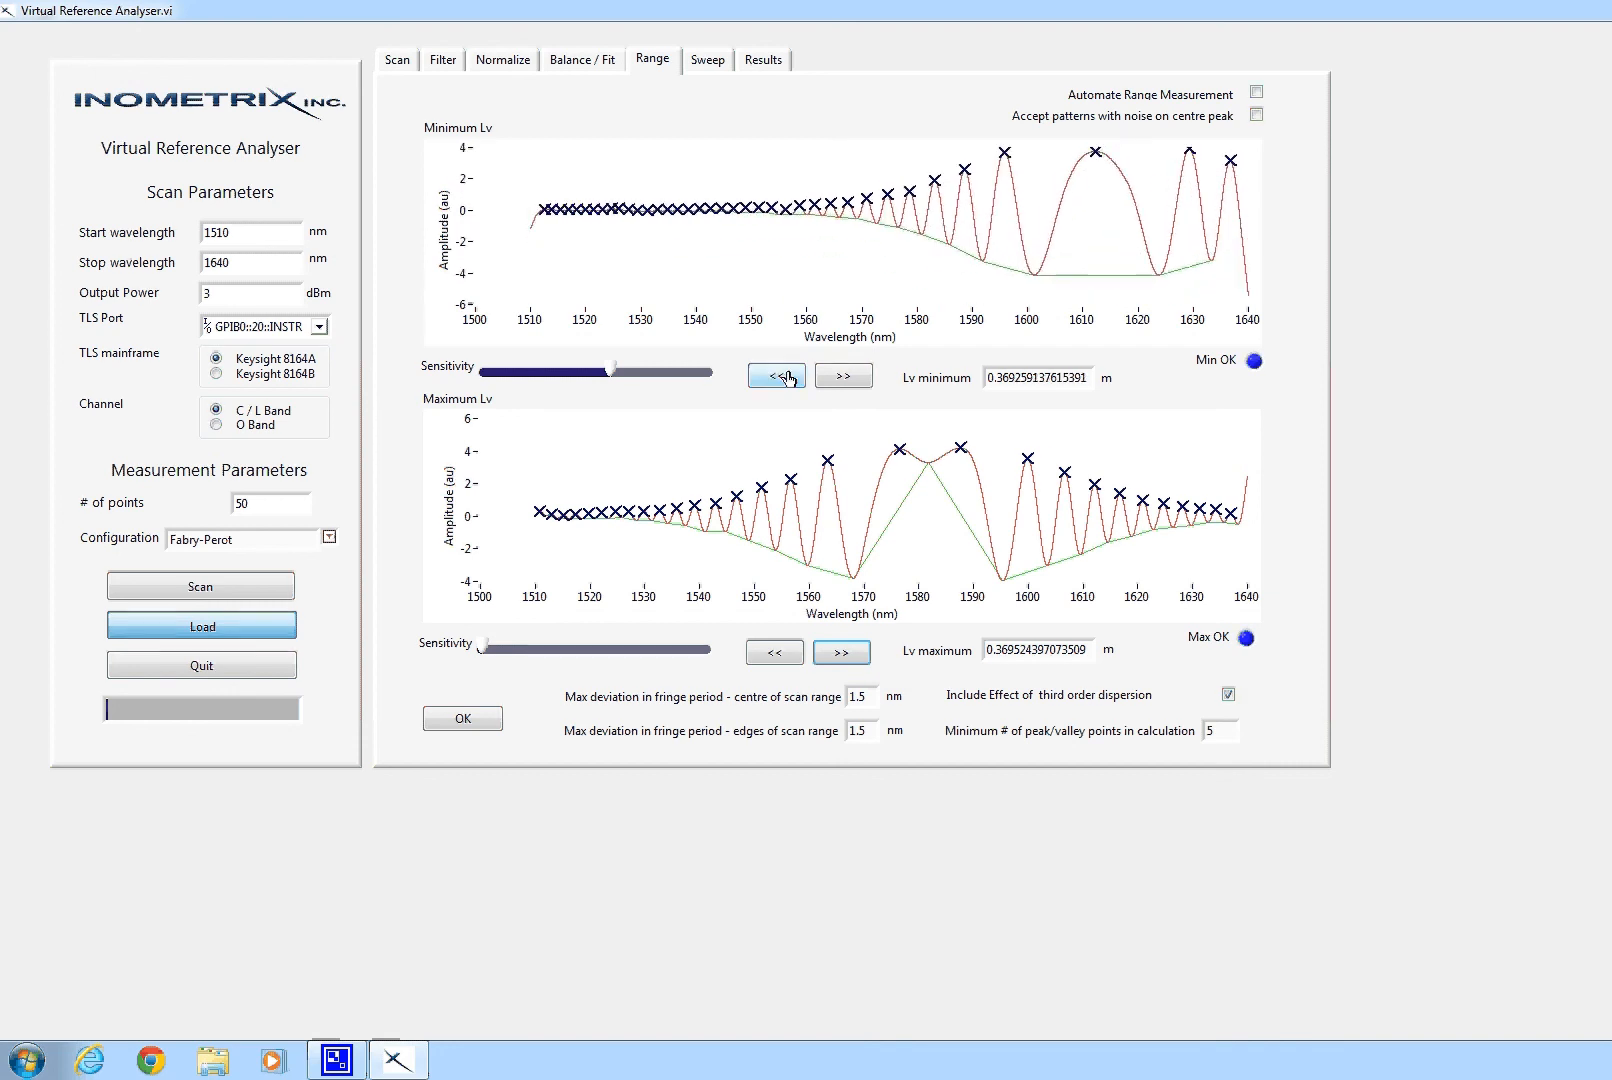
left_click(786, 378)
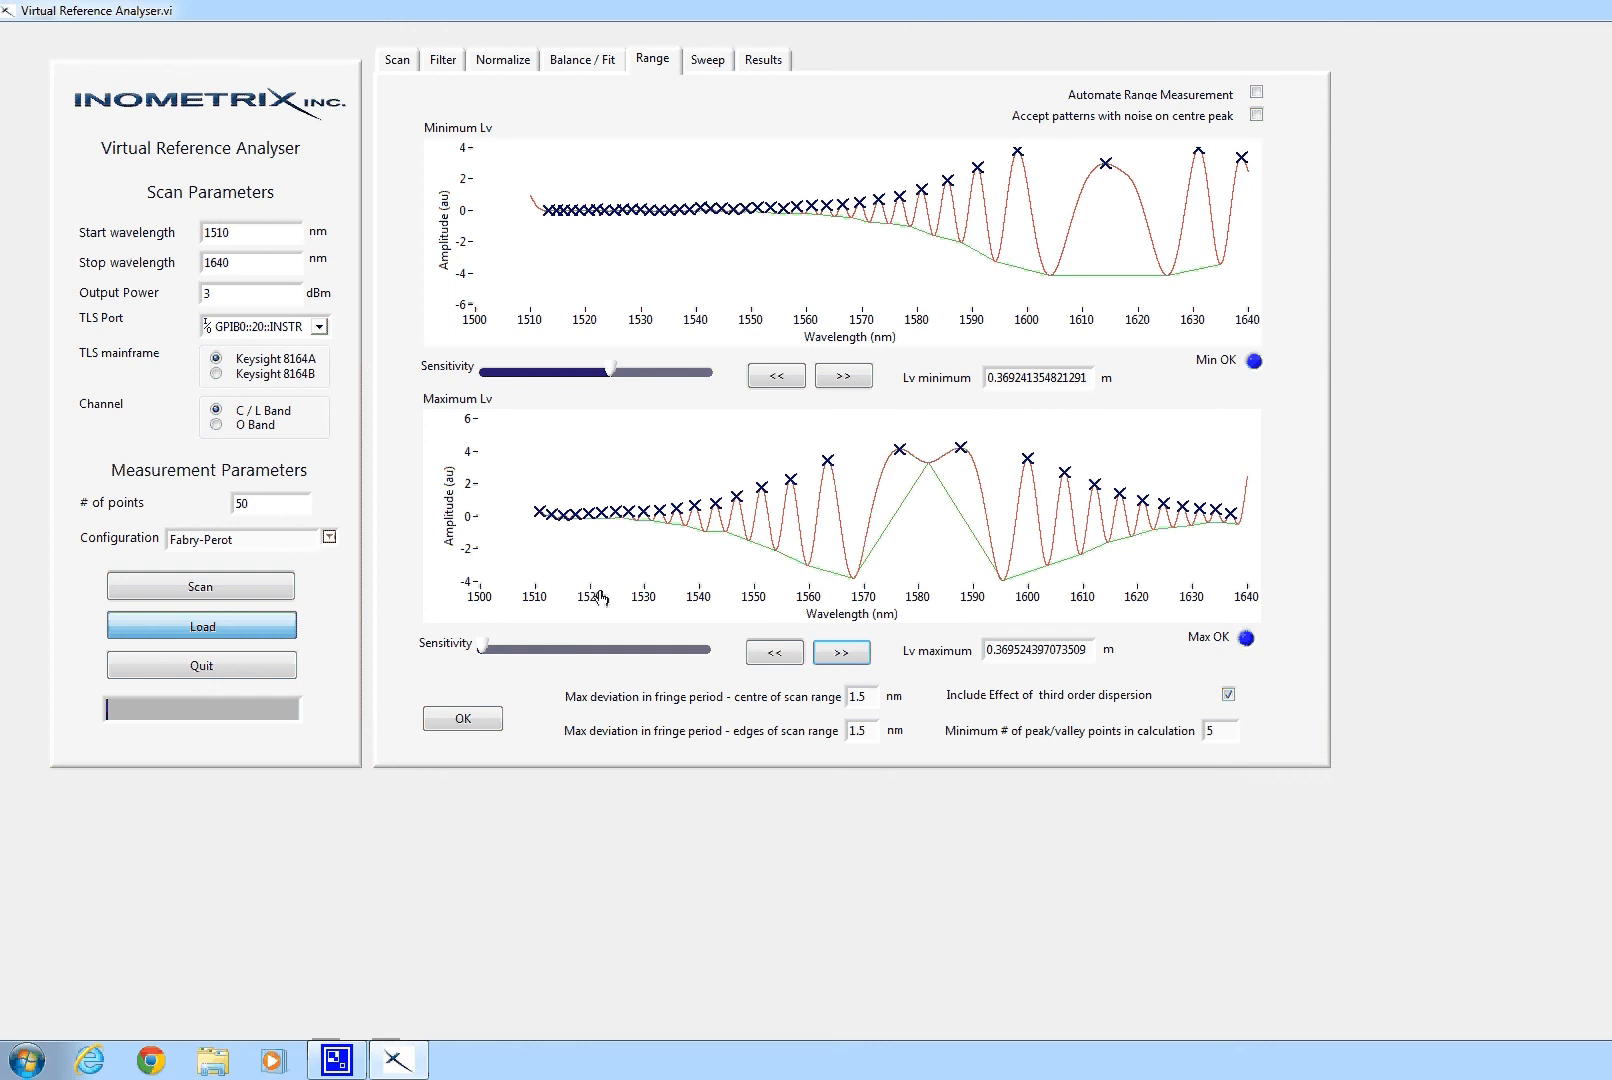
- Raise the maximum Lv sensitivity in stages to about 1E+3 and step the maximum Lv up to 0.36989536 m
left_click_drag(483, 649, 593, 656)
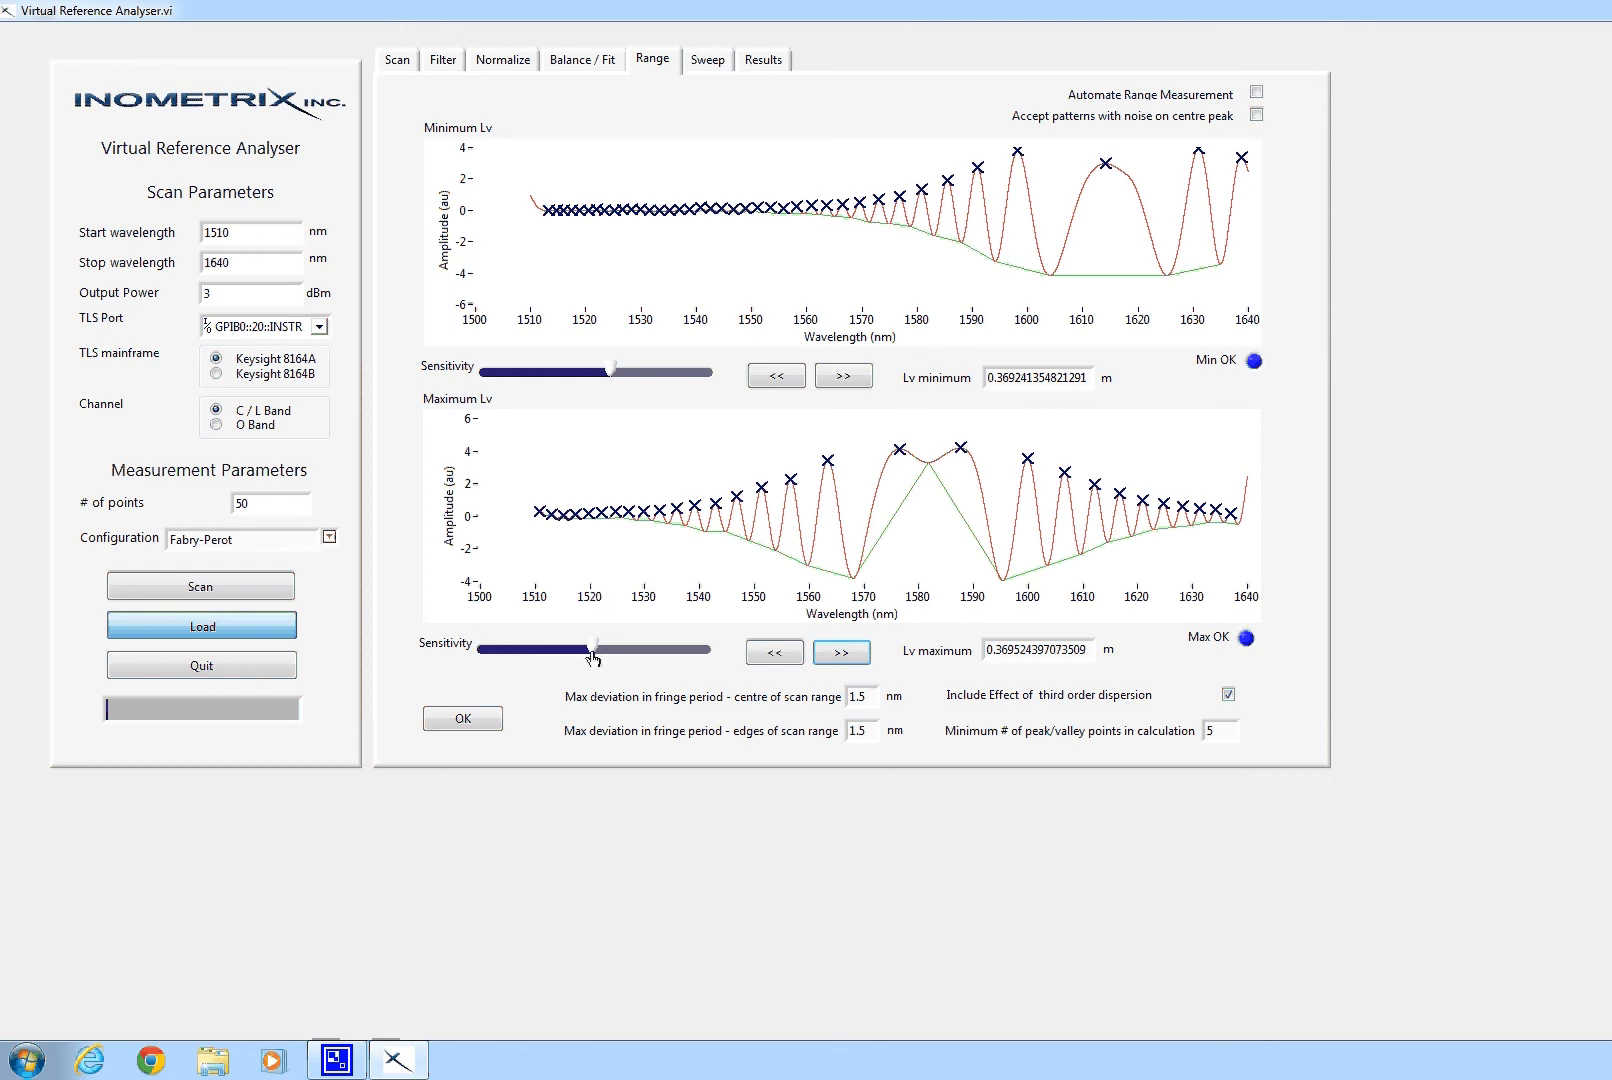
left_click(849, 658)
left_click(849, 658)
left_click(851, 660)
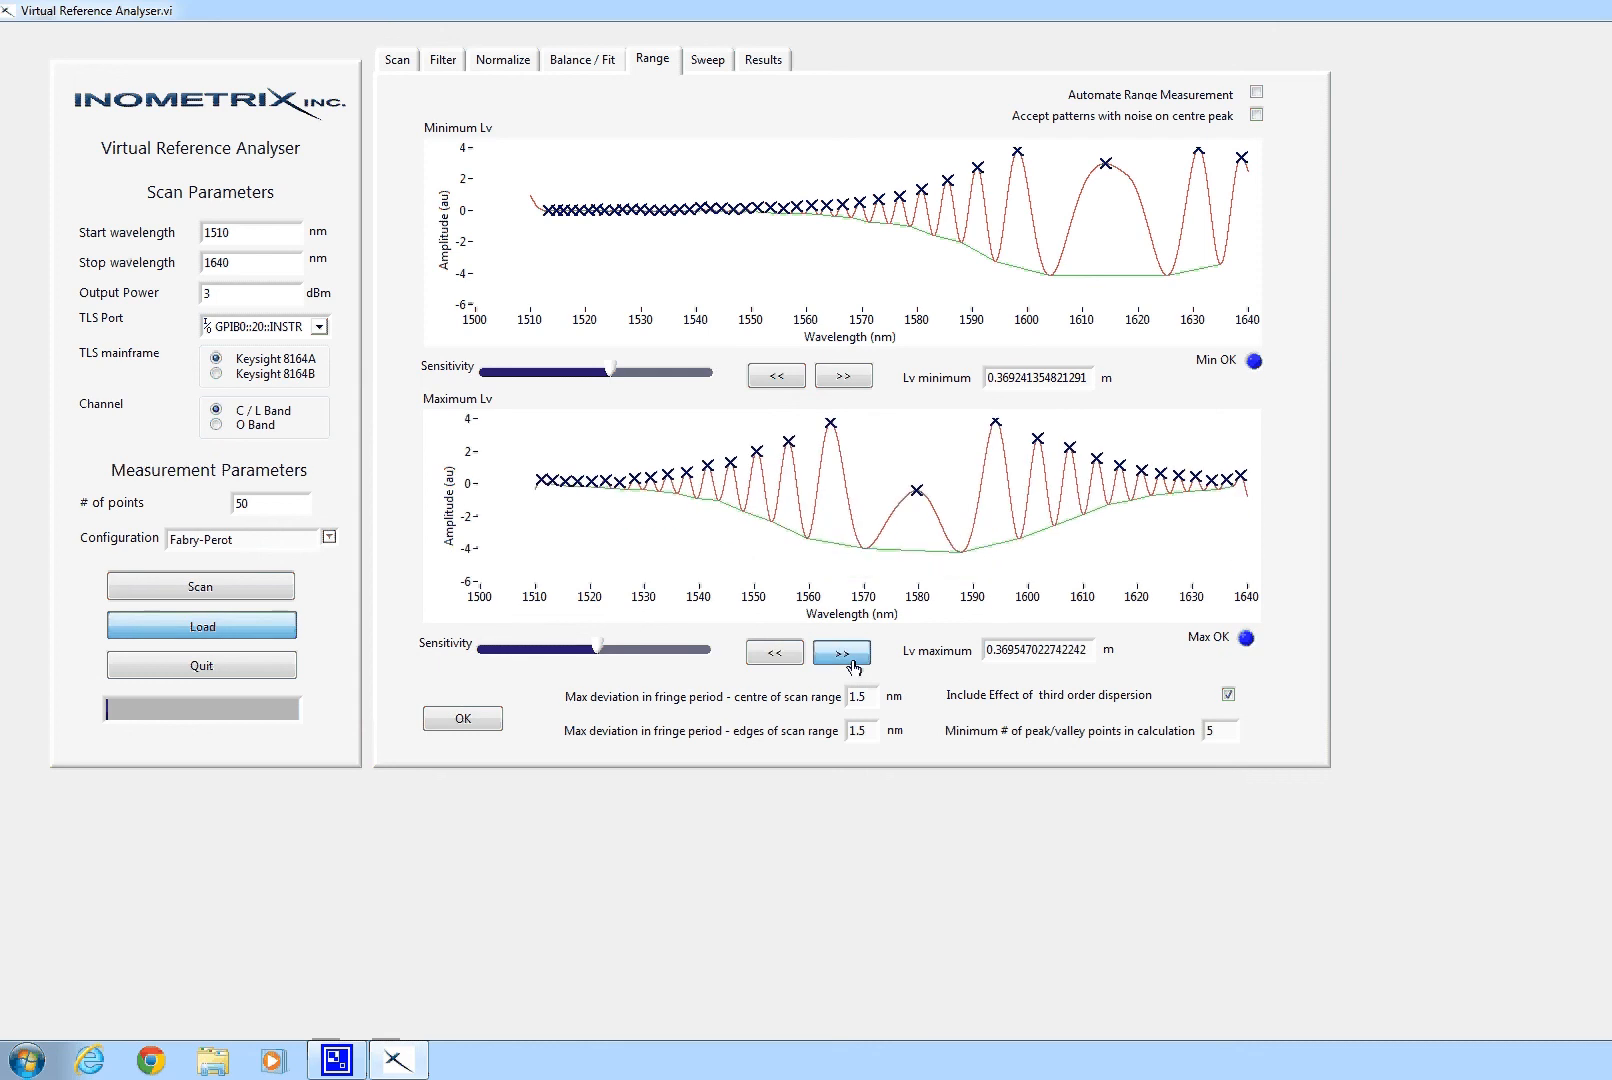
left_click(851, 660)
left_click_drag(599, 649, 650, 657)
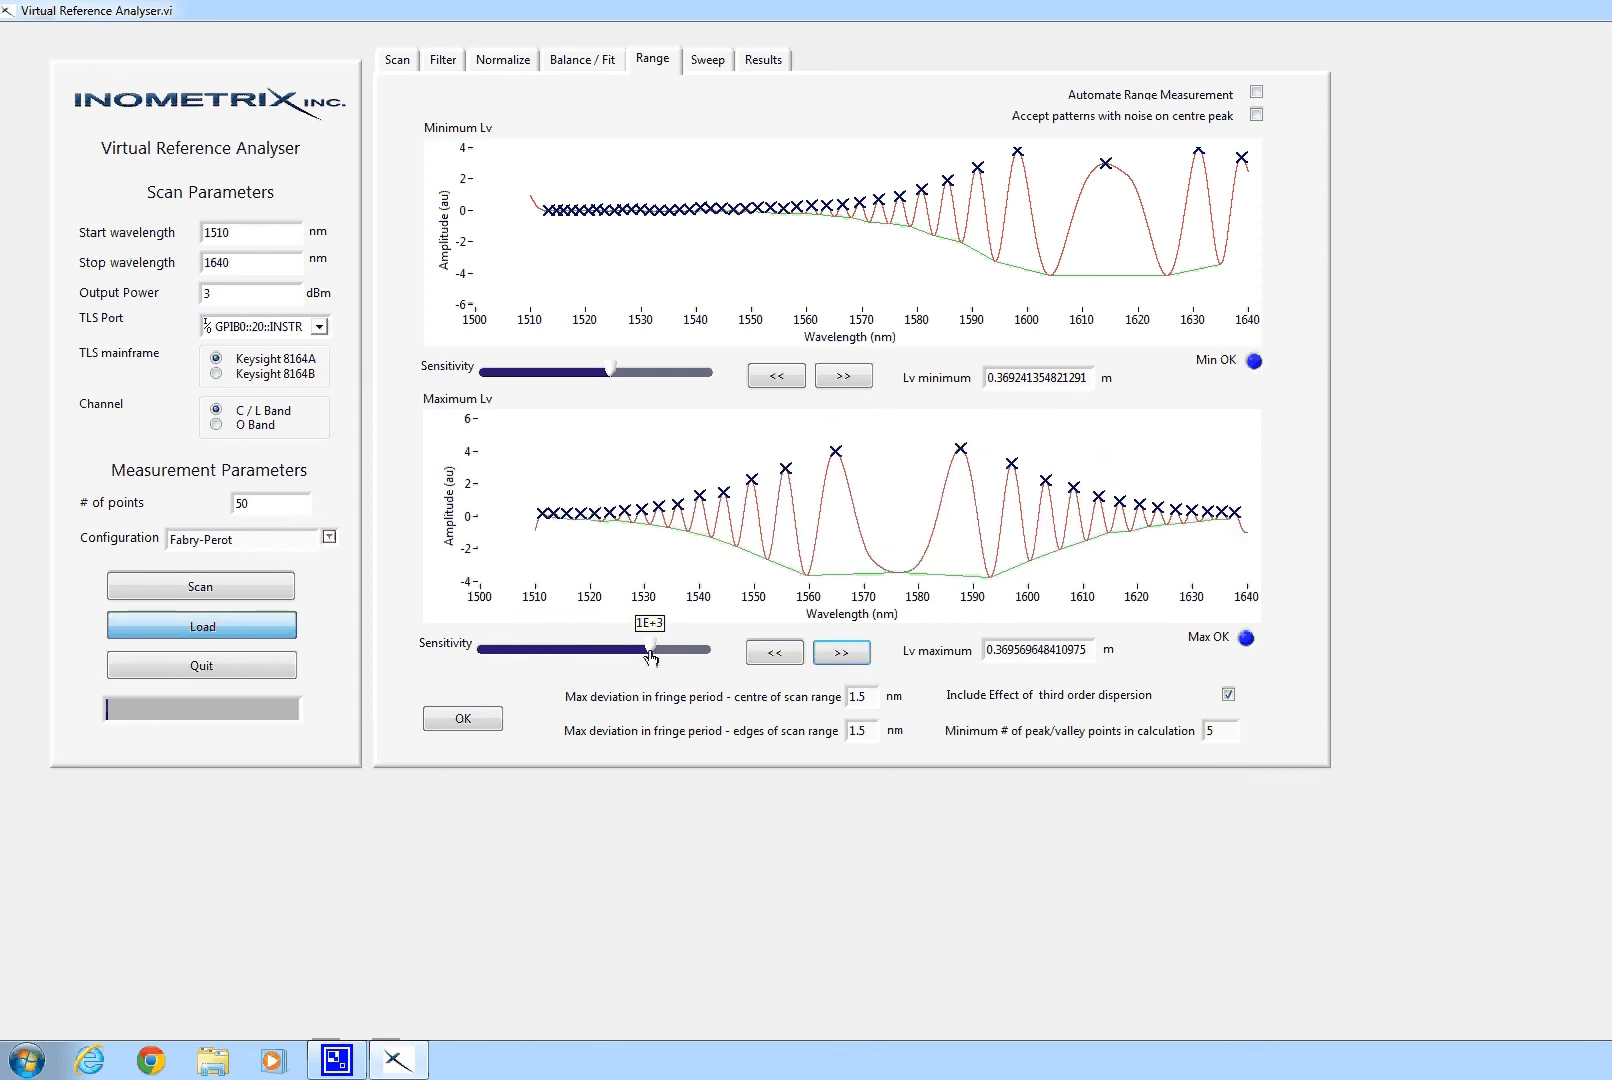
left_click(838, 657)
left_click(836, 659)
left_click(834, 658)
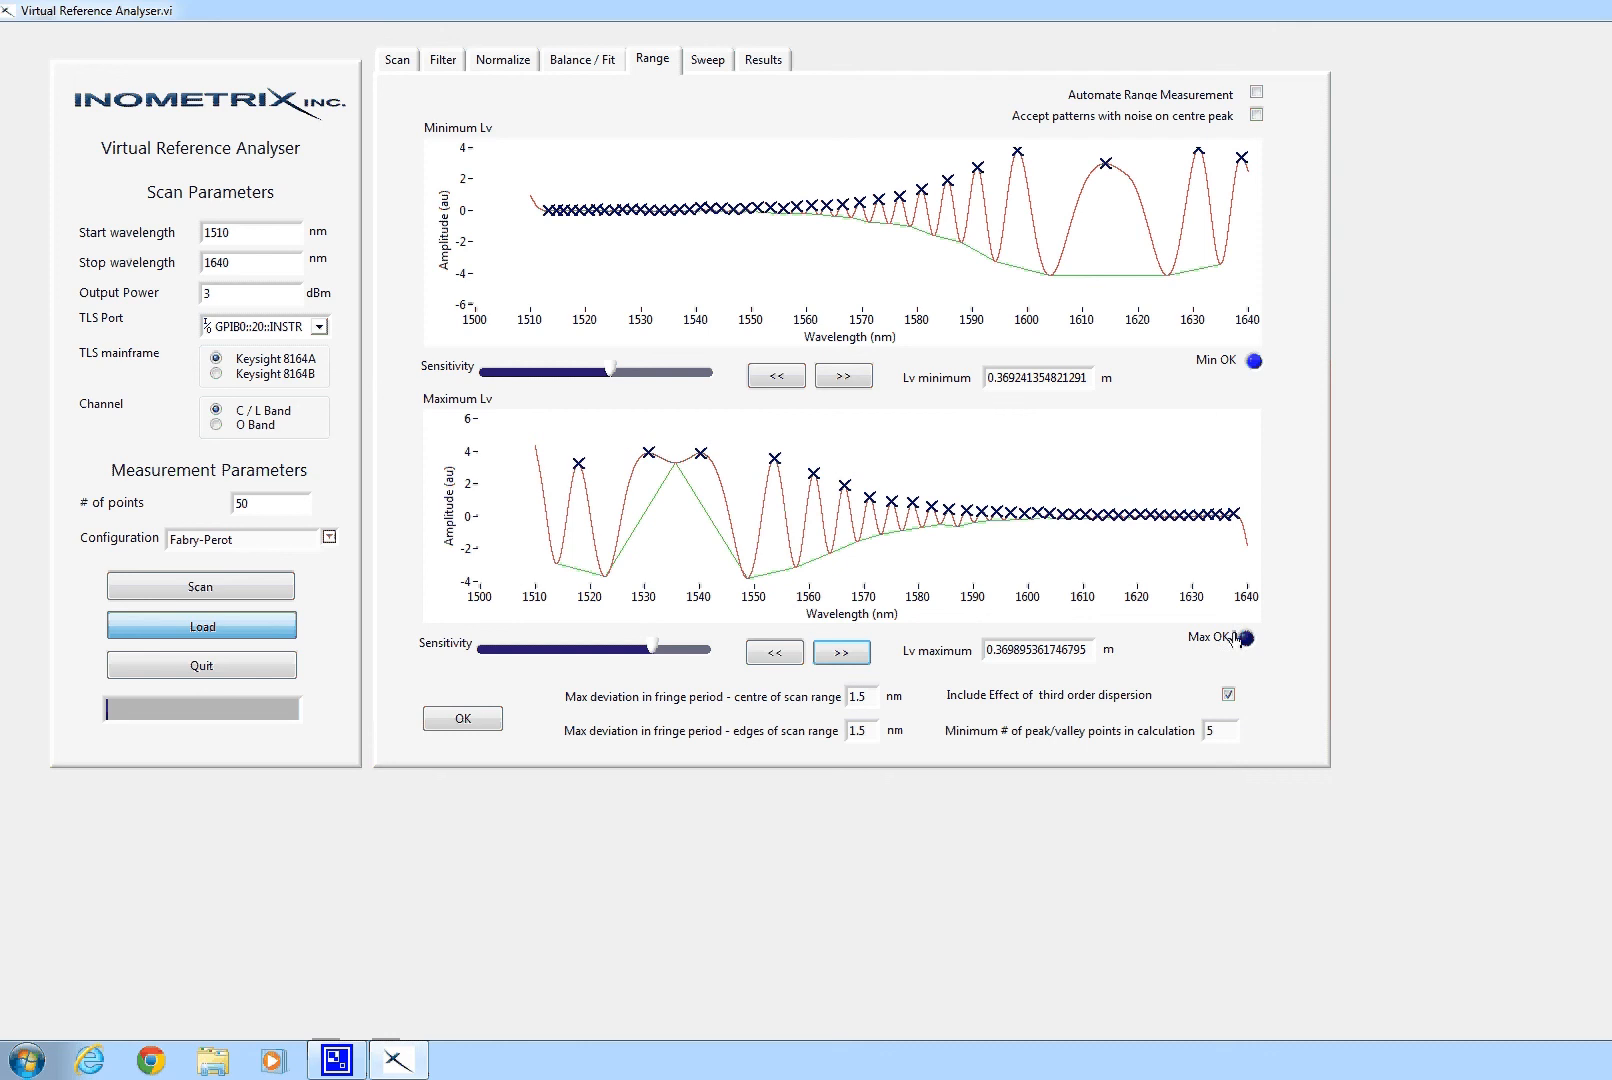
- Reduce the maximum Lv sensitivity and step the maximum Lv back down to 0.36987452 m
left_click(626, 651)
left_click_drag(626, 653, 597, 651)
left_click(786, 655)
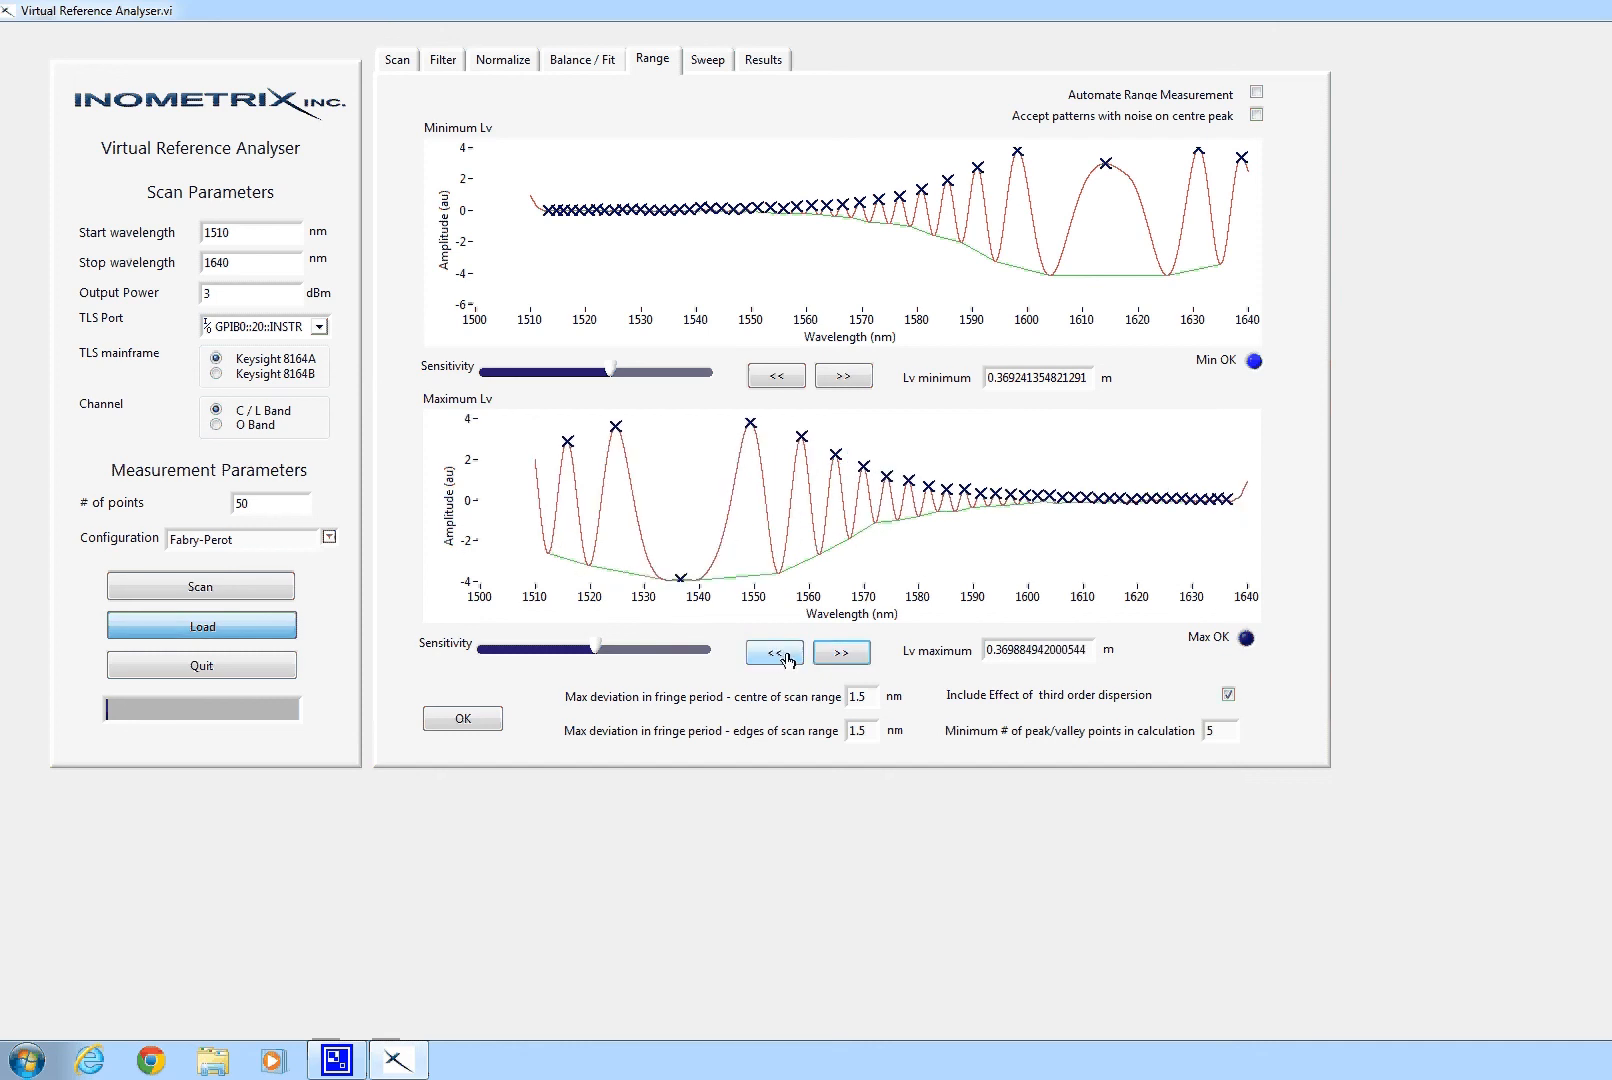
left_click(786, 655)
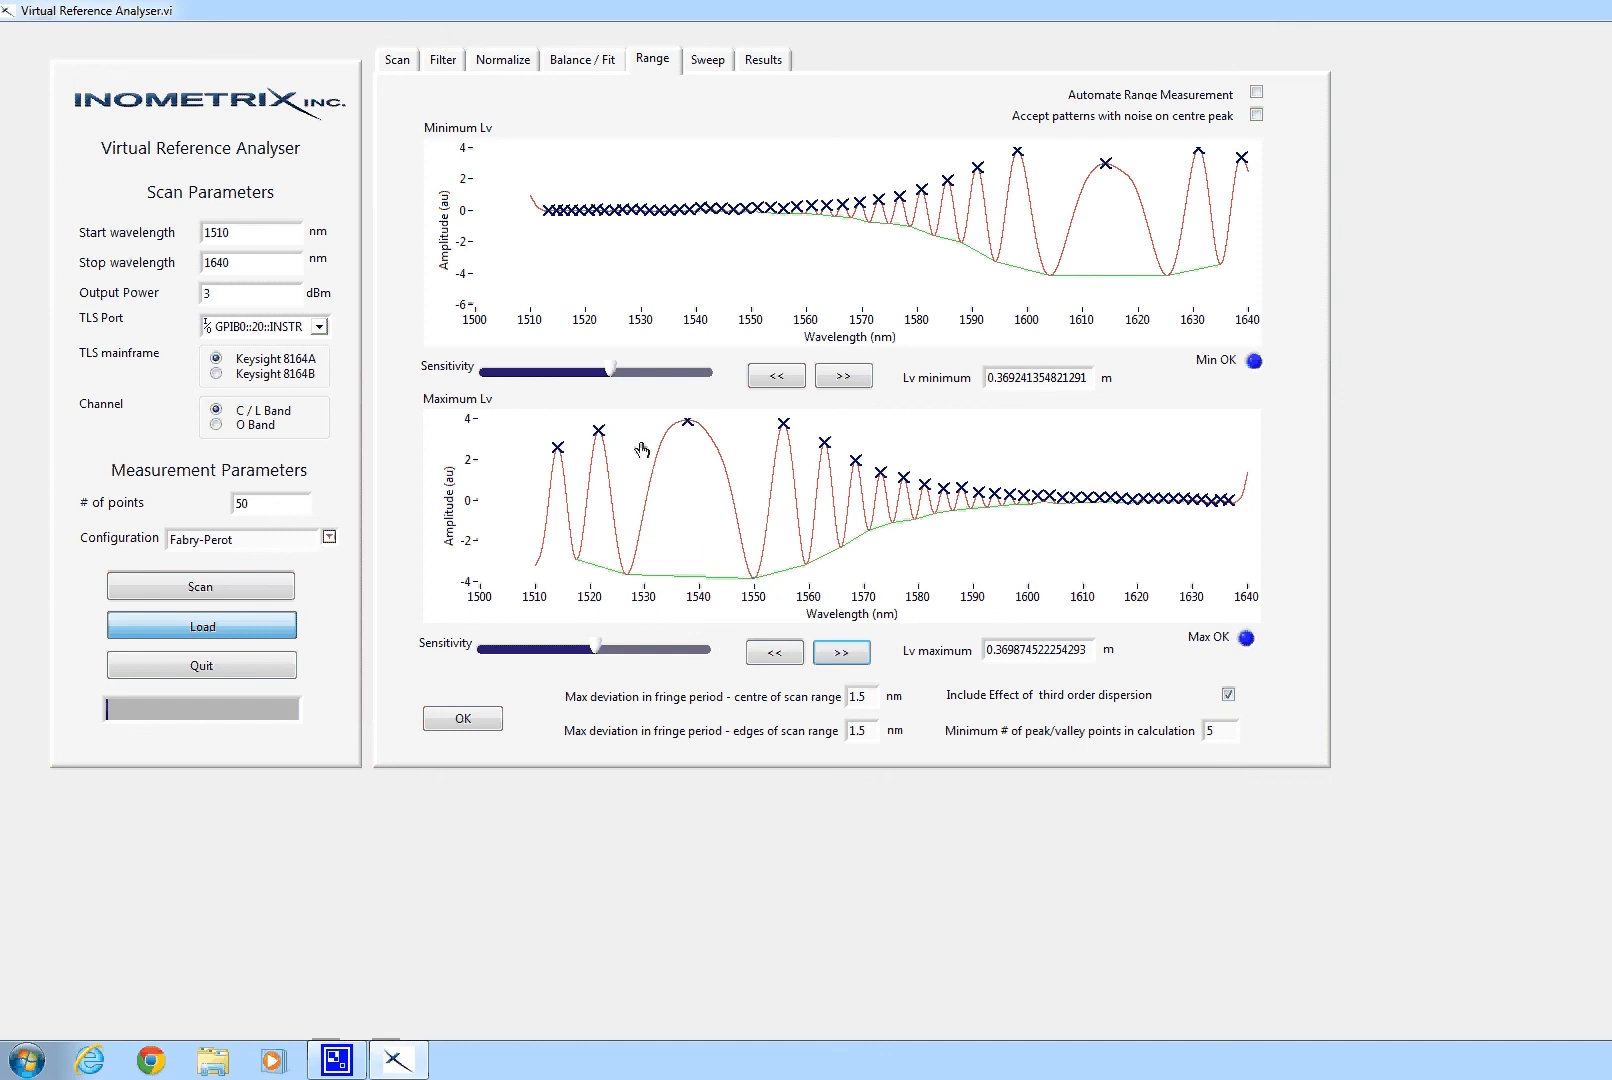
- Review the centre and edge fringe-period deviation limits and the minimum peak/valley point count, and accept the range to run the sweep
left_click(823, 645)
left_click_drag(866, 698, 838, 690)
left_click(861, 733)
left_click_drag(1218, 731, 1198, 730)
left_click(1250, 728)
double_click(1210, 731)
left_click(1216, 734)
left_click_drag(853, 733, 838, 732)
double_click(866, 701)
left_click(868, 701)
left_click(463, 713)
left_click(452, 721)
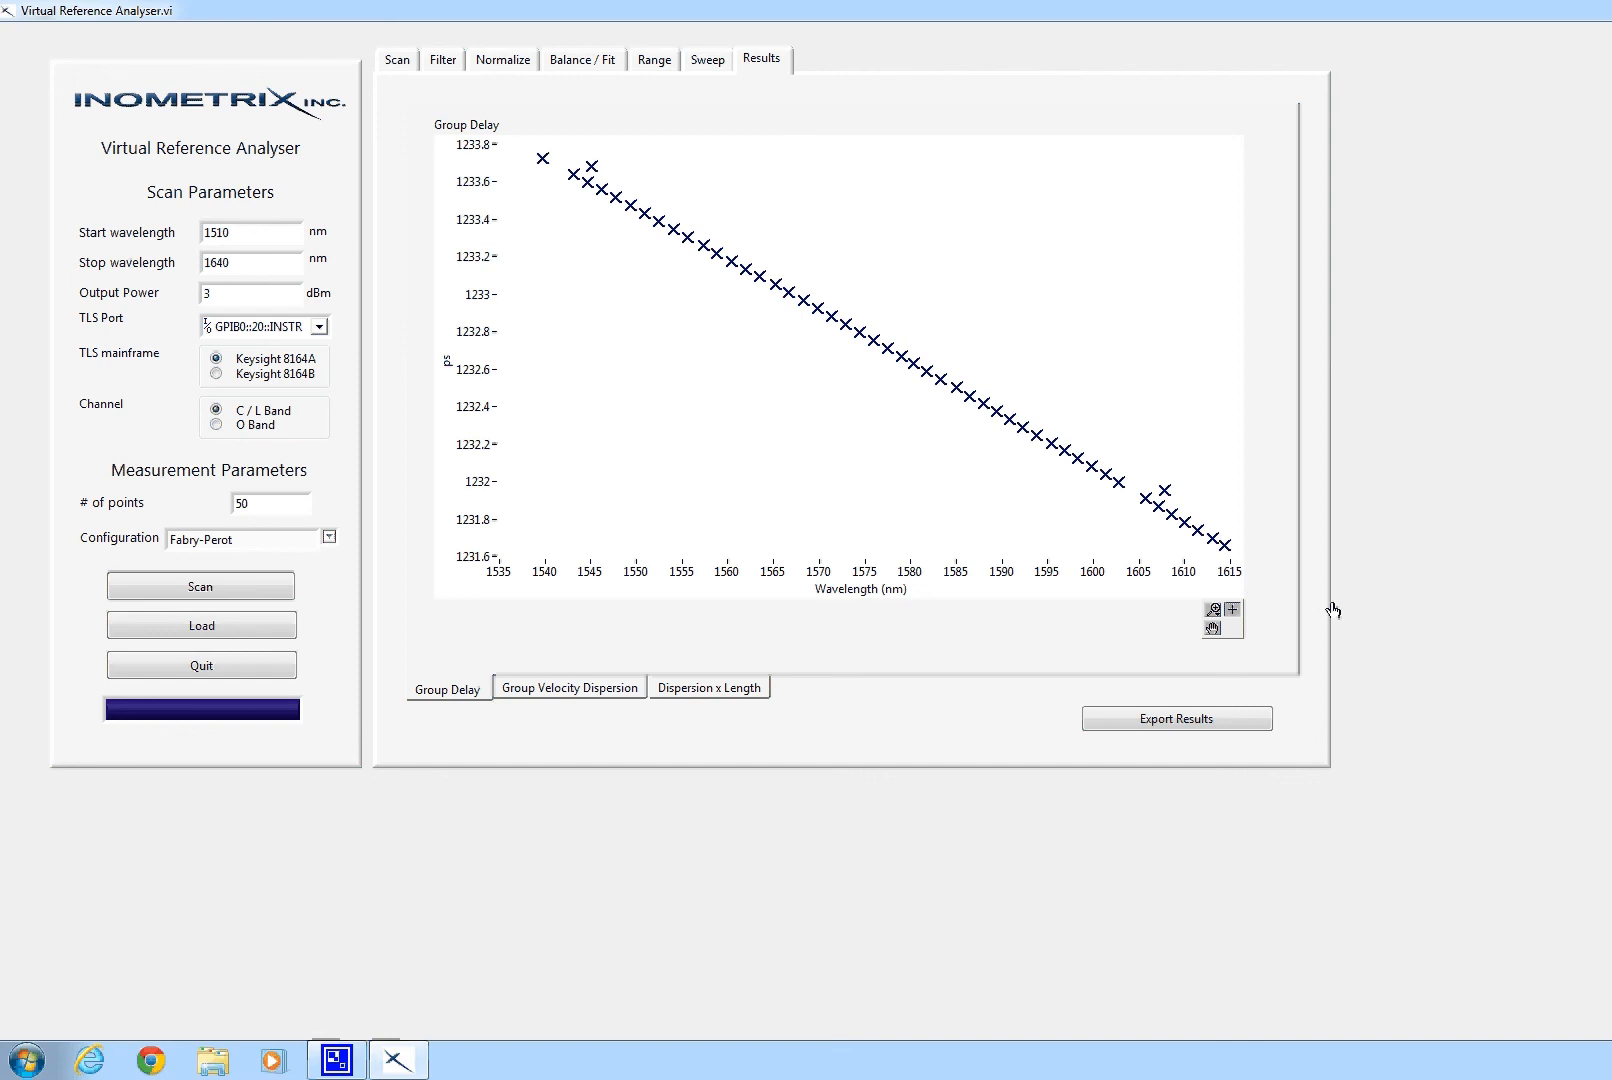
- Examine the Group Delay, Group Velocity Dispersion and Dispersion x Length result plots
left_click(612, 695)
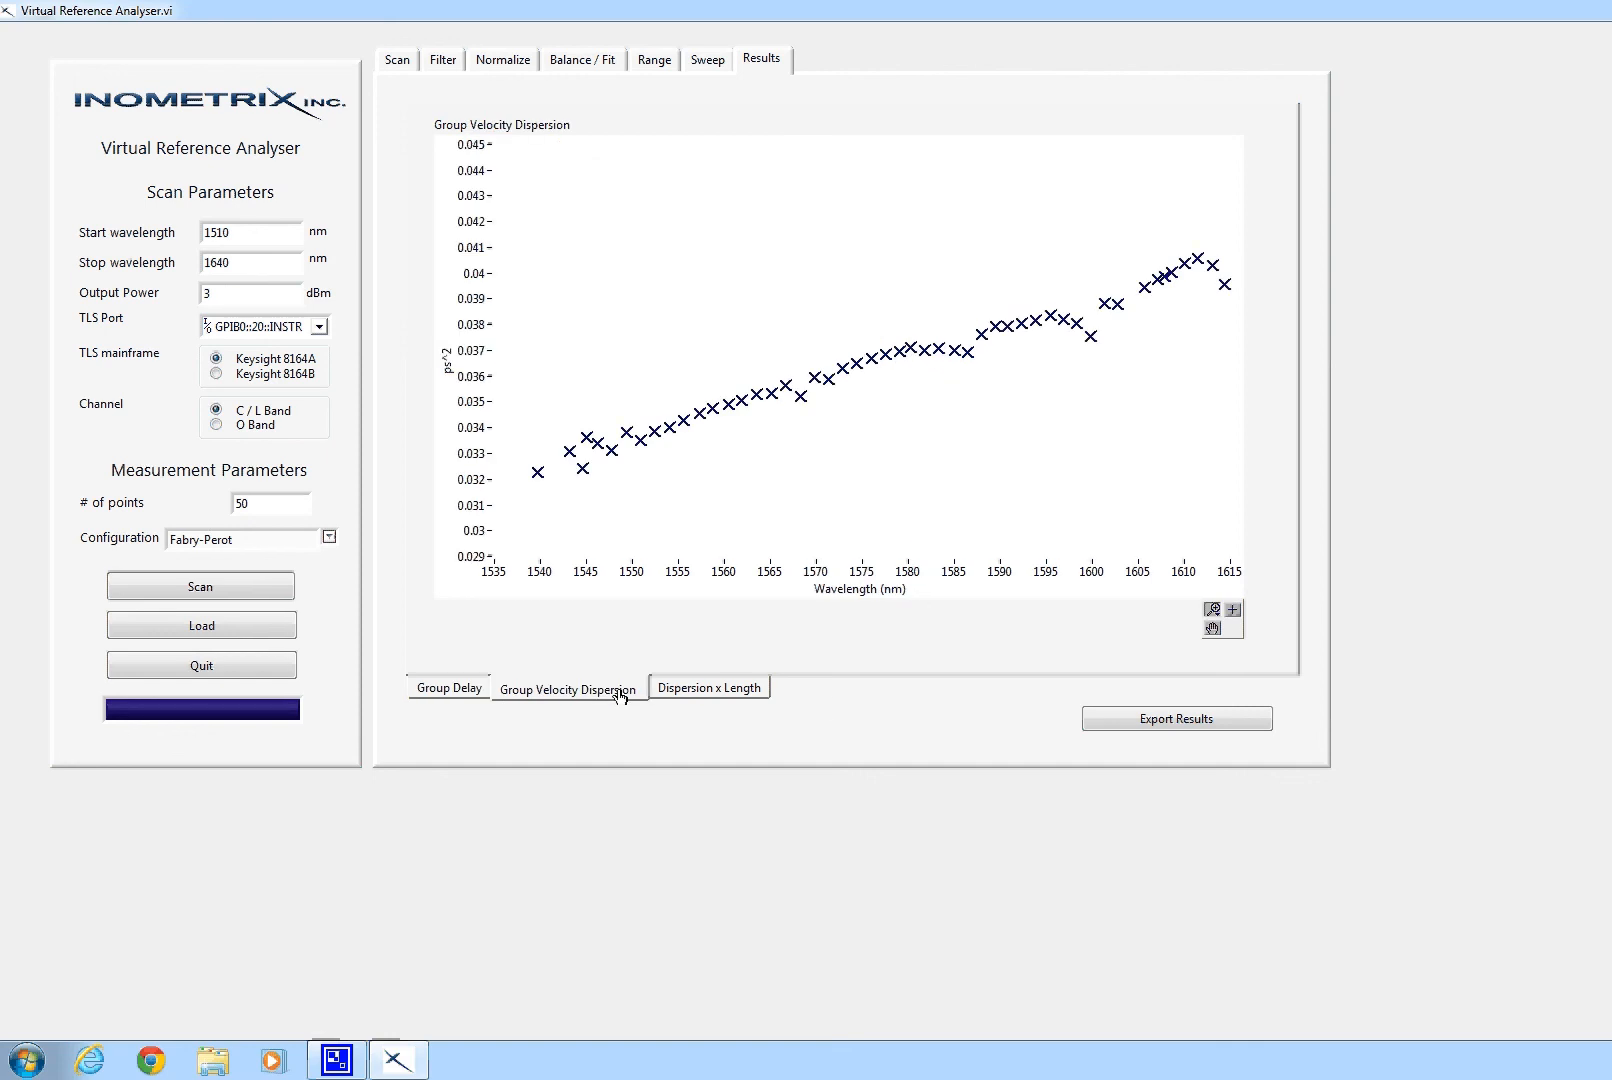
left_click(706, 694)
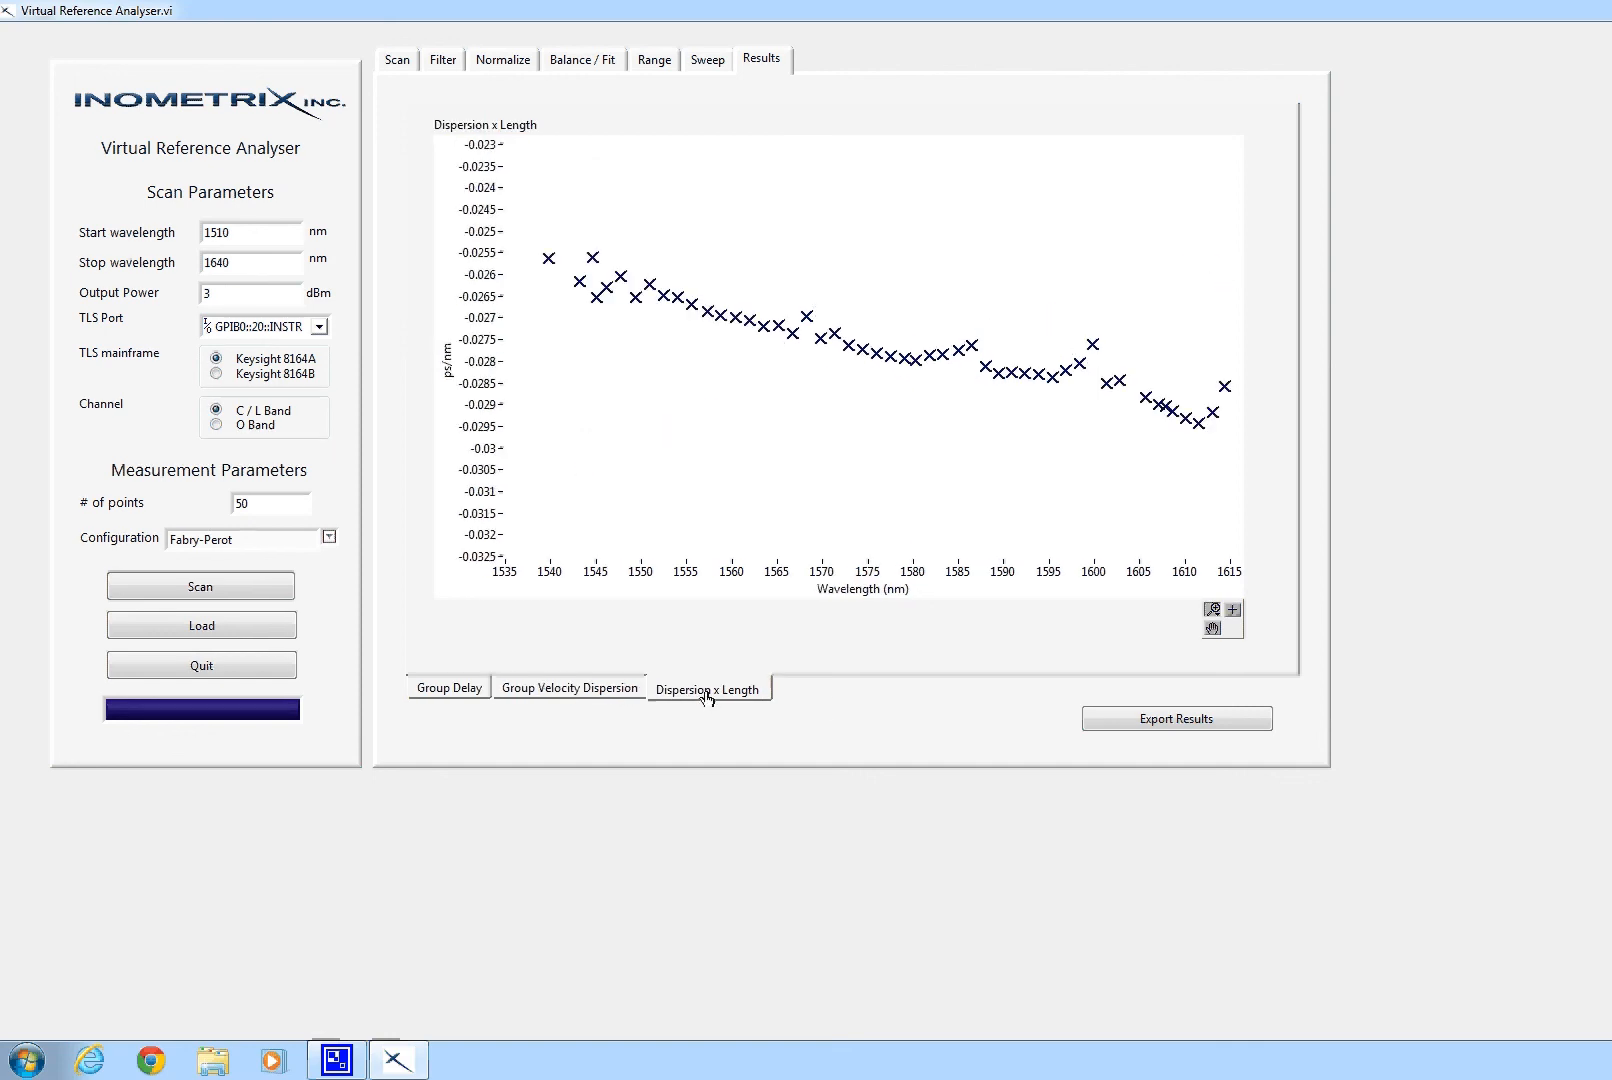
left_click(437, 689)
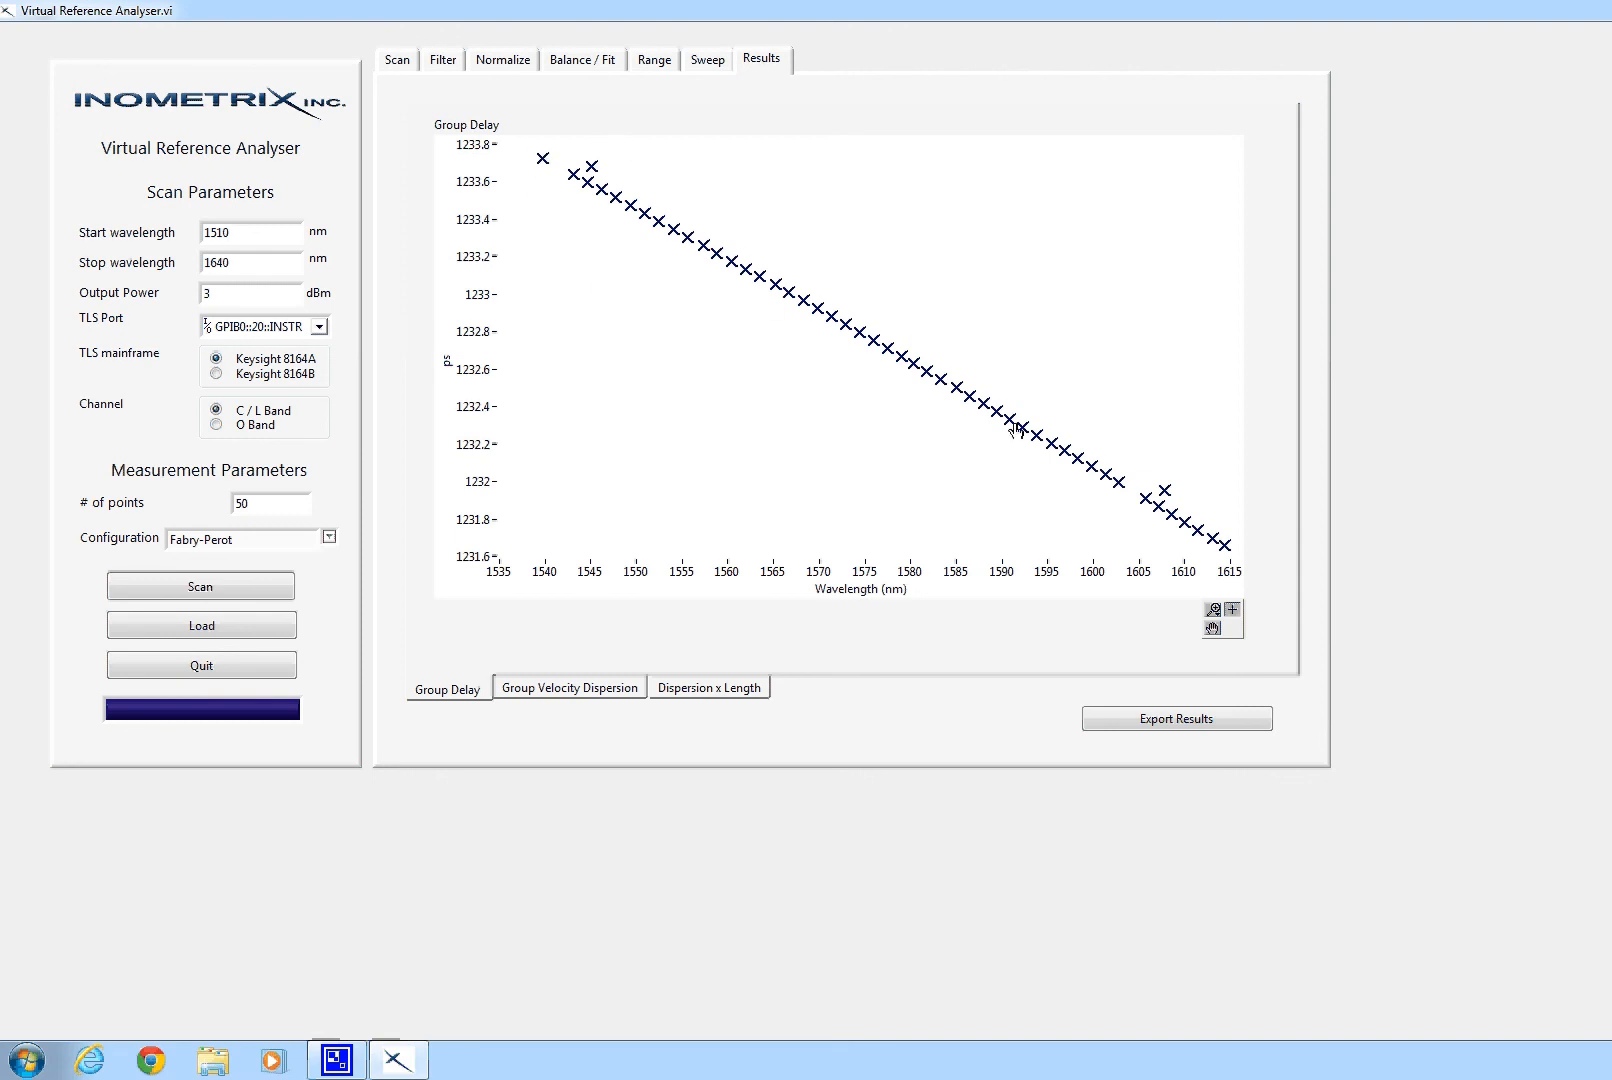
left_click(590, 690)
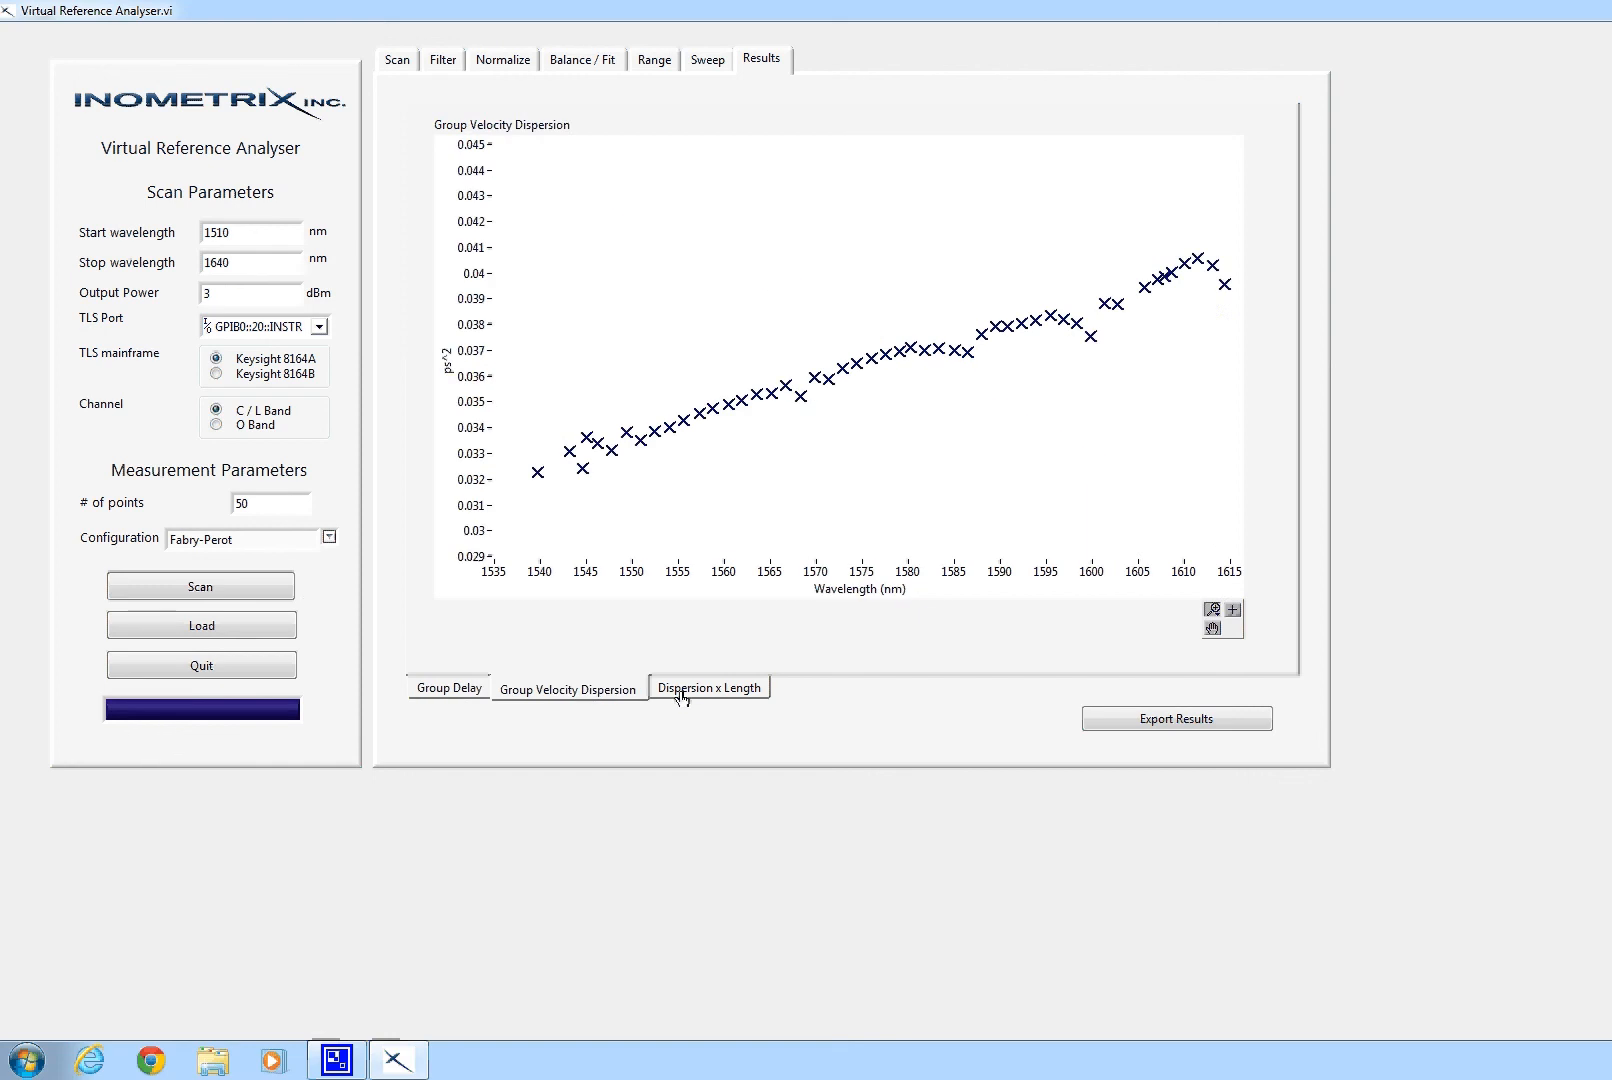
left_click(682, 695)
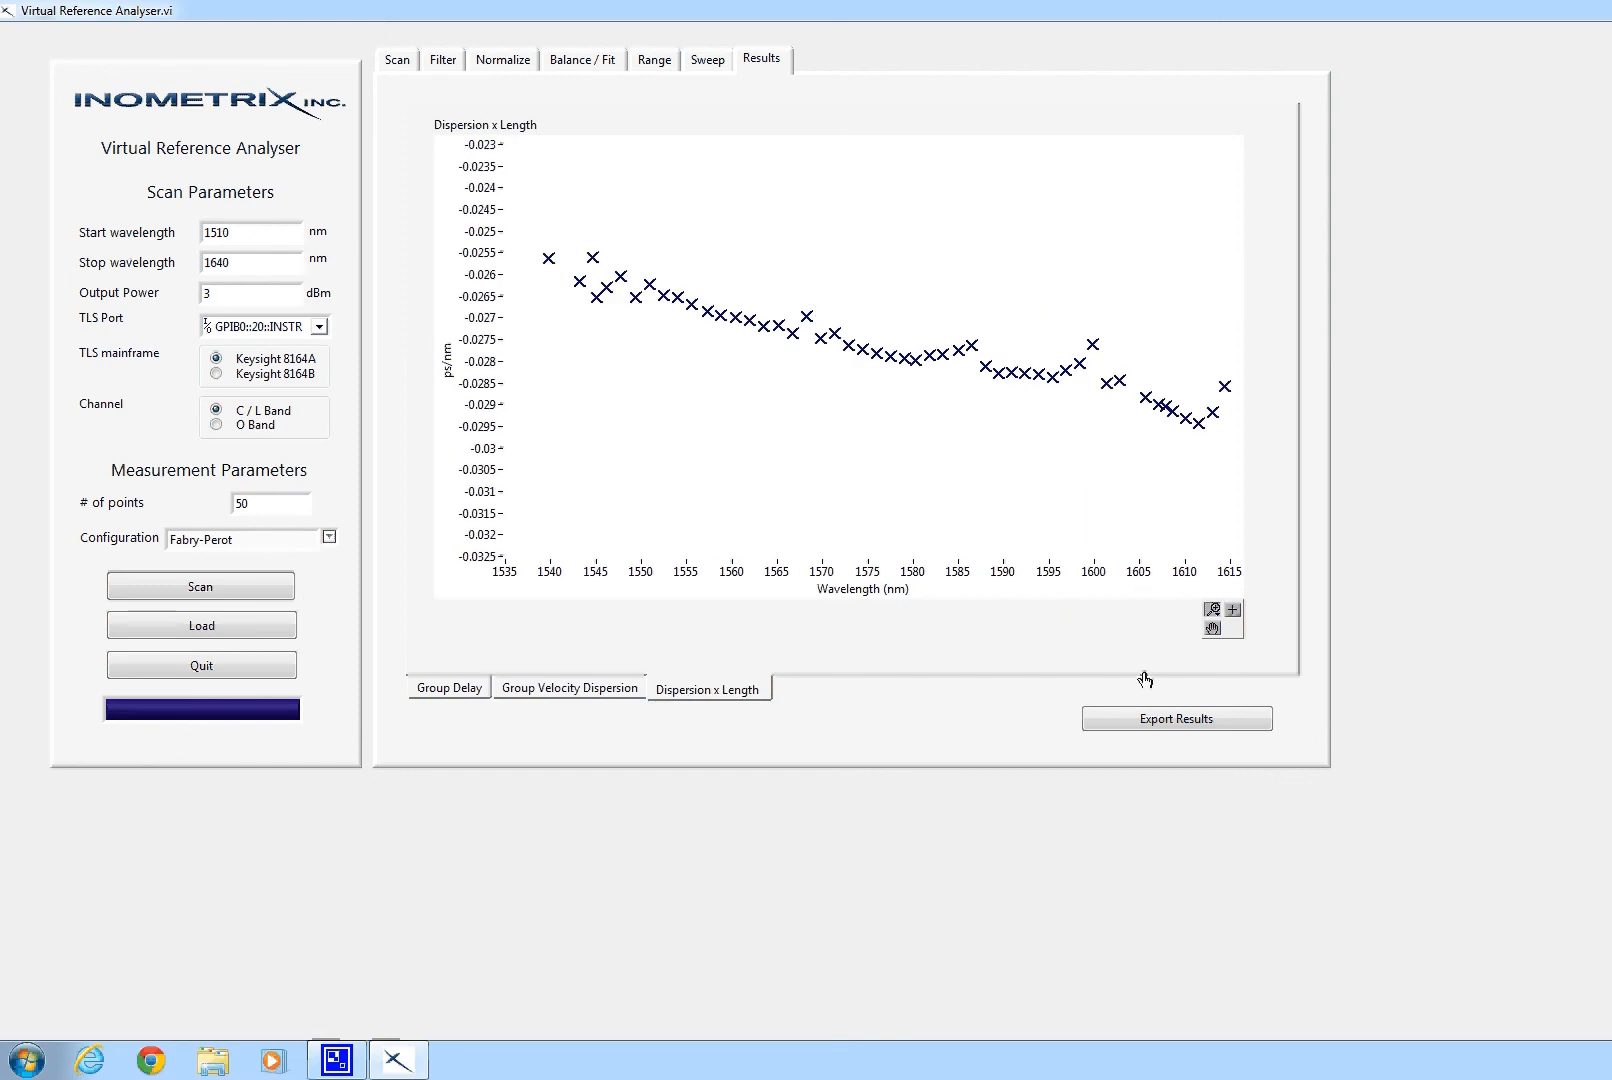
- Start exporting the results, and create and open a new Desktop folder named File as the save location
left_click(1137, 724)
left_click(720, 490)
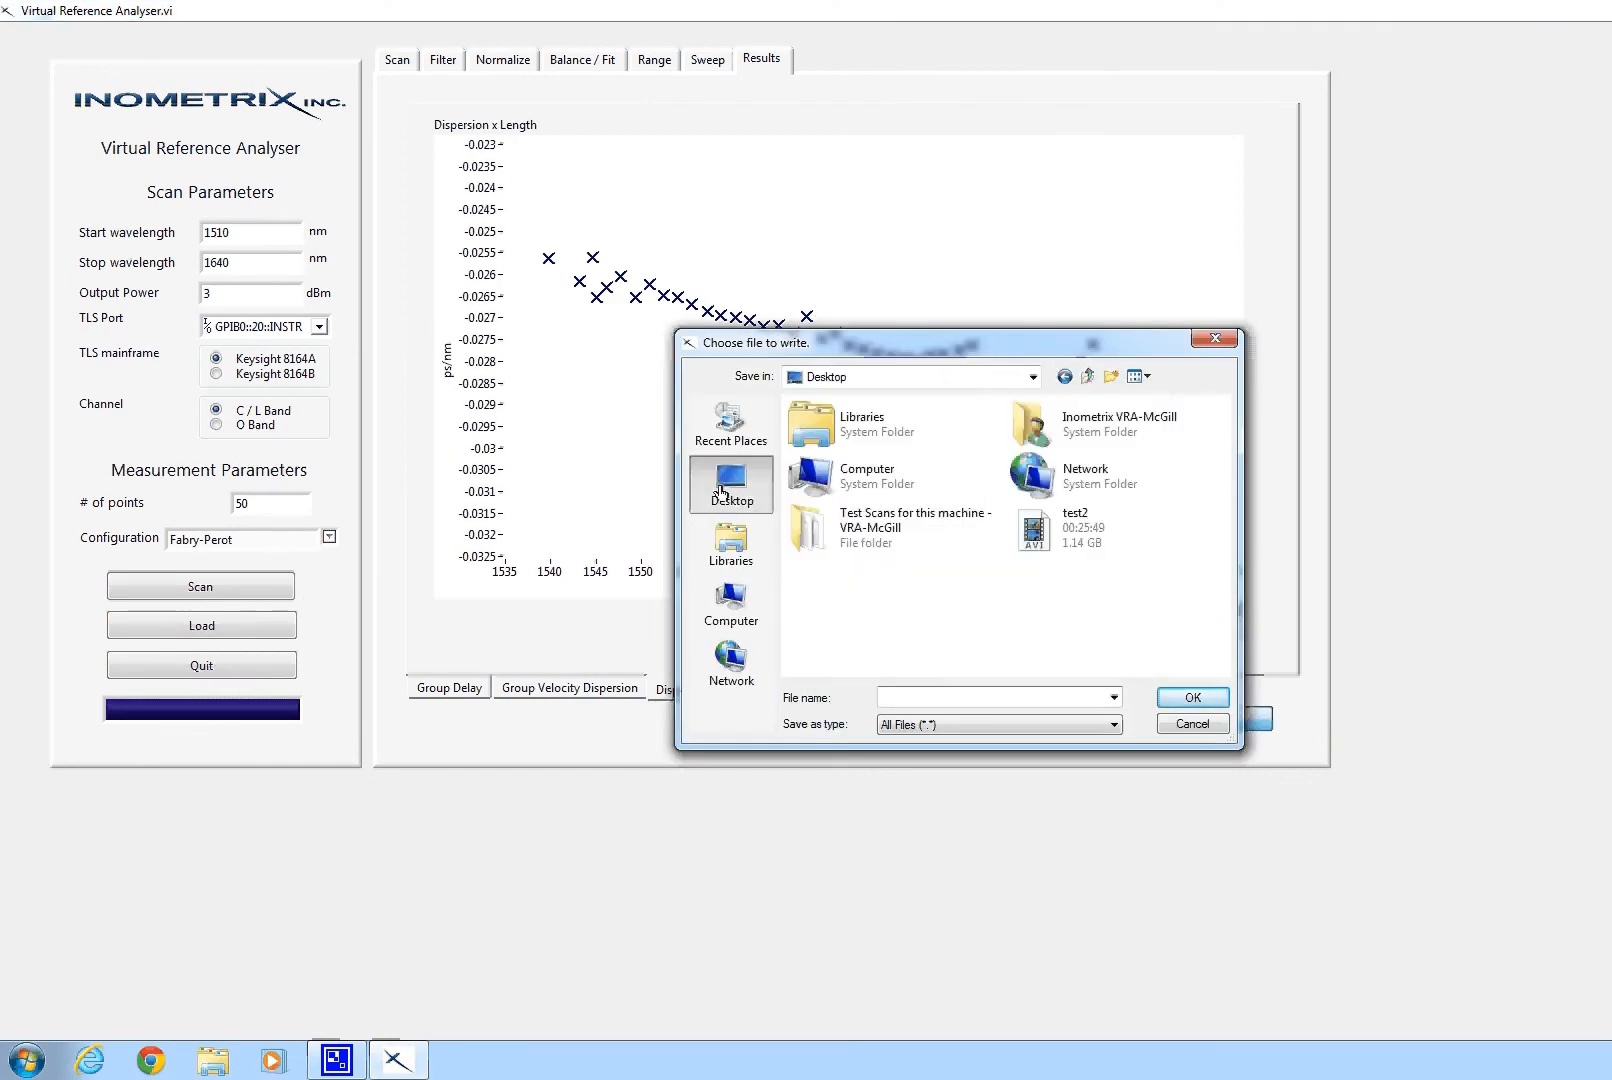
left_click(927, 692)
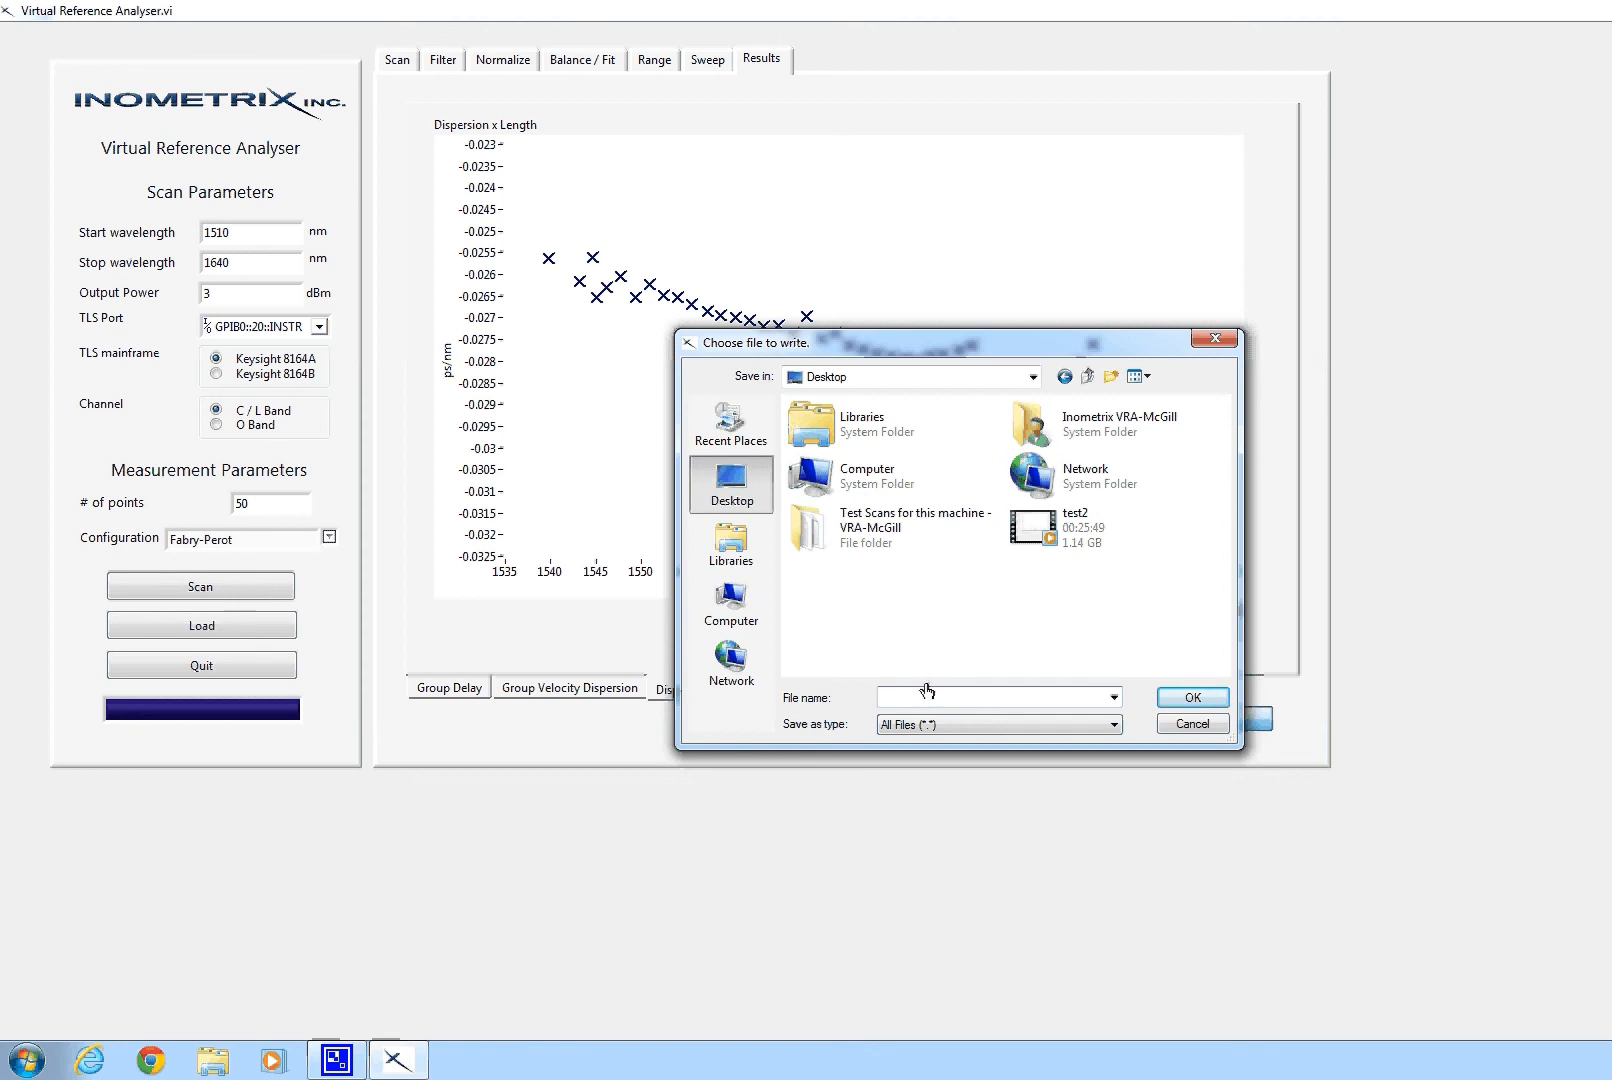
right_click(822, 593)
mouse_move(880, 775)
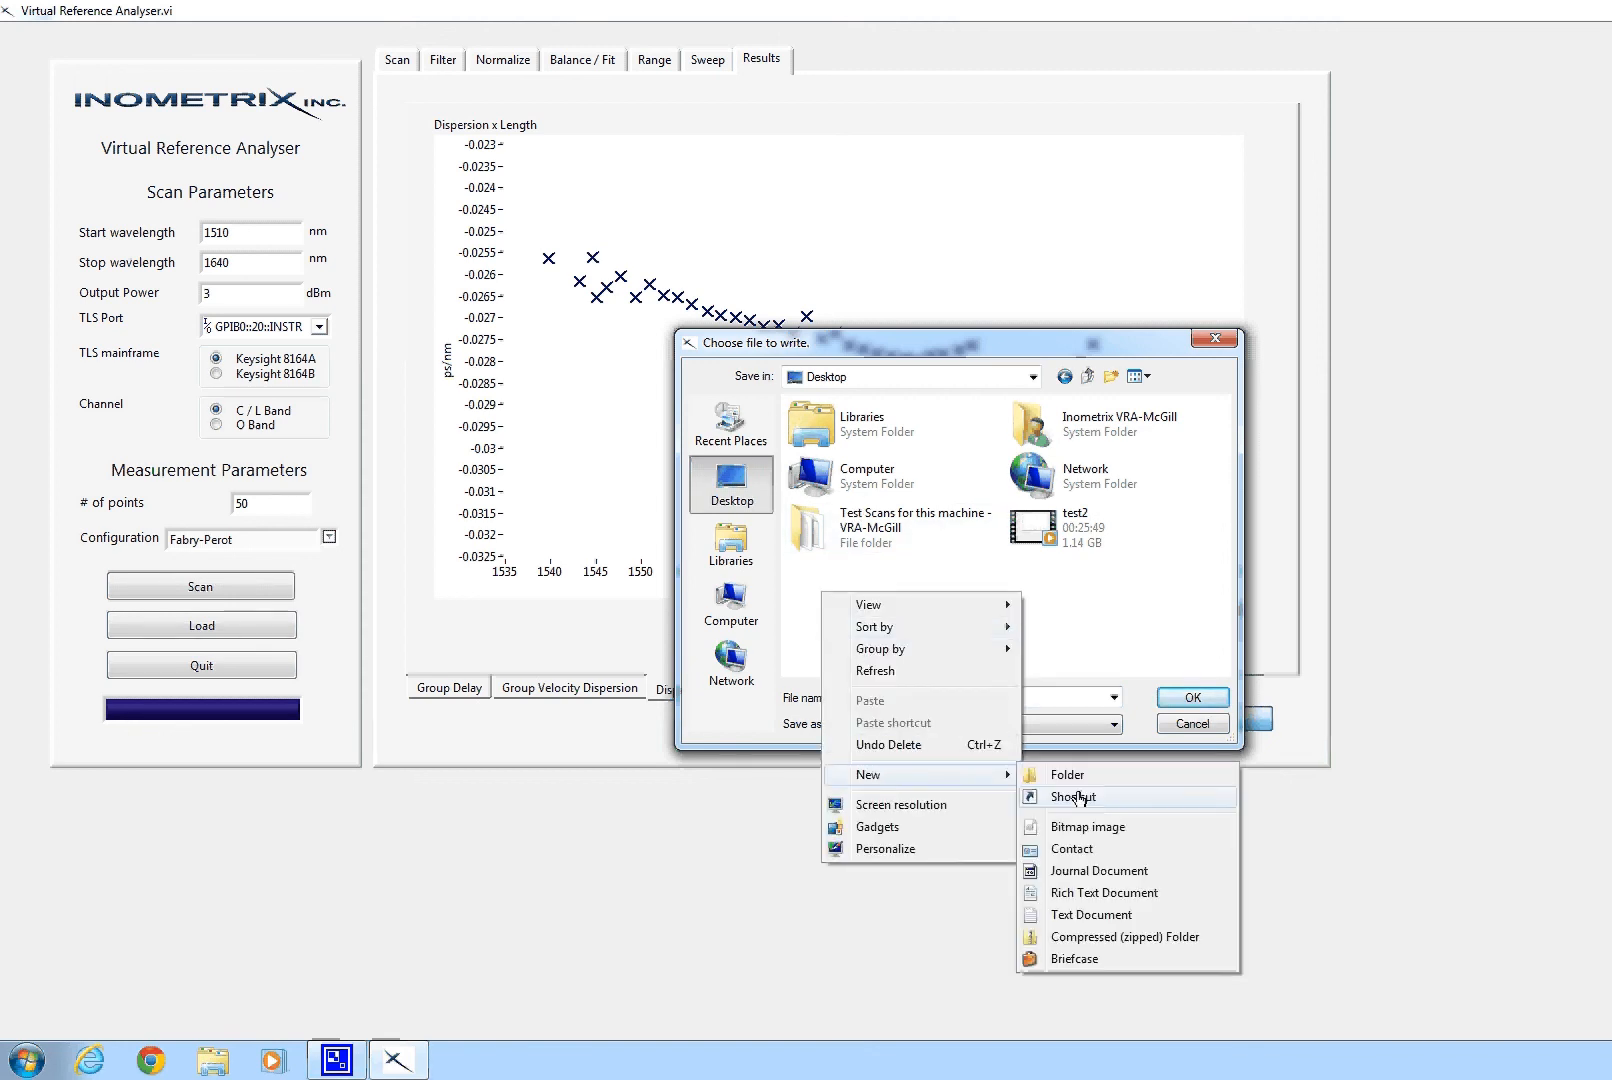
left_click(1089, 774)
key("BackSpace")
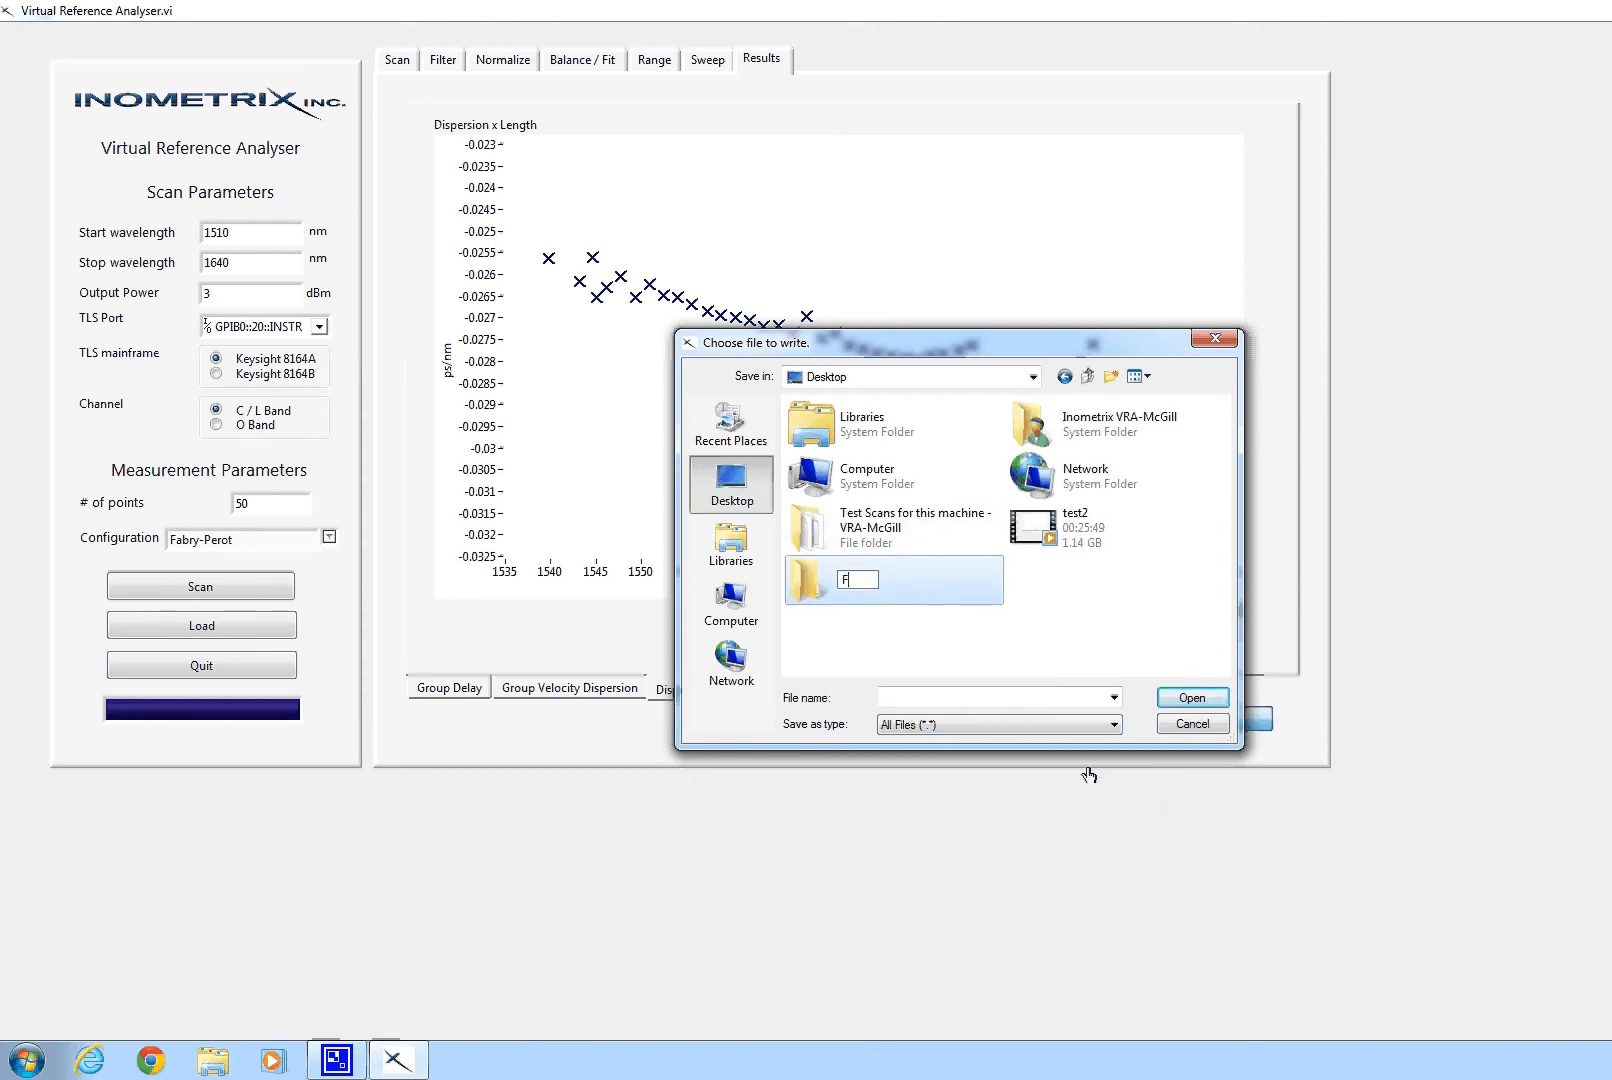
type("File")
key("Return")
left_click(1191, 697)
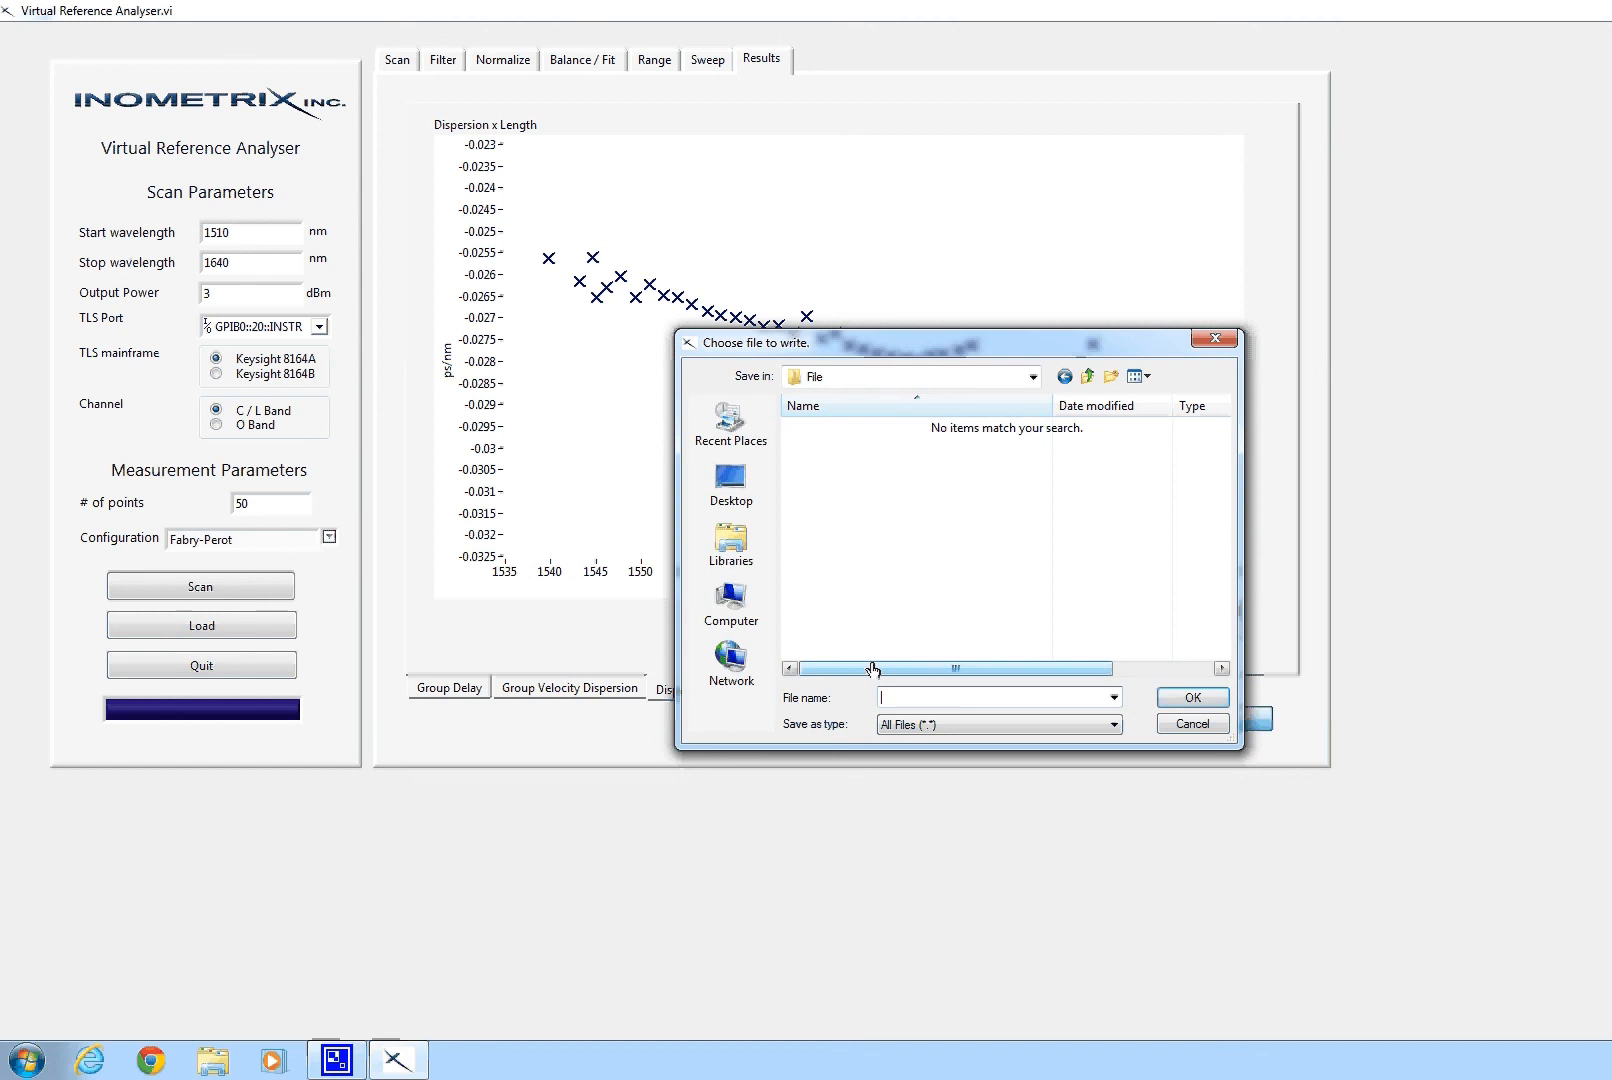
- Save the exported results as testresults in the File folder and quit the analyser
type("testresults")
key("Return")
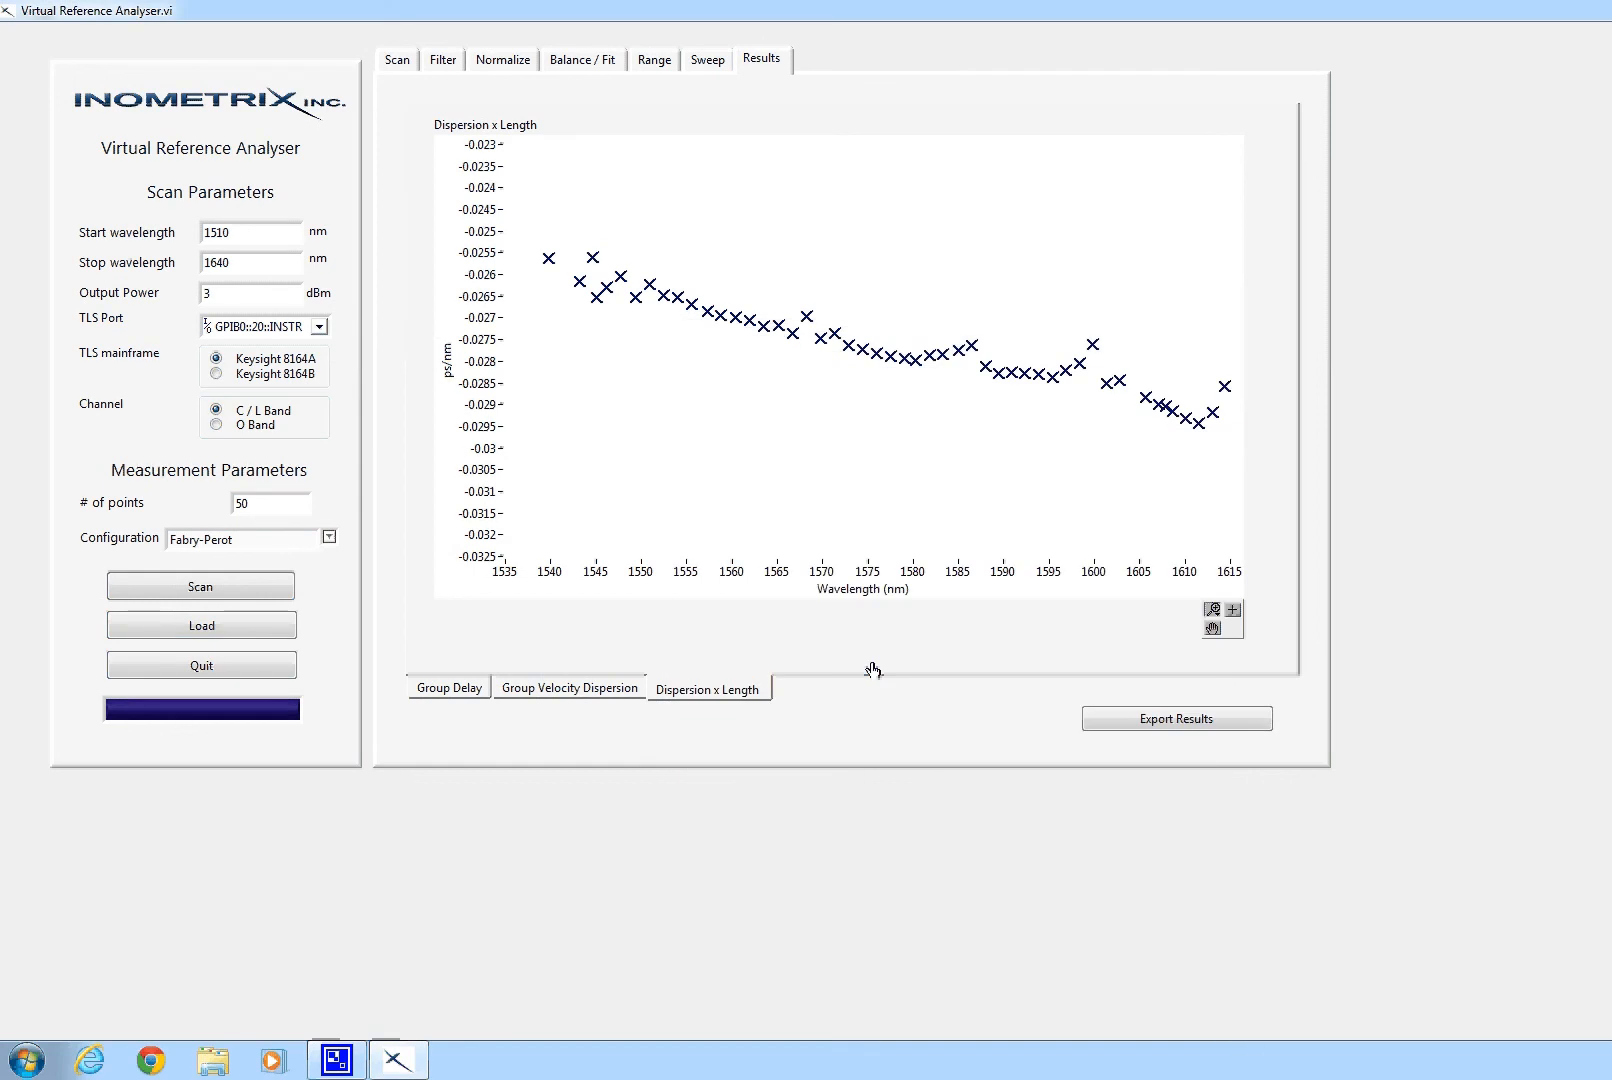
left_click(123, 663)
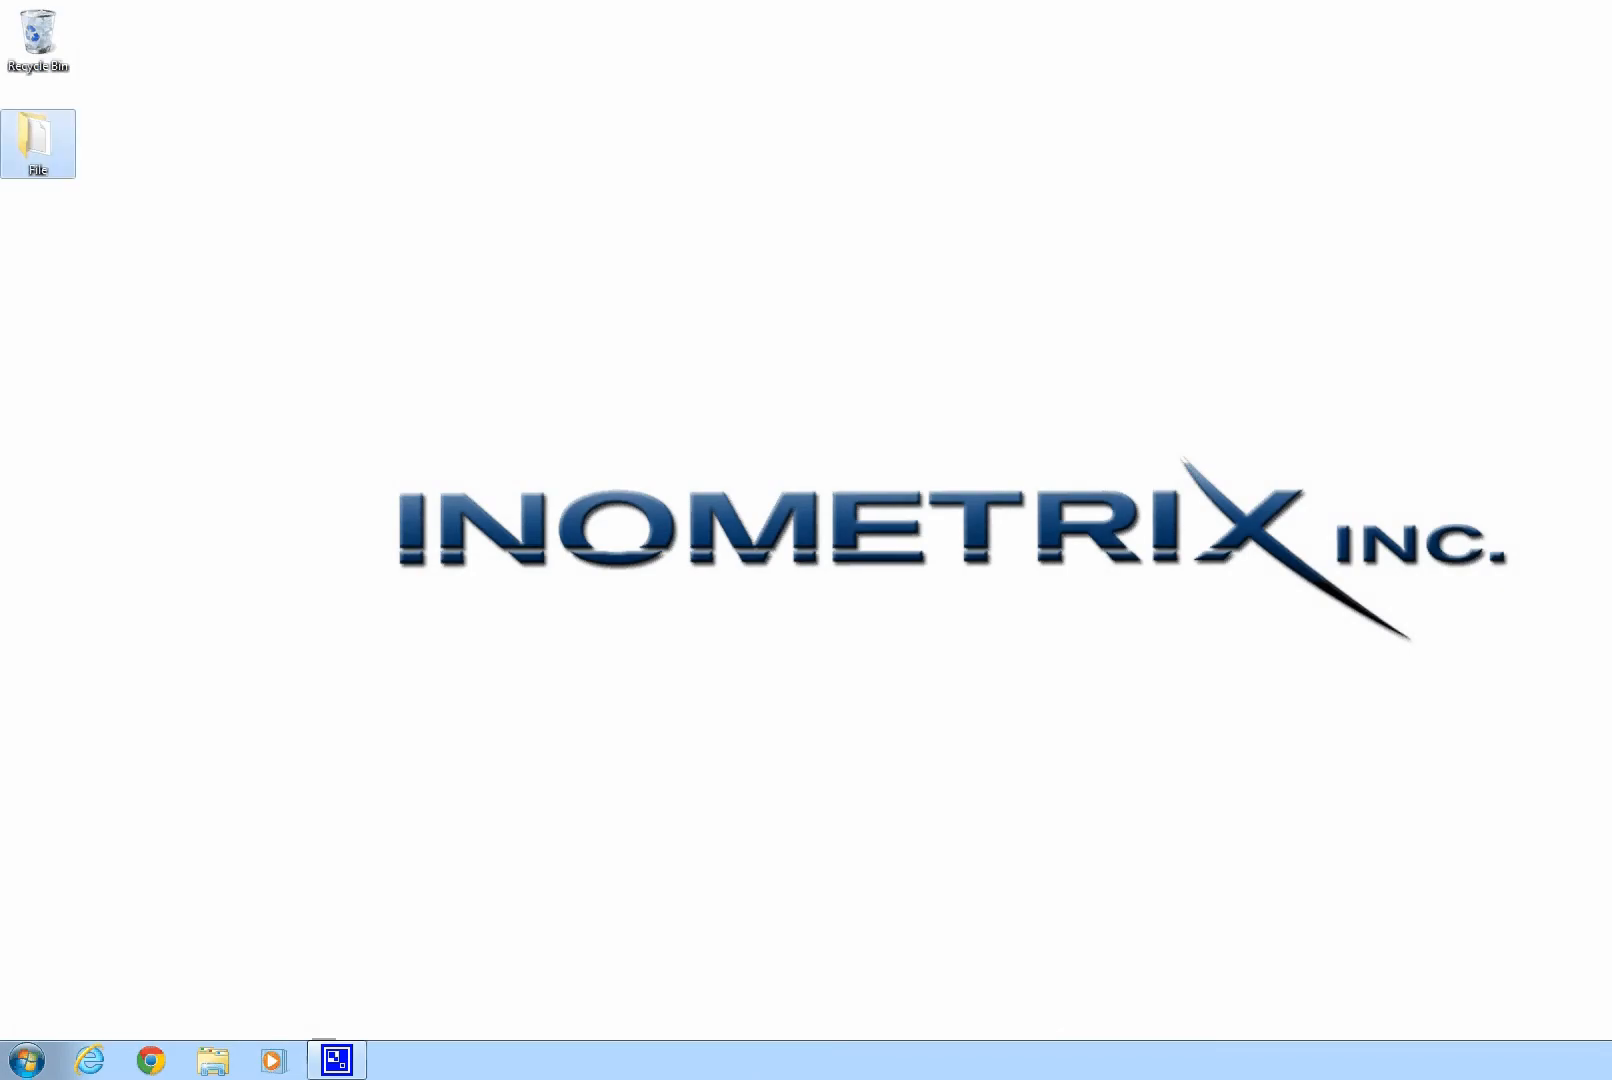
- Open the File folder on the desktop and rename the exported results file to testresults.txt
double_click(38, 143)
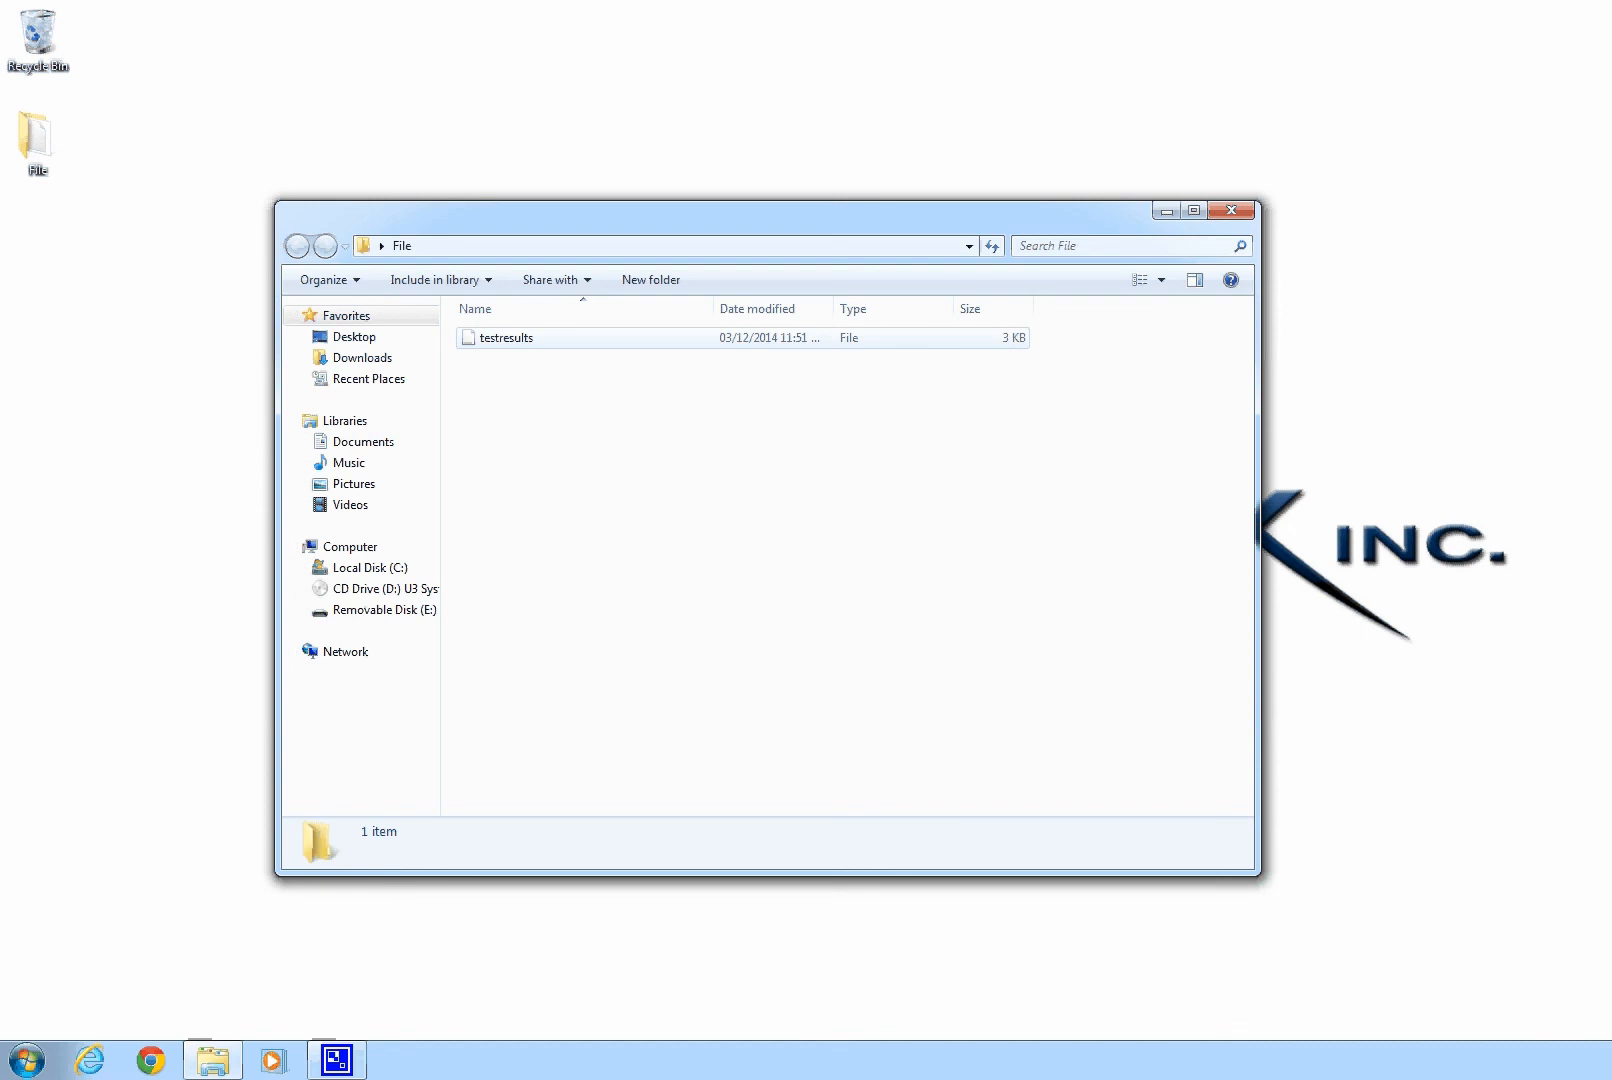
left_click(506, 338)
key("F2")
key("End")
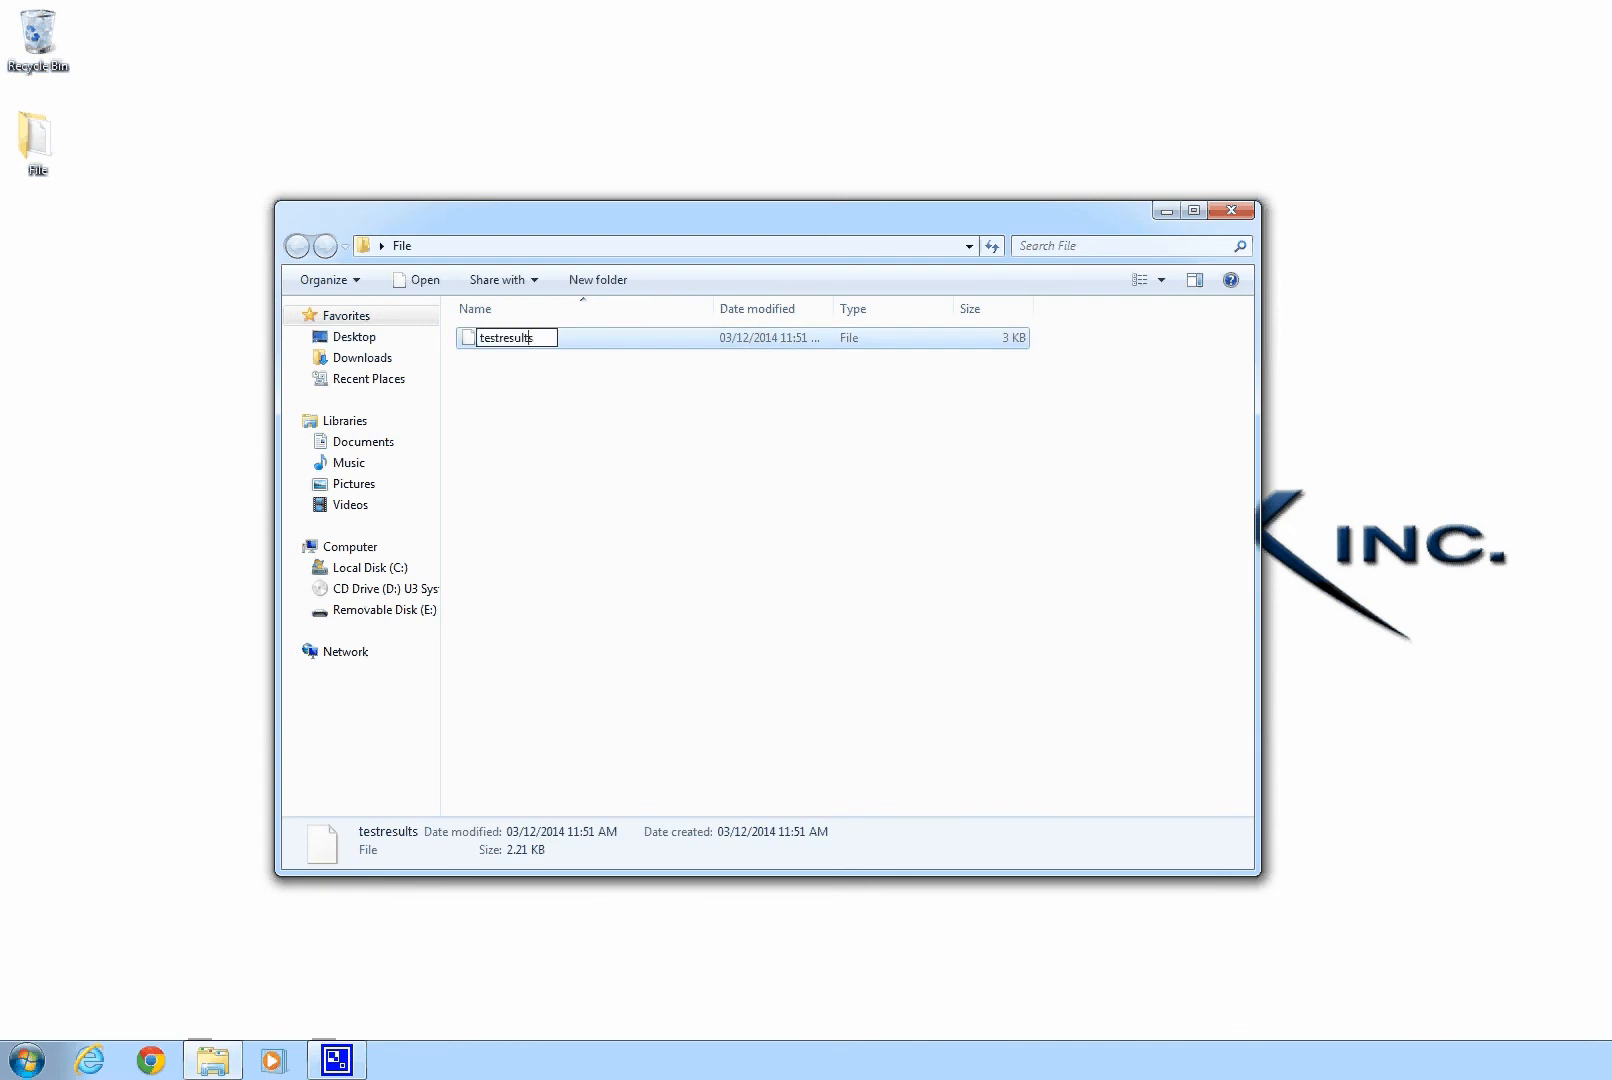
type(".txt")
key("Return")
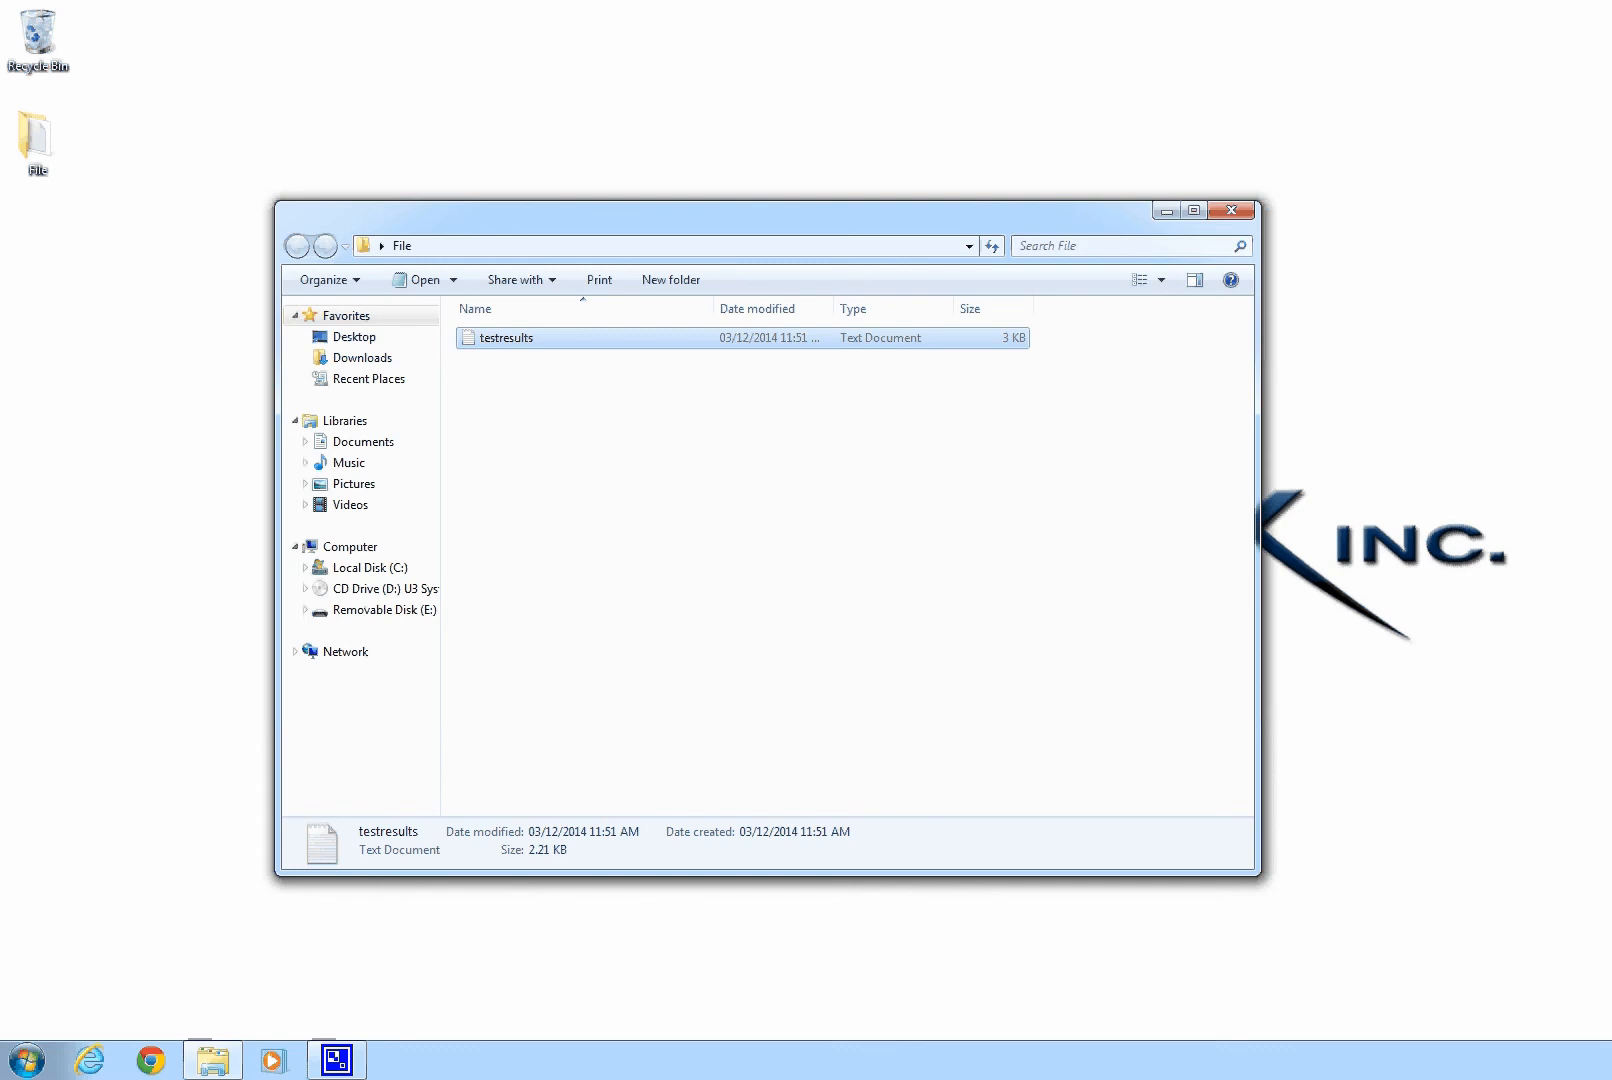
- Open testresults.txt to inspect the exported dispersion data, and close the file and its folder window
key("Return")
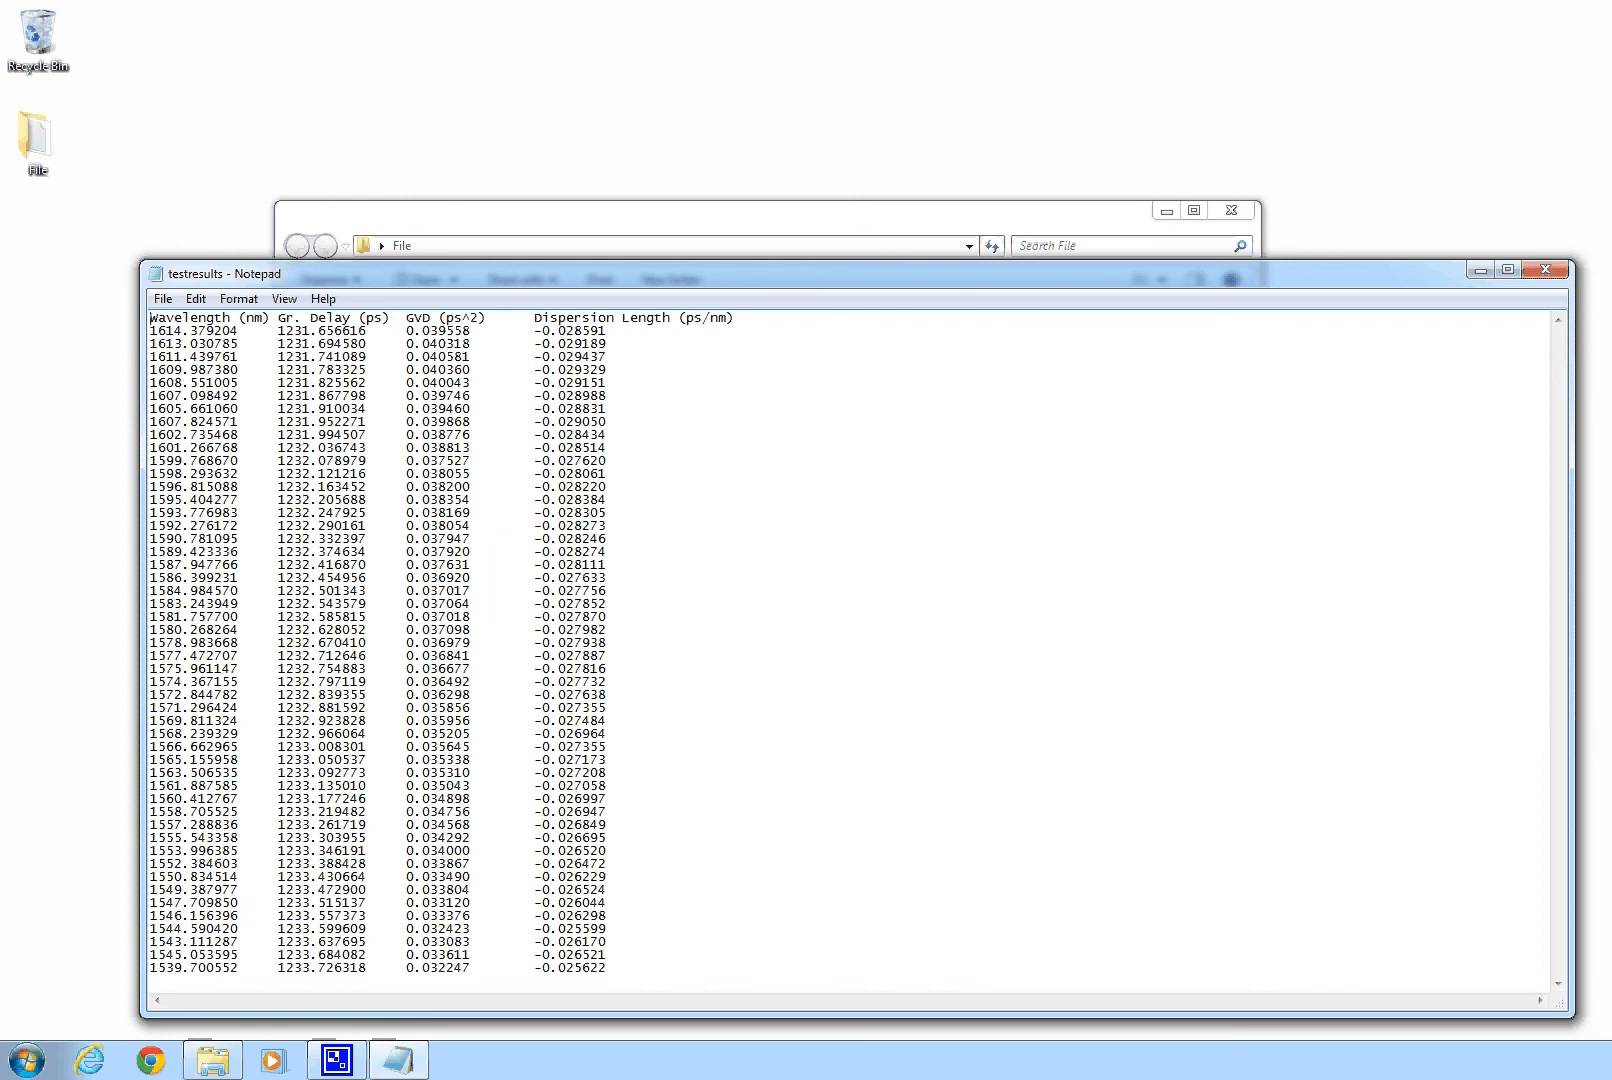
left_click(1545, 269)
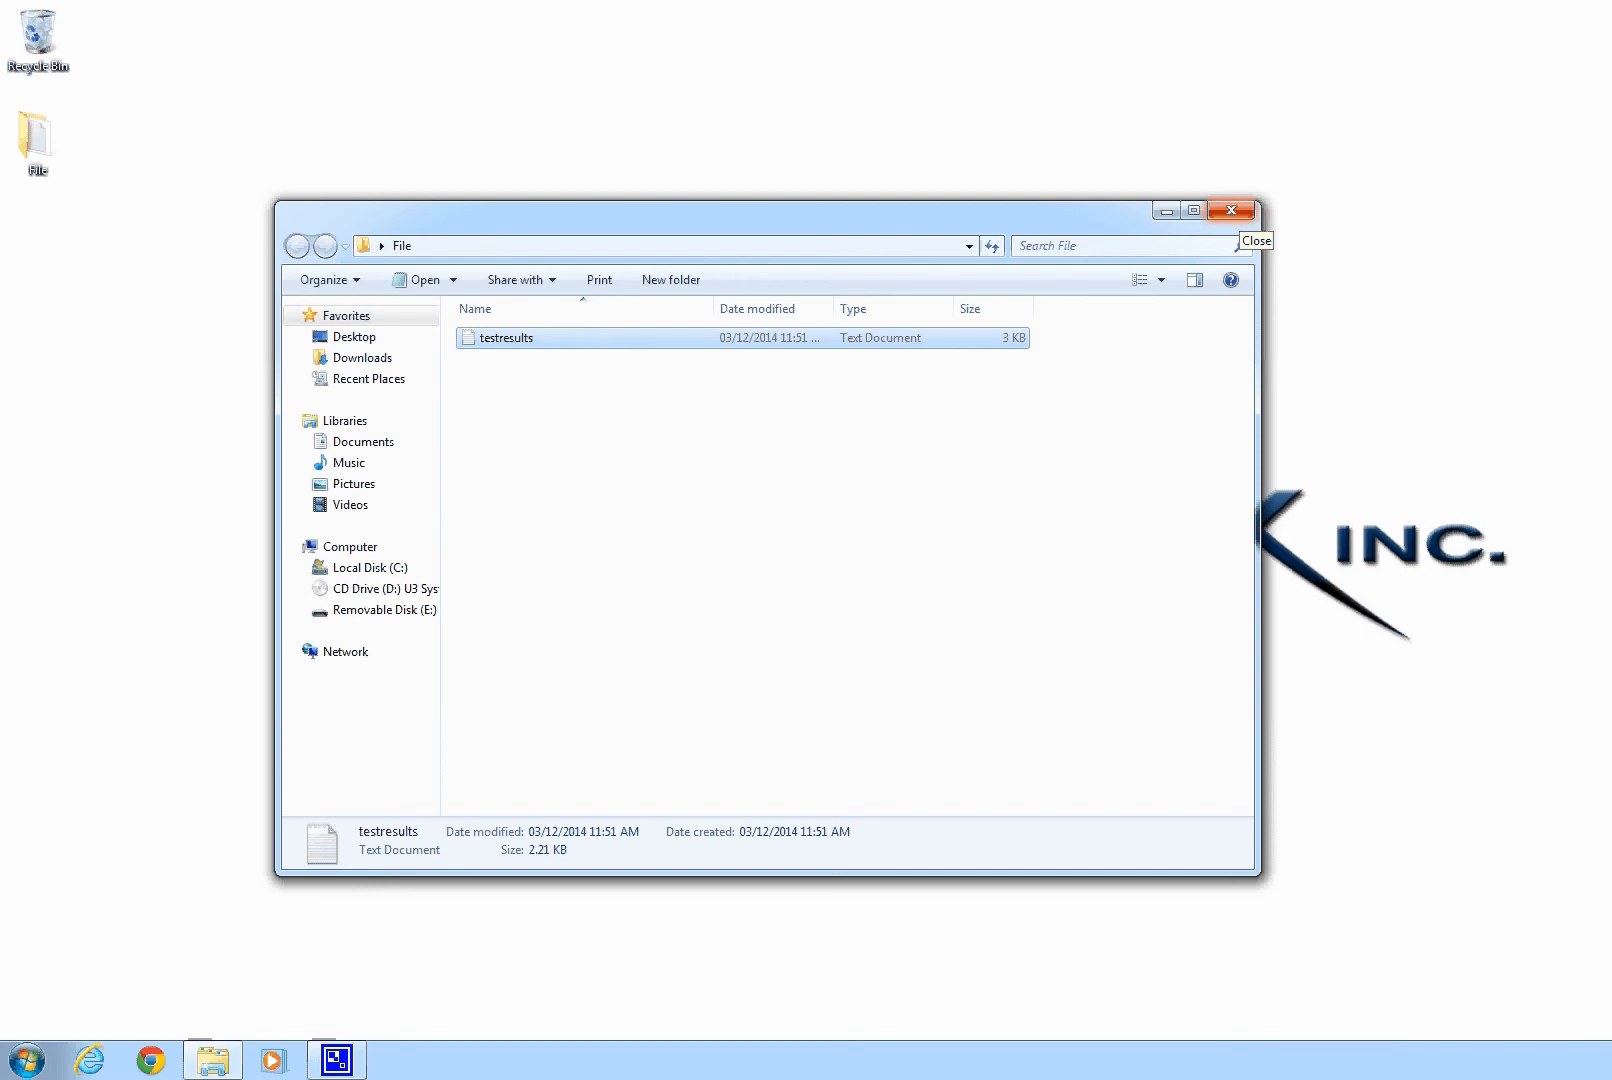
left_click(1231, 210)
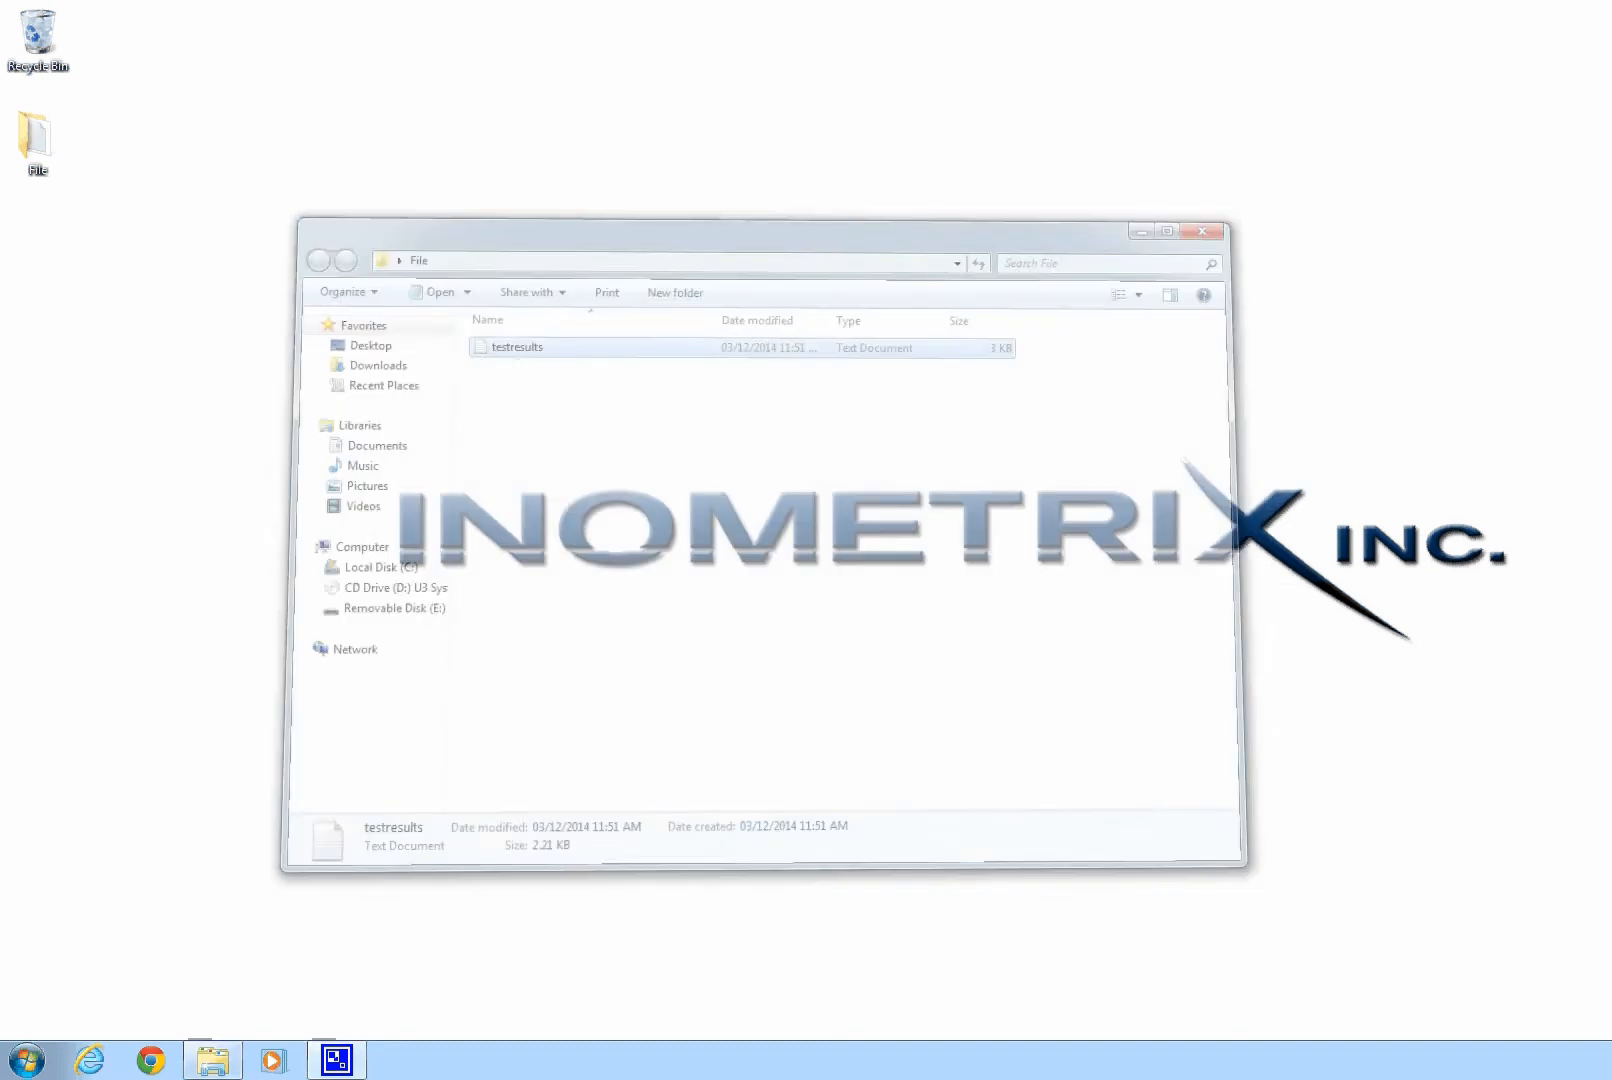